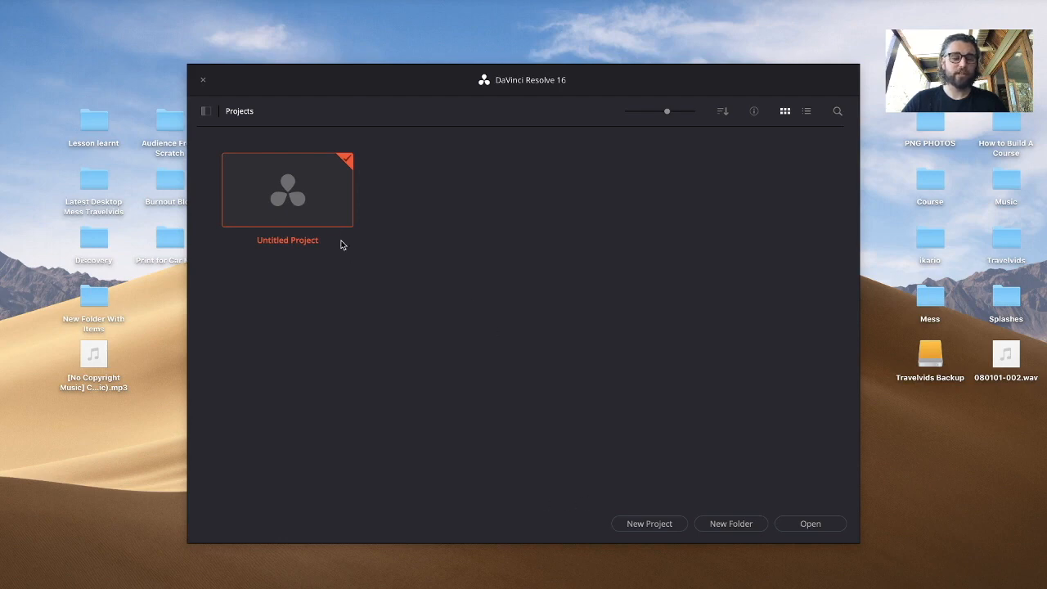
- Create a new project named Coffee Shop
click(649, 524)
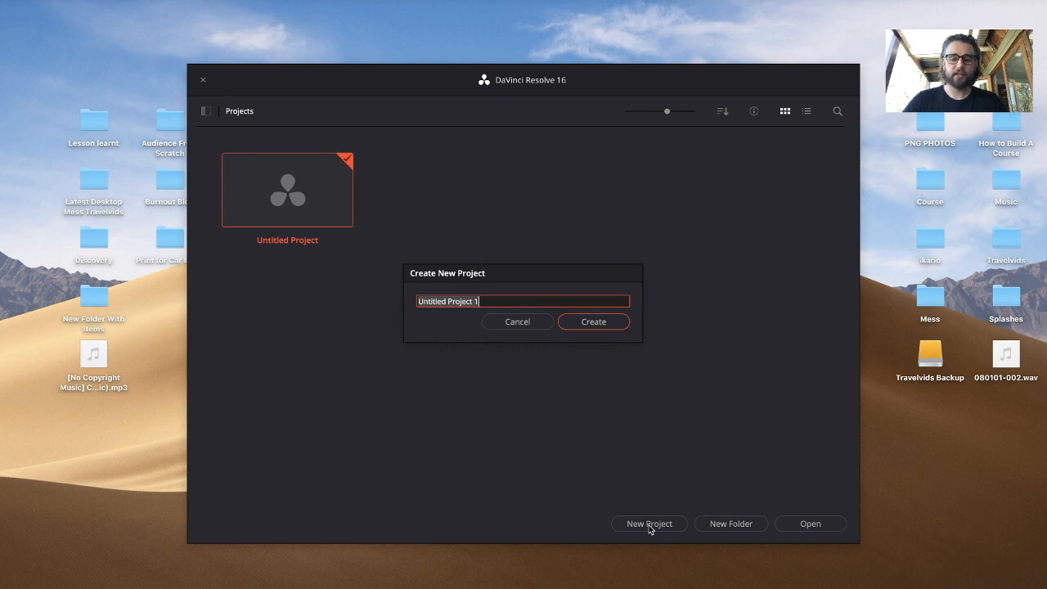
key(BackSpace)
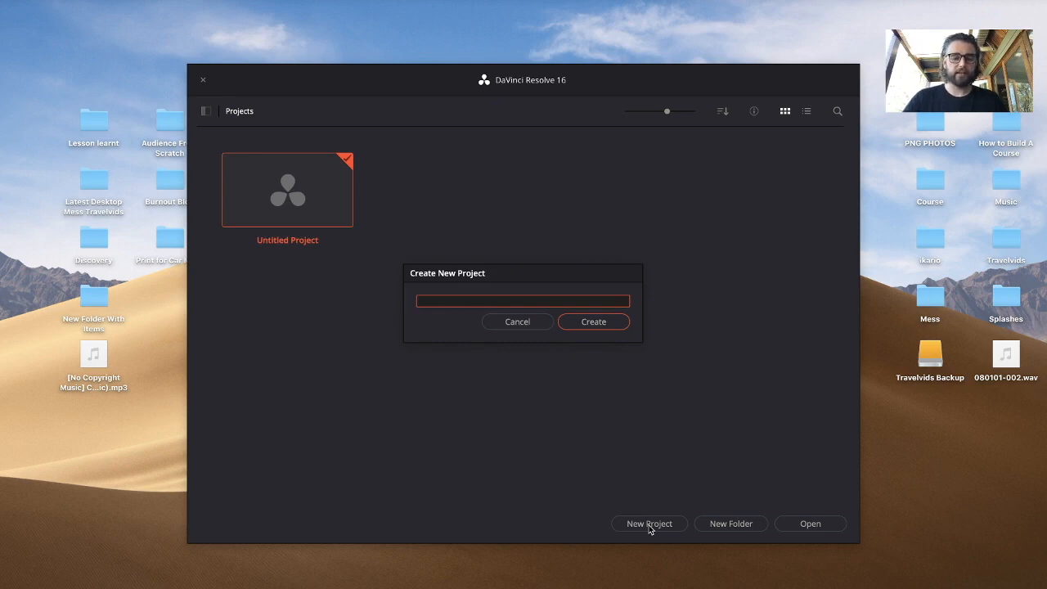
text(Coffe)
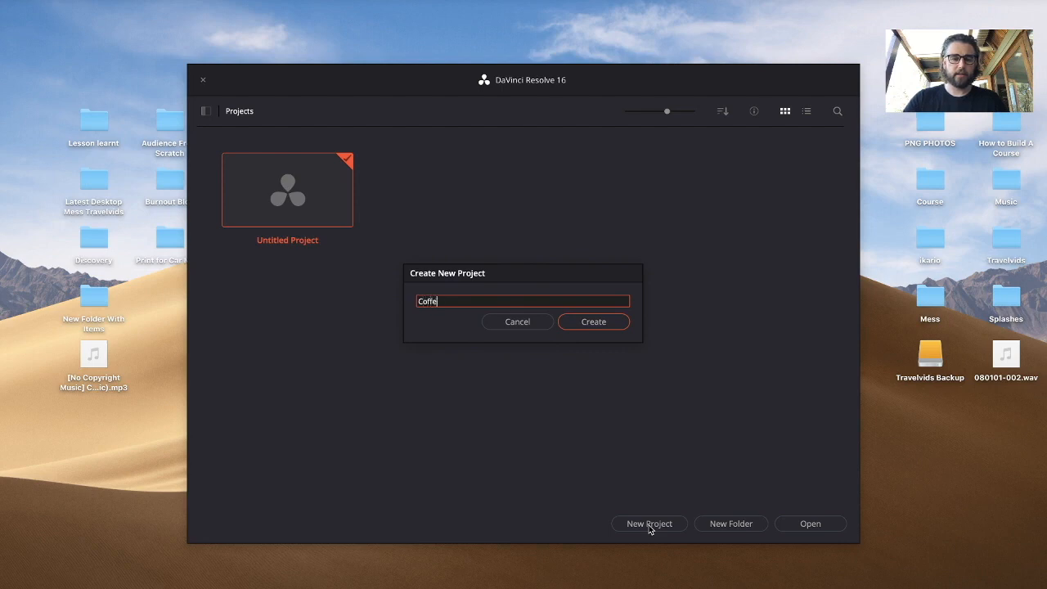
text(e Shop)
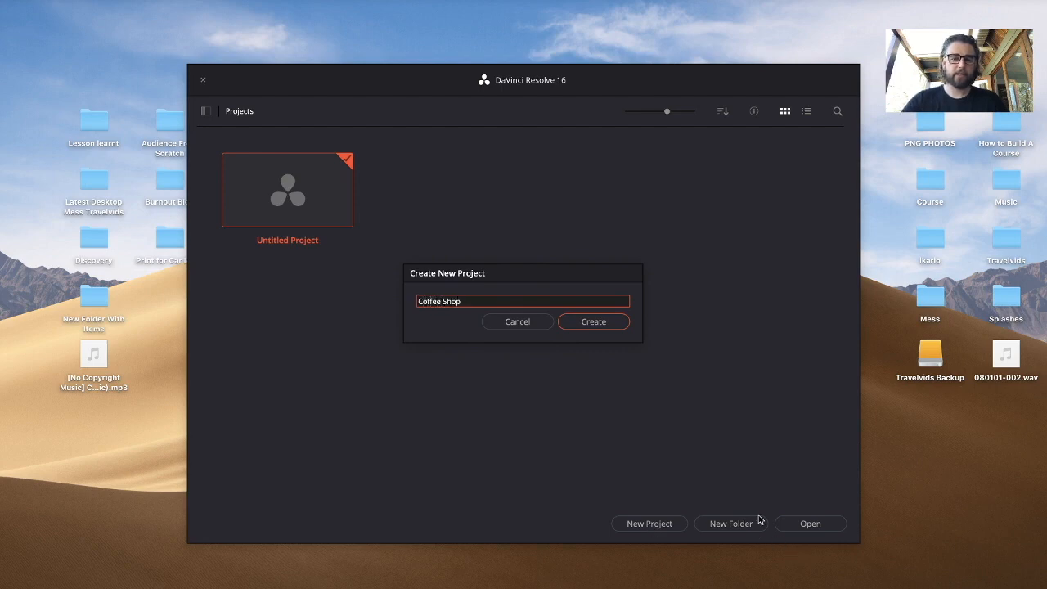
click(580, 320)
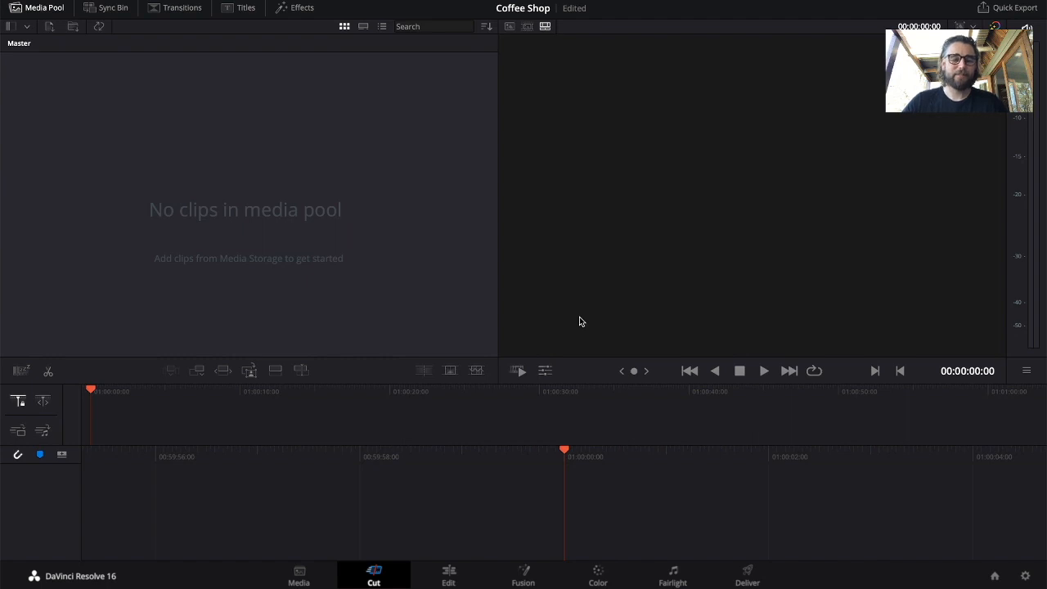
- Look over the project's Edit, Fusion and Color workspaces
click(449, 577)
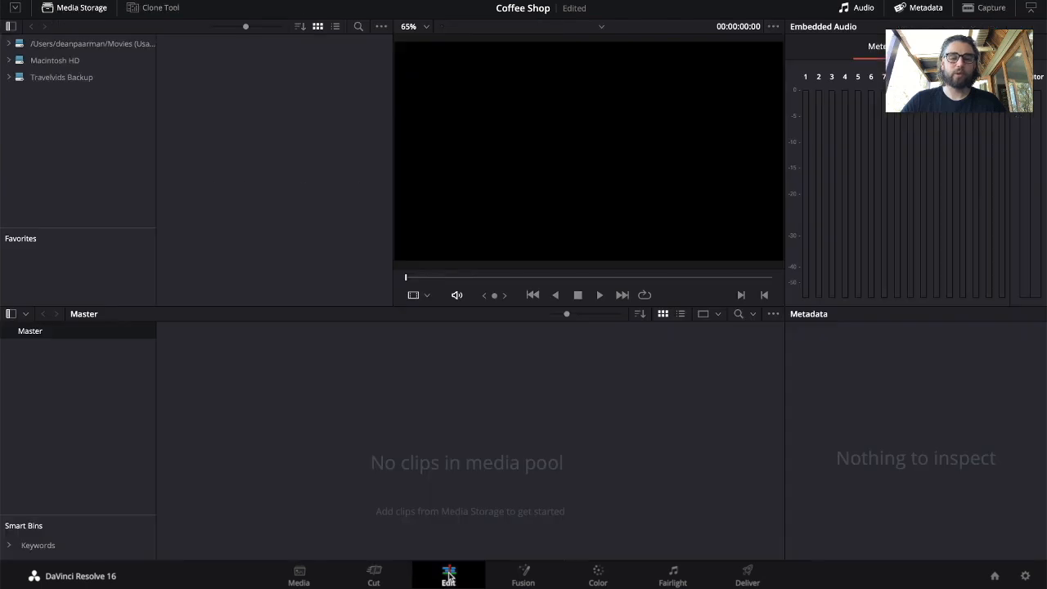
click(522, 577)
click(598, 577)
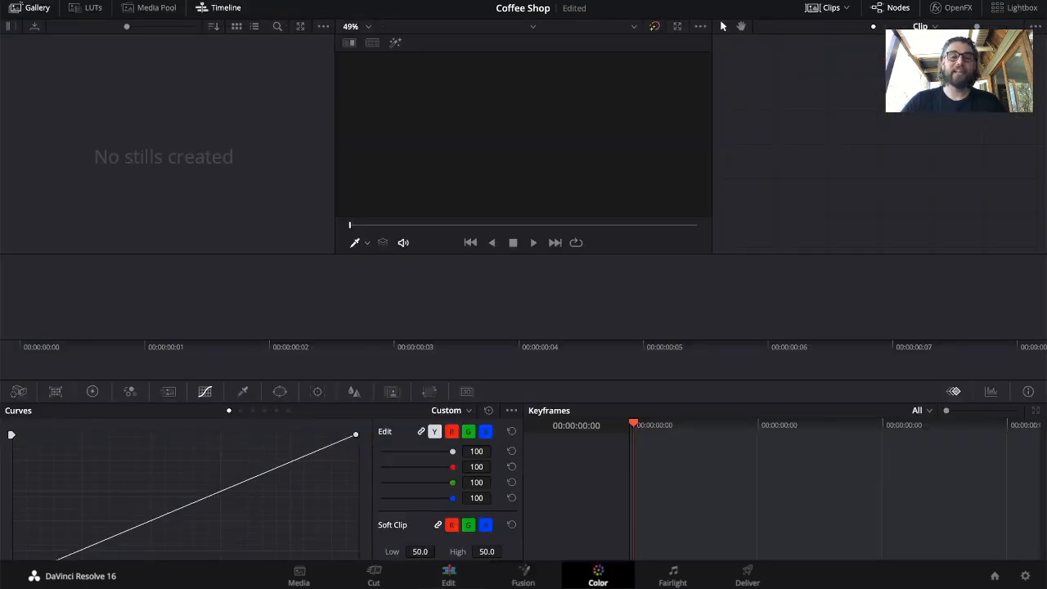
- Open the Footage folder of the Travelvids Backup drive in the Media page's storage browser
click(300, 576)
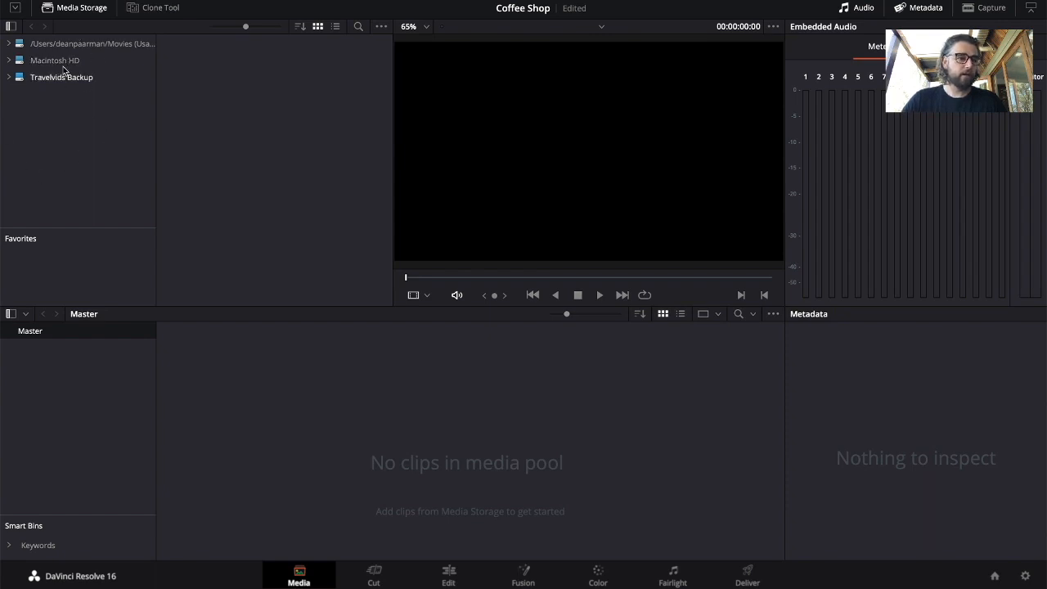
click(37, 82)
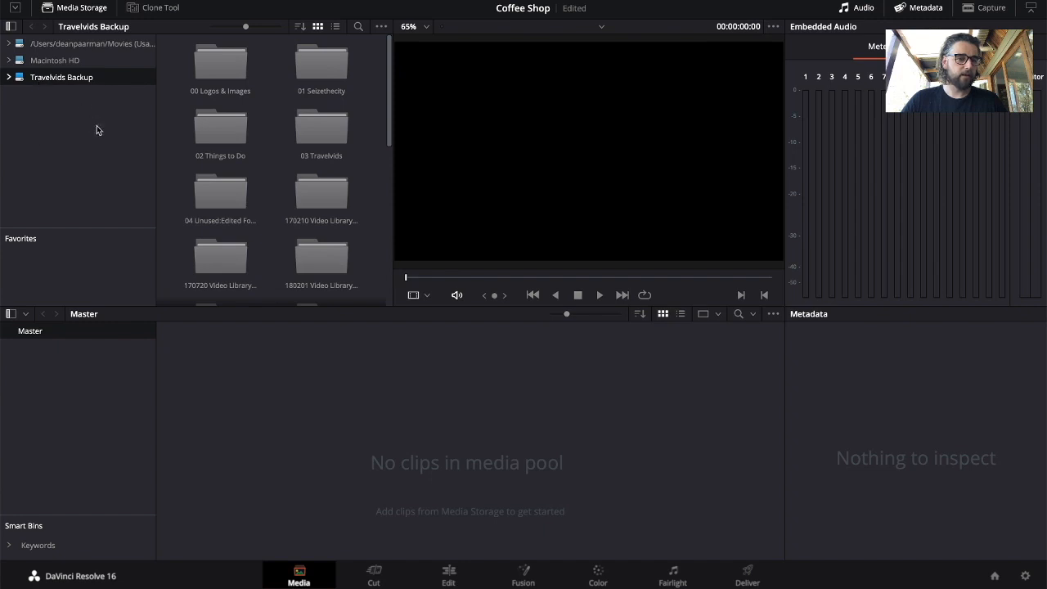
scroll(316, 156, down, 10)
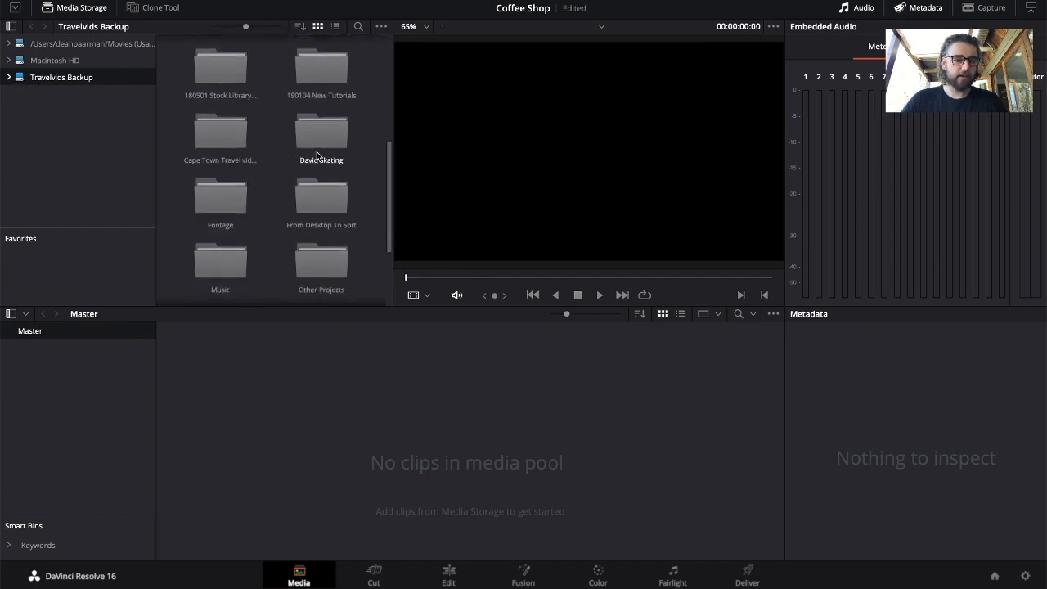
click(220, 90)
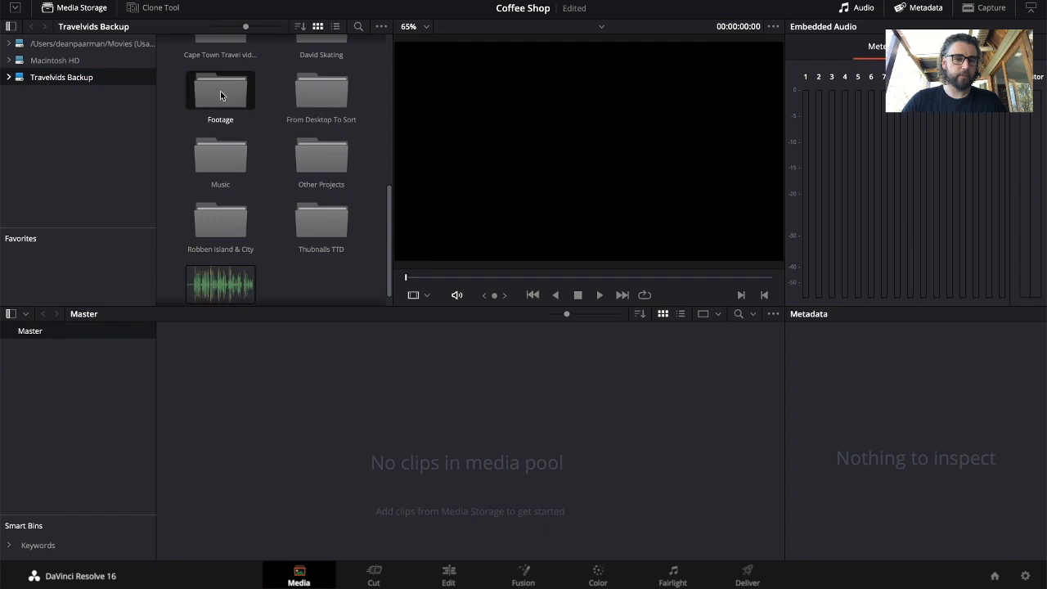
double_click(220, 90)
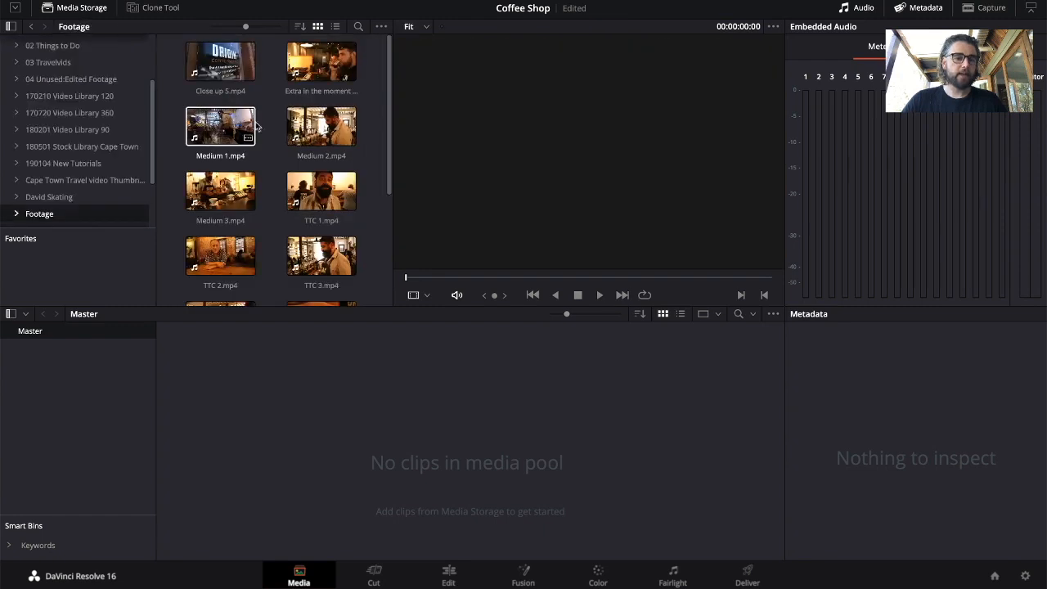
scroll(255, 126, down, 4)
scroll(256, 126, up, 2)
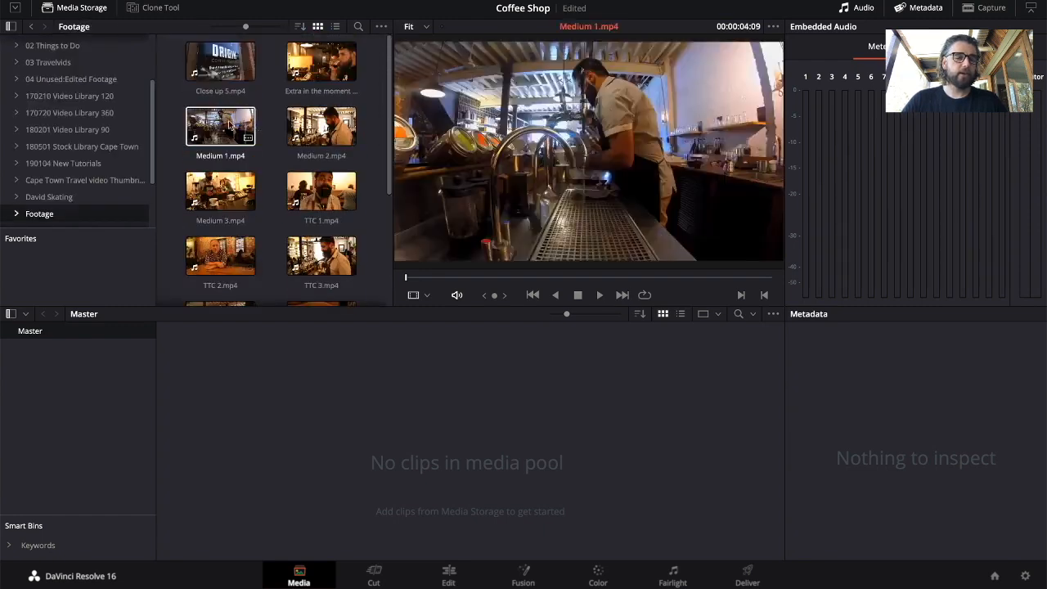
- Import Close up 5.mp4 and Extra in the moment 1.mp4 into the media pool, changing the project frame rate to match the clips
click(216, 61)
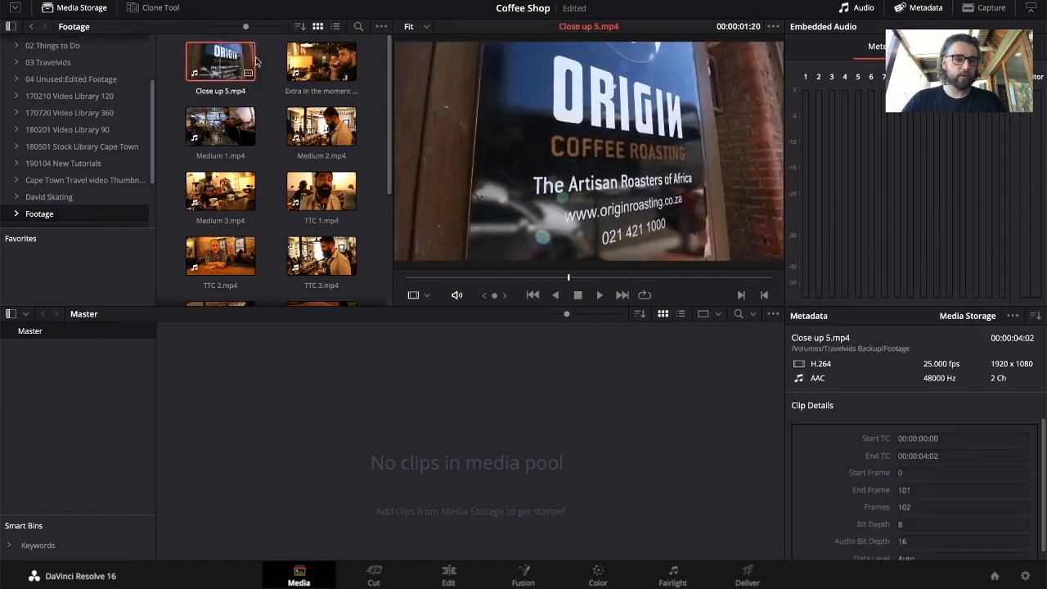
click(309, 61)
drag(376, 61, 406, 470)
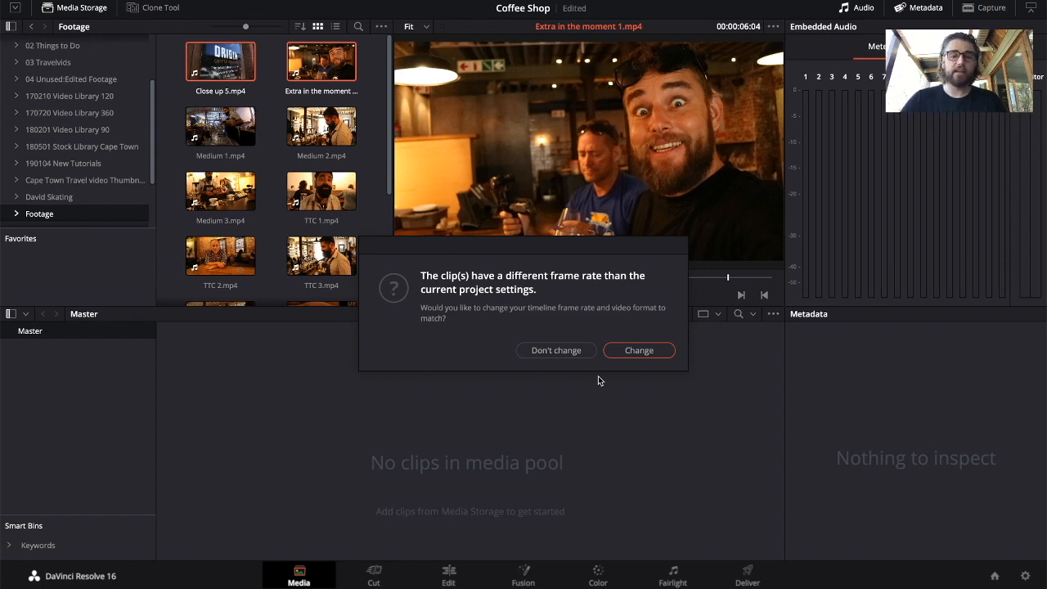
click(637, 351)
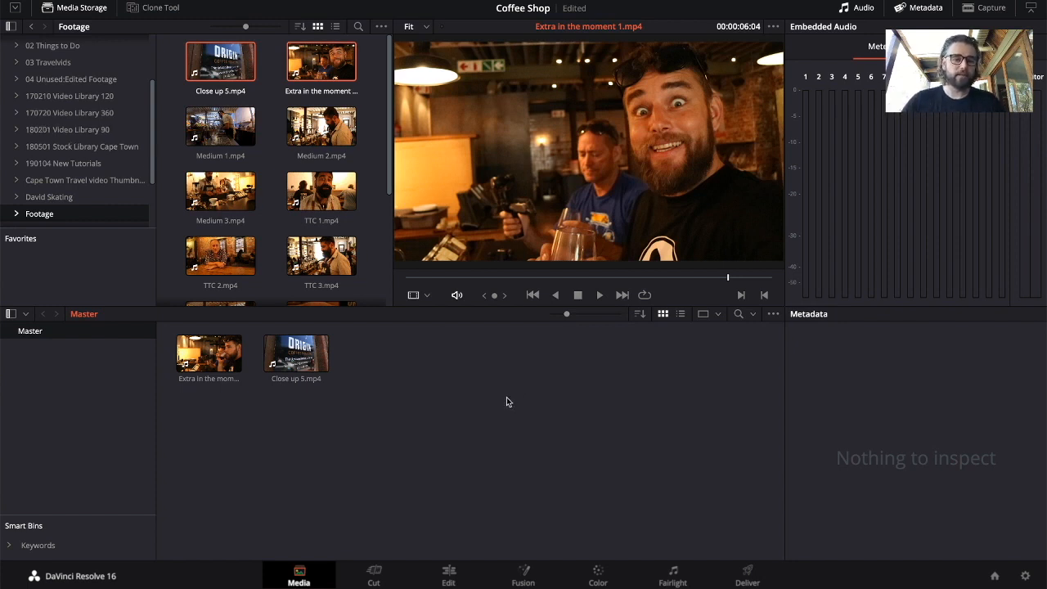
- Import the remaining Footage clips, from Medium 1.mp4 through close up 4.mp4, into the Master bin
drag(167, 119, 367, 294)
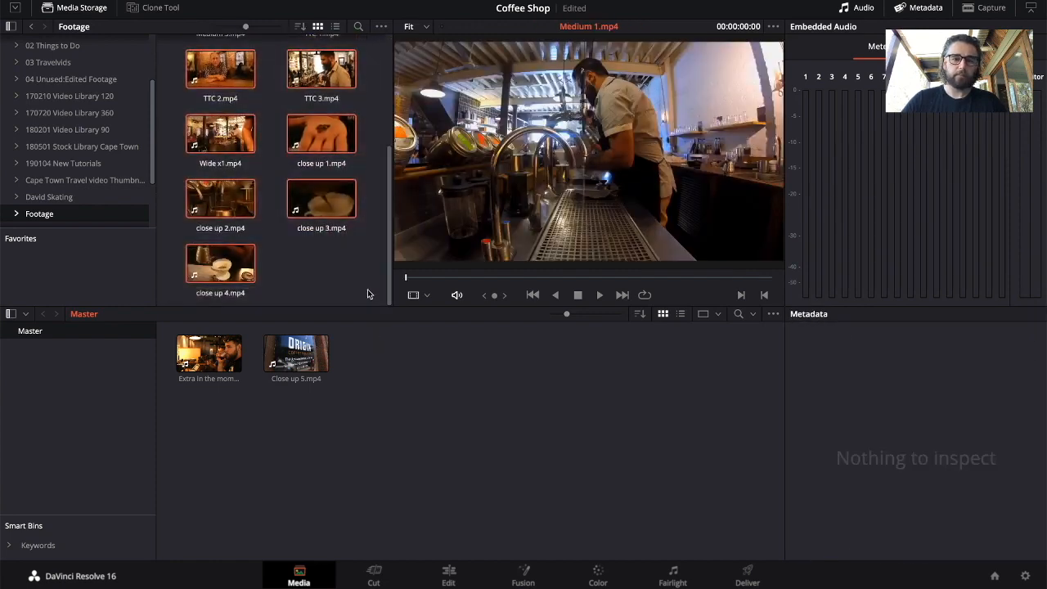
scroll(367, 294, up, 3)
drag(218, 129, 393, 410)
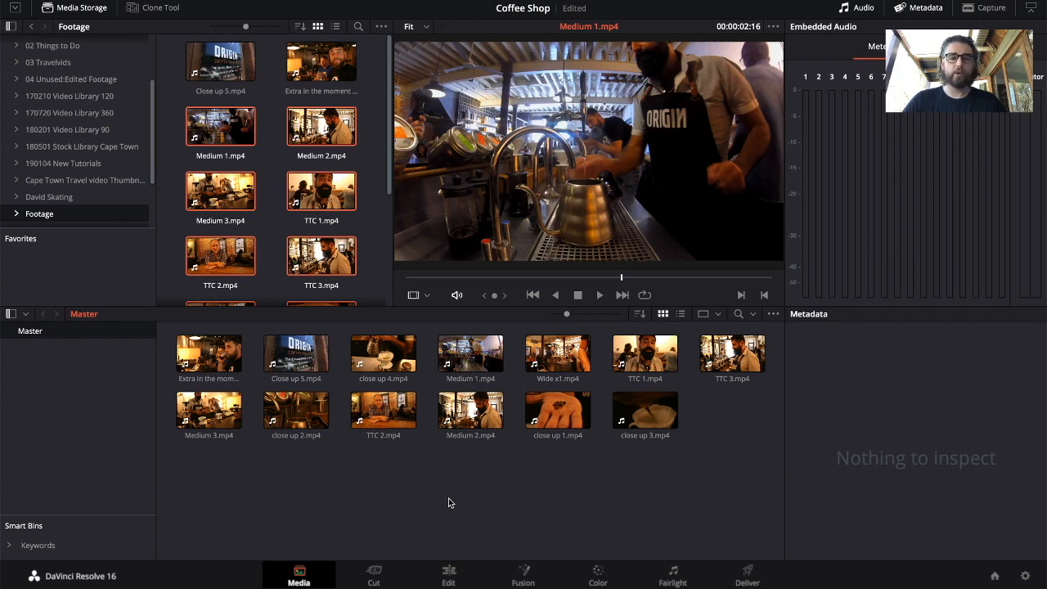
- Start a timeline on the Cut page with Close up 5.mp4 as its first clip
click(374, 569)
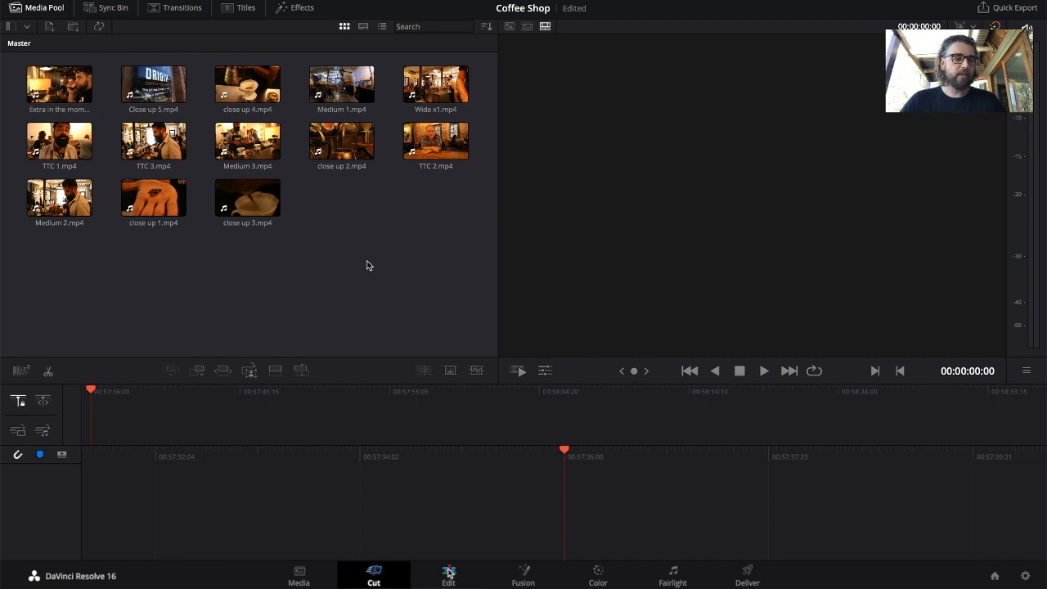
click(148, 82)
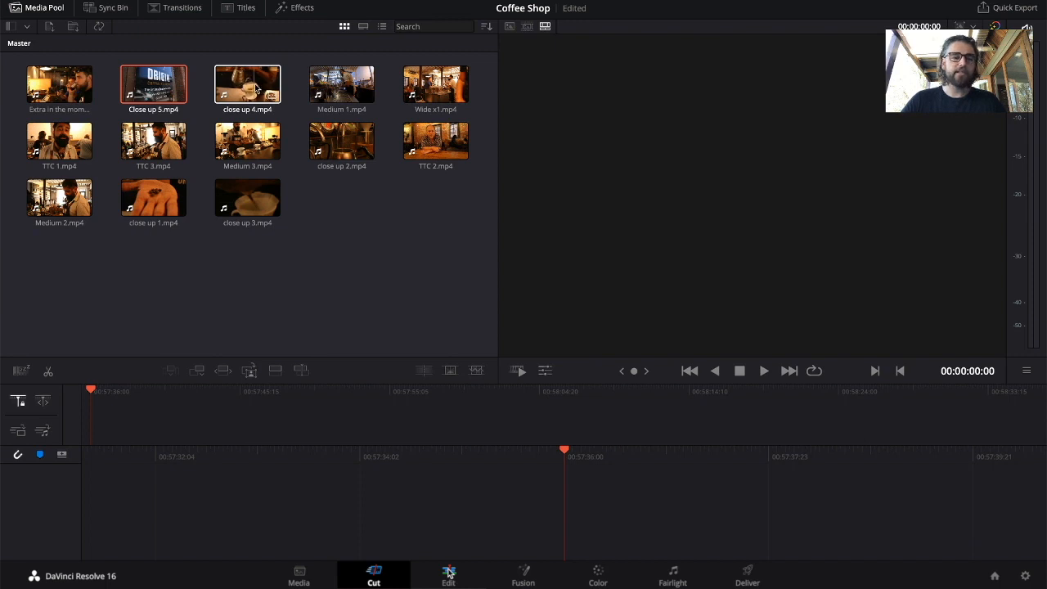
drag(147, 84, 312, 423)
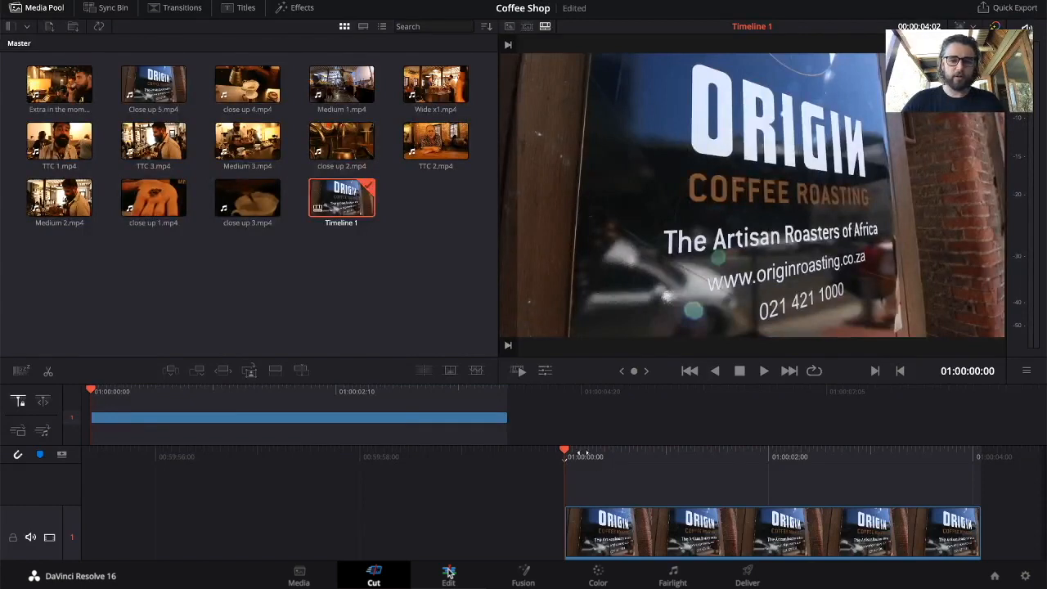
- Append TTC 1.mp4, close up 1.mp4, Medium 1.mp4 and close up 2.mp4 in that order to the end of the timeline
mouse_move(307, 394)
mouse_down()
mouse_move(205, 395)
mouse_move(448, 407)
mouse_move(182, 398)
mouse_move(323, 391)
mouse_up()
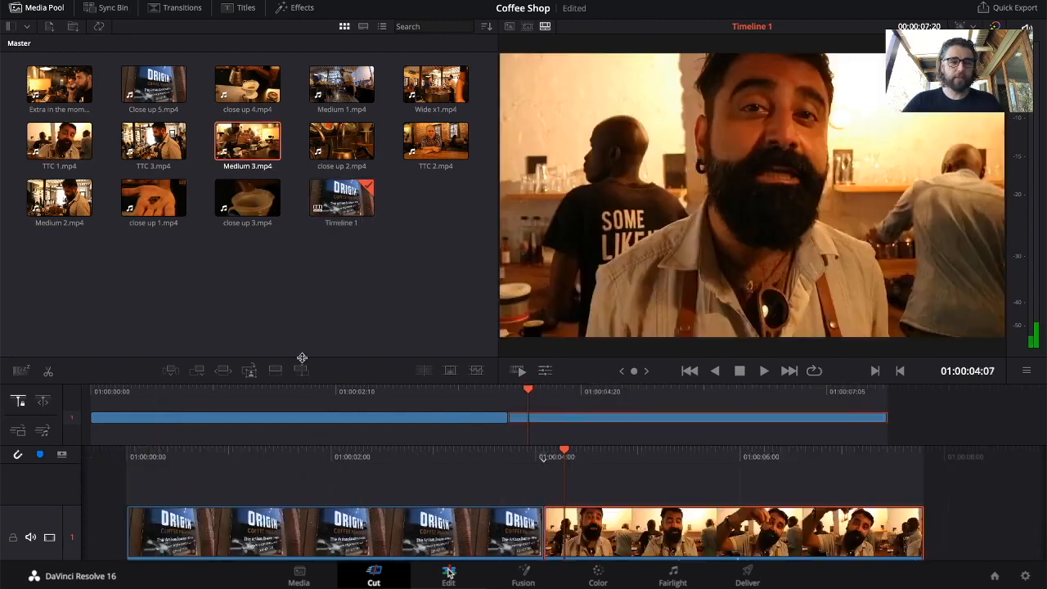
click(152, 202)
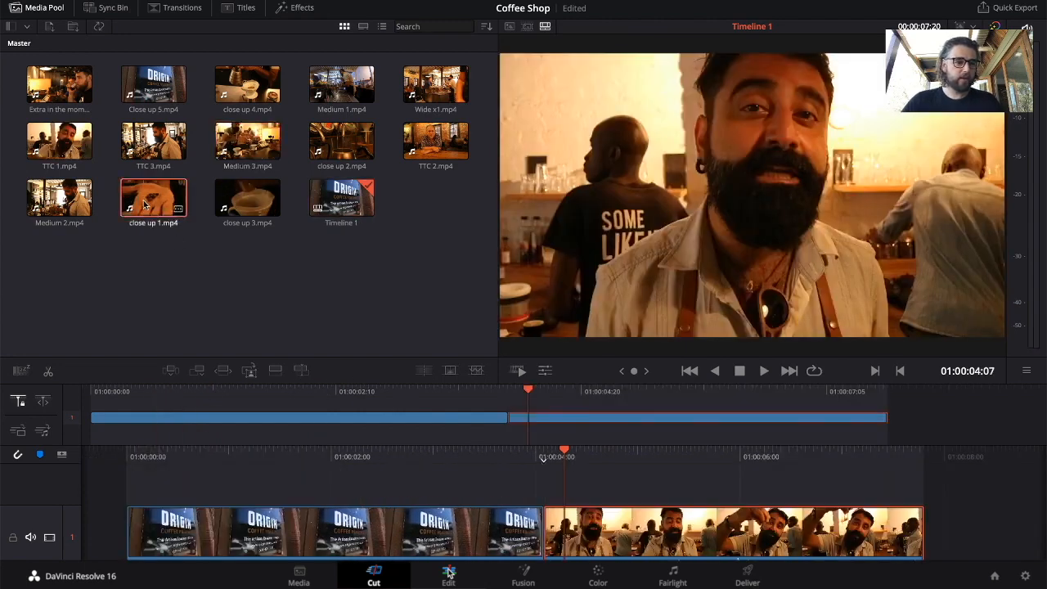
drag(152, 201, 943, 429)
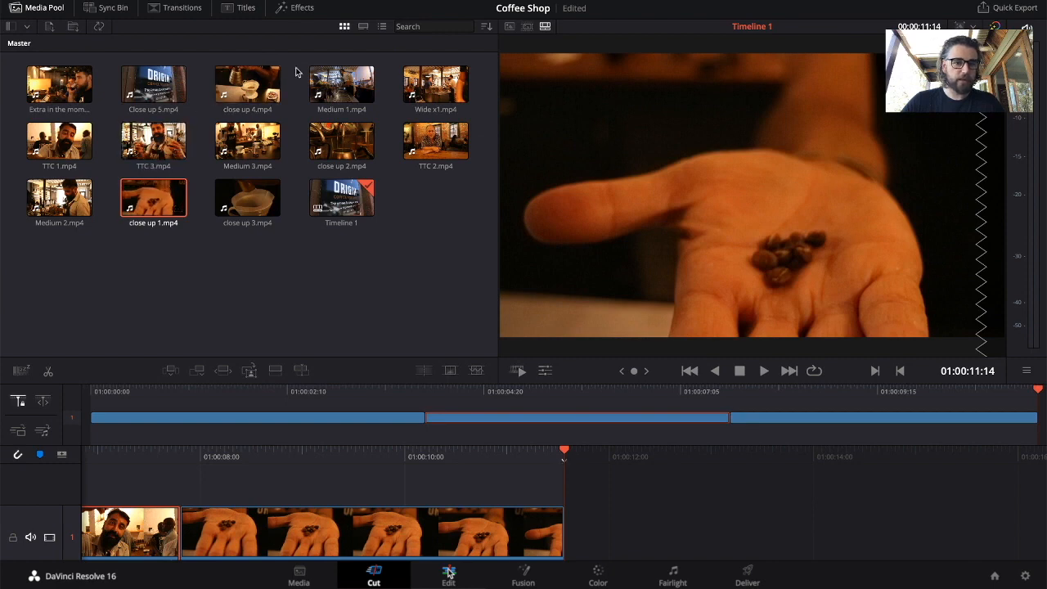
drag(334, 92, 1037, 415)
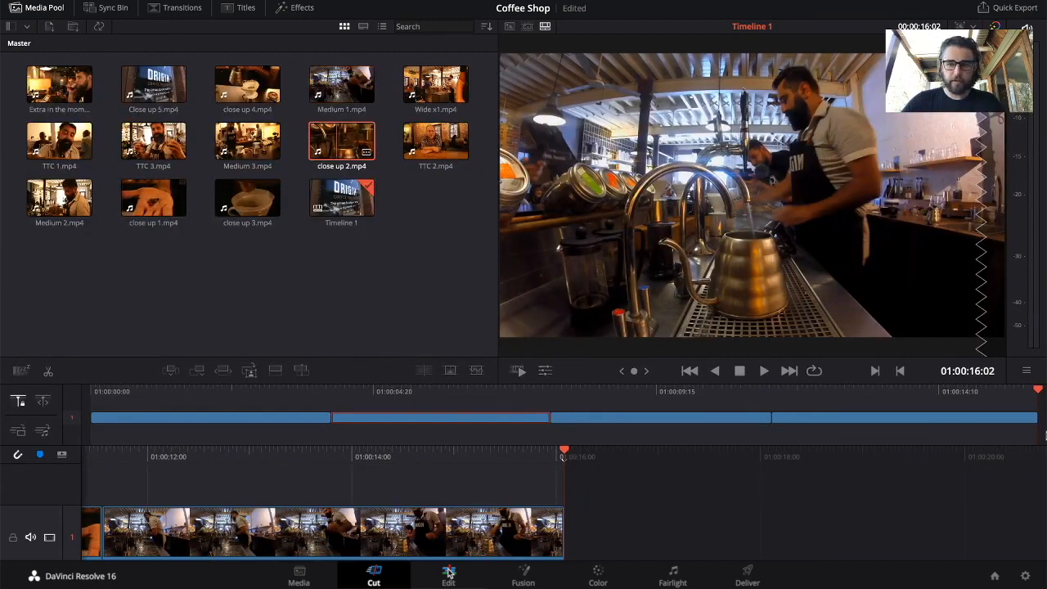
drag(1041, 427, 1041, 426)
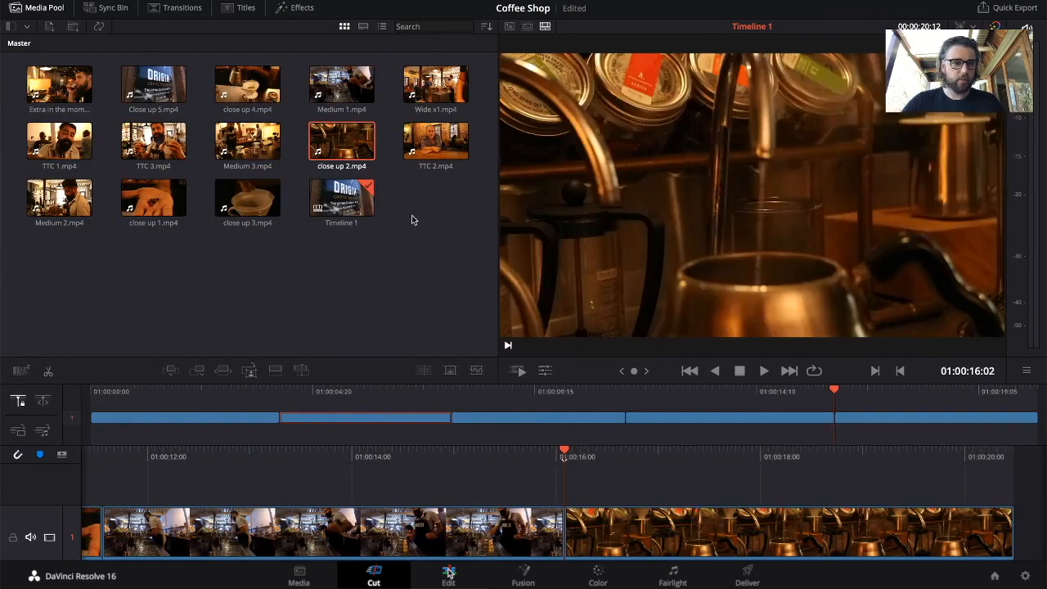
- Append close up 3.mp4, close up 4.mp4 and Medium 2.mp4 in that order to the end of the timeline
click(247, 85)
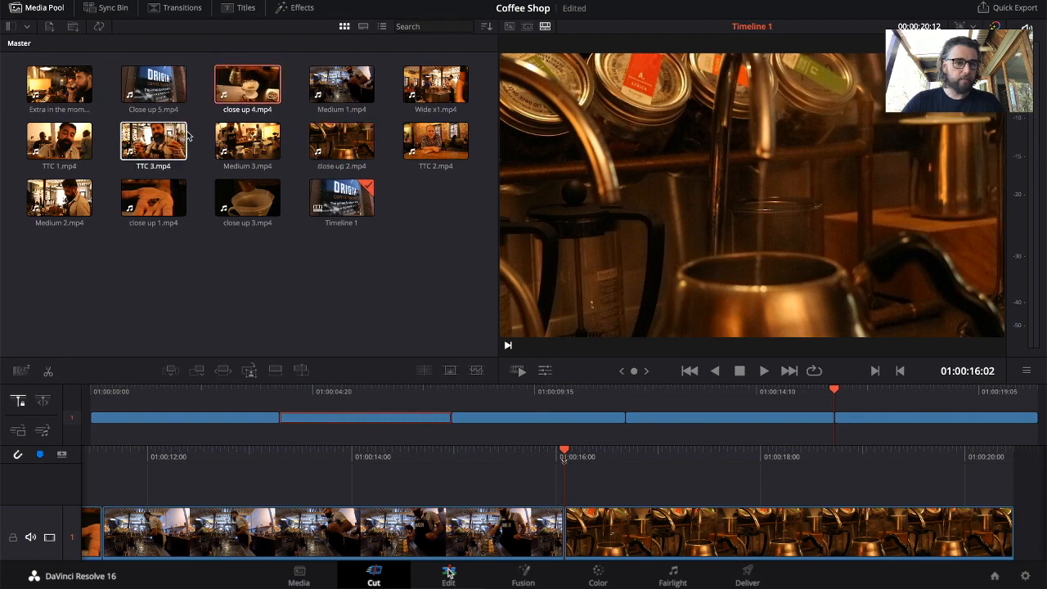
drag(247, 200, 1042, 420)
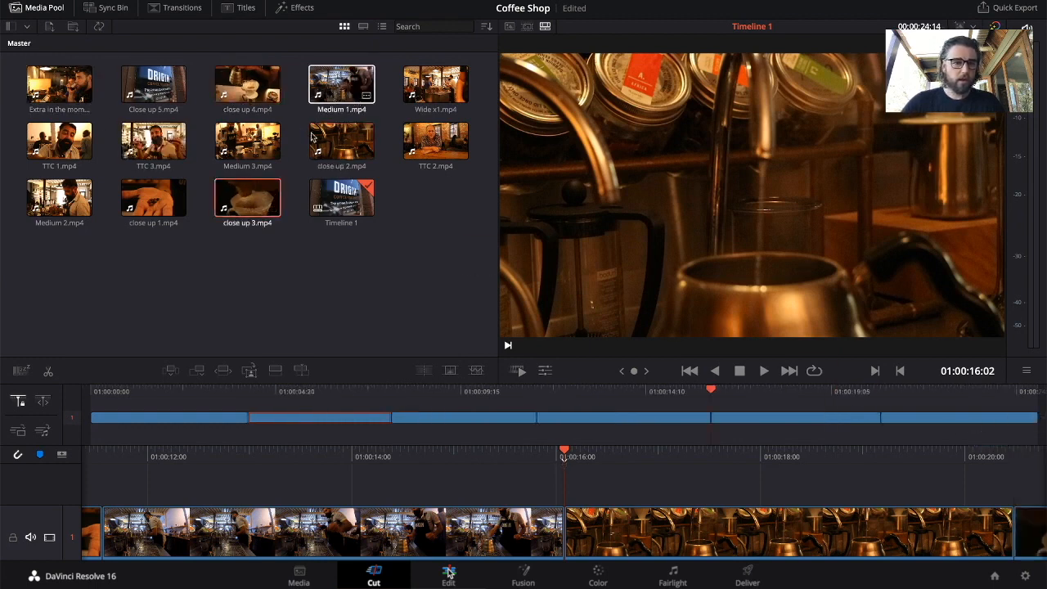
click(247, 88)
drag(247, 88, 1041, 416)
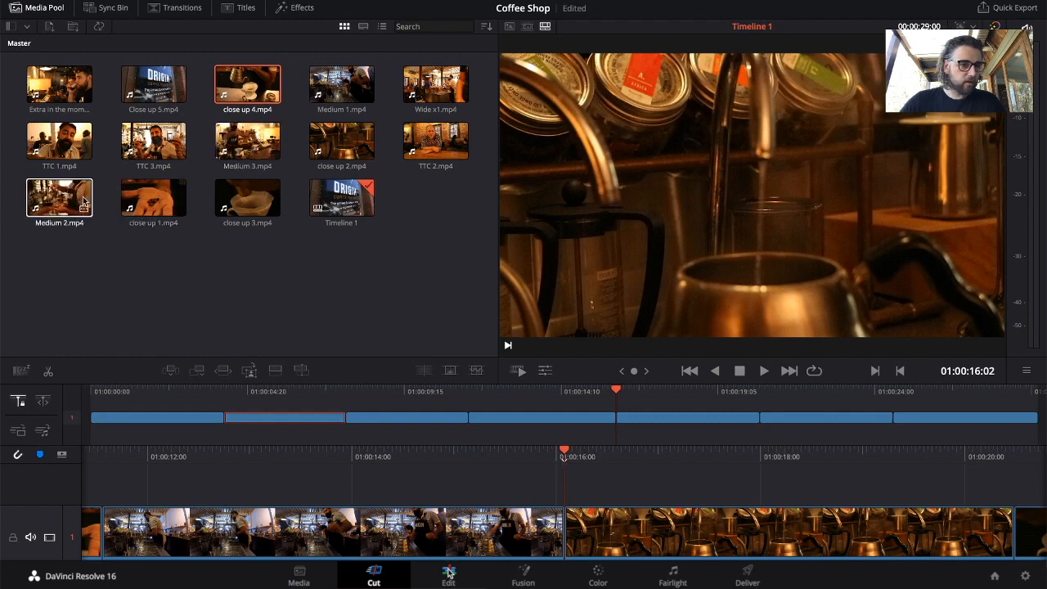
drag(58, 198, 1044, 432)
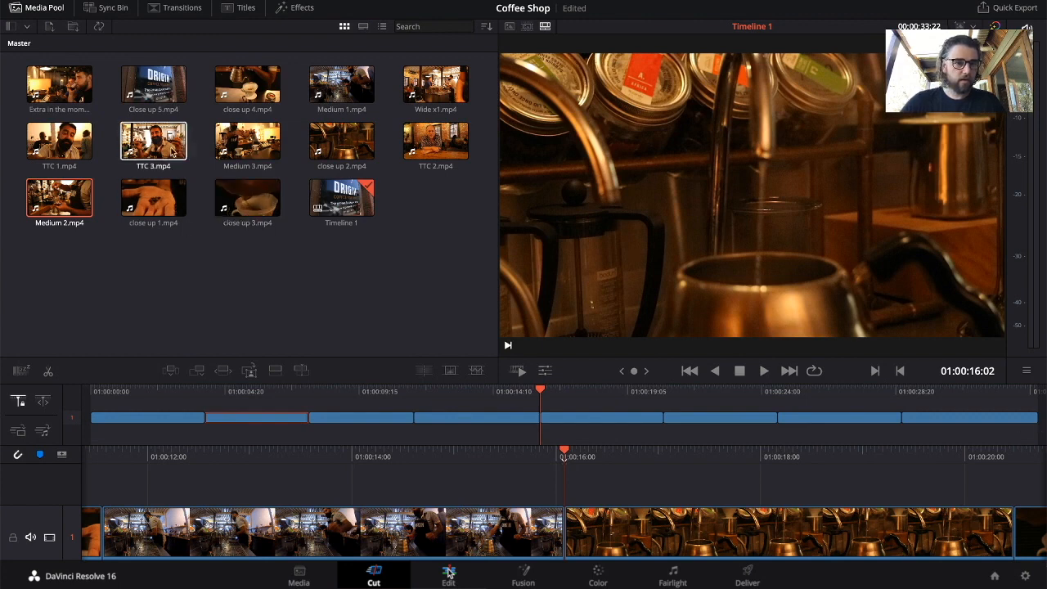
- Append TTC 3.mp4, Medium 3.mp4 and Extra in the moment 1.mp4 in that order to the end of the timeline
click(176, 147)
drag(155, 144, 1043, 438)
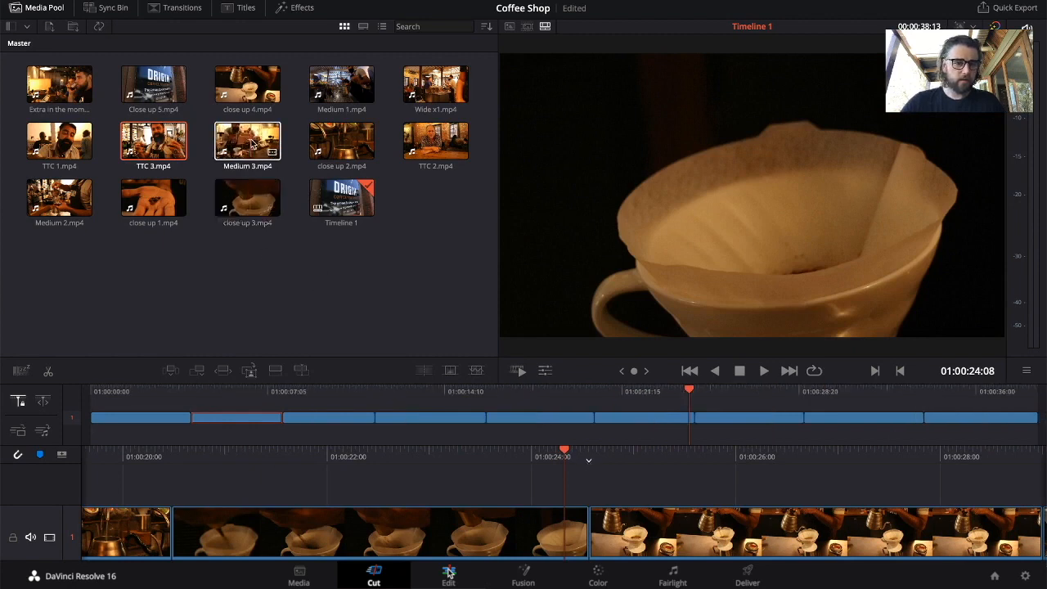
click(272, 153)
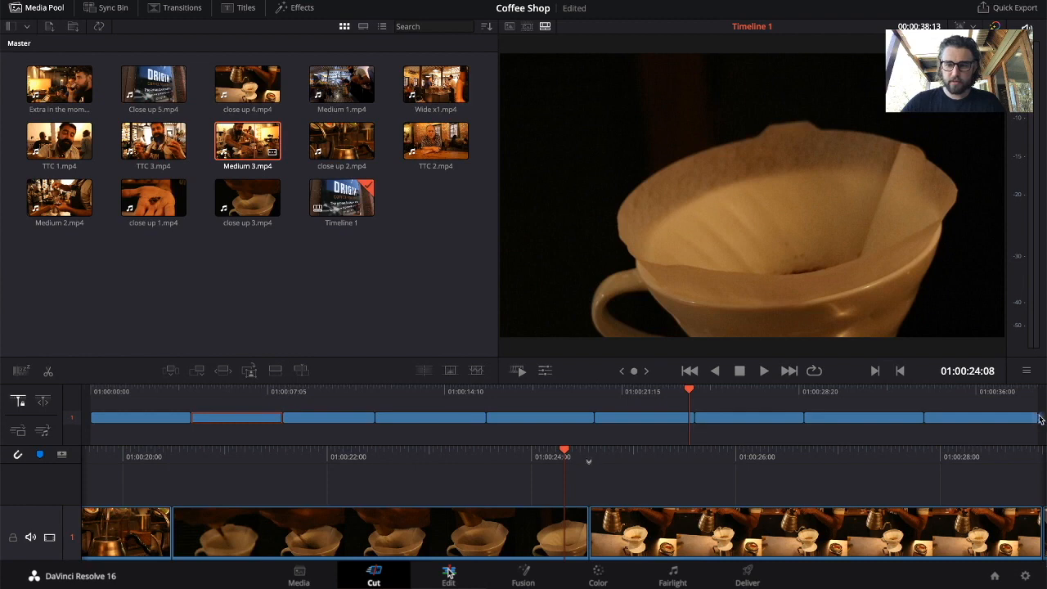
drag(1039, 420, 1042, 420)
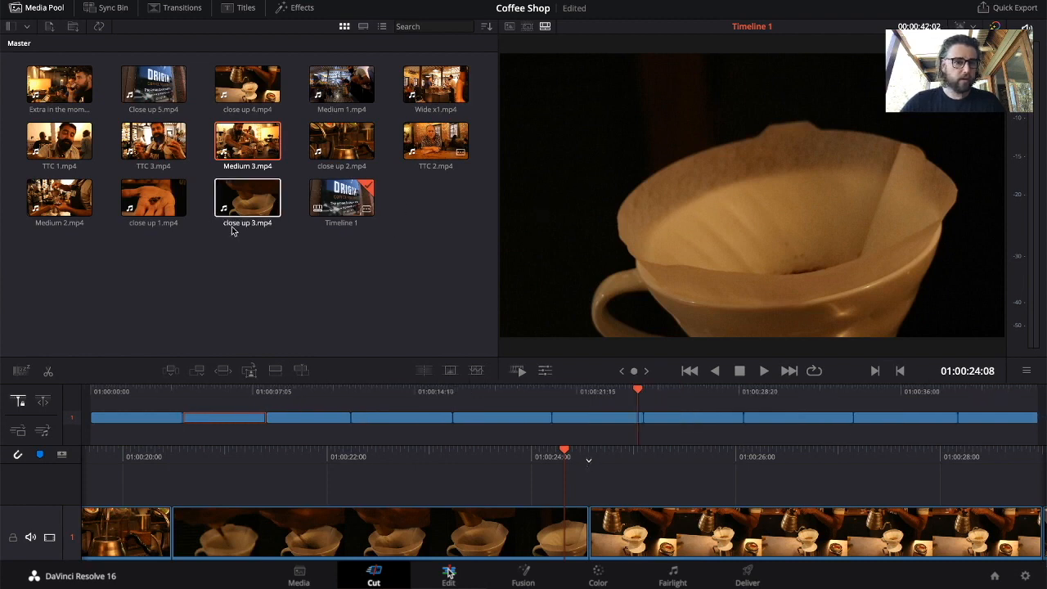
click(53, 89)
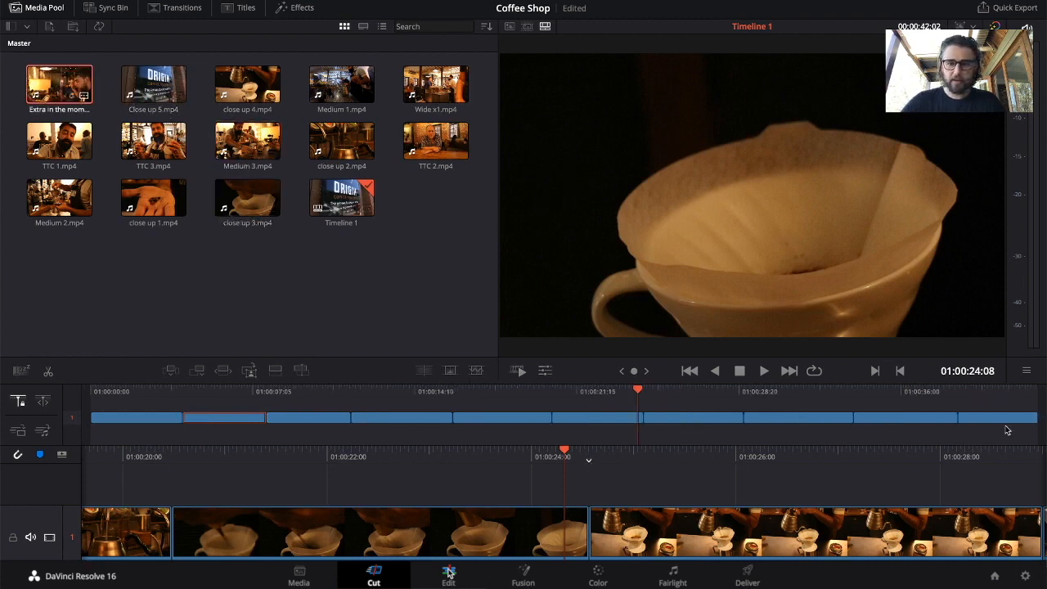
drag(1031, 419, 1031, 420)
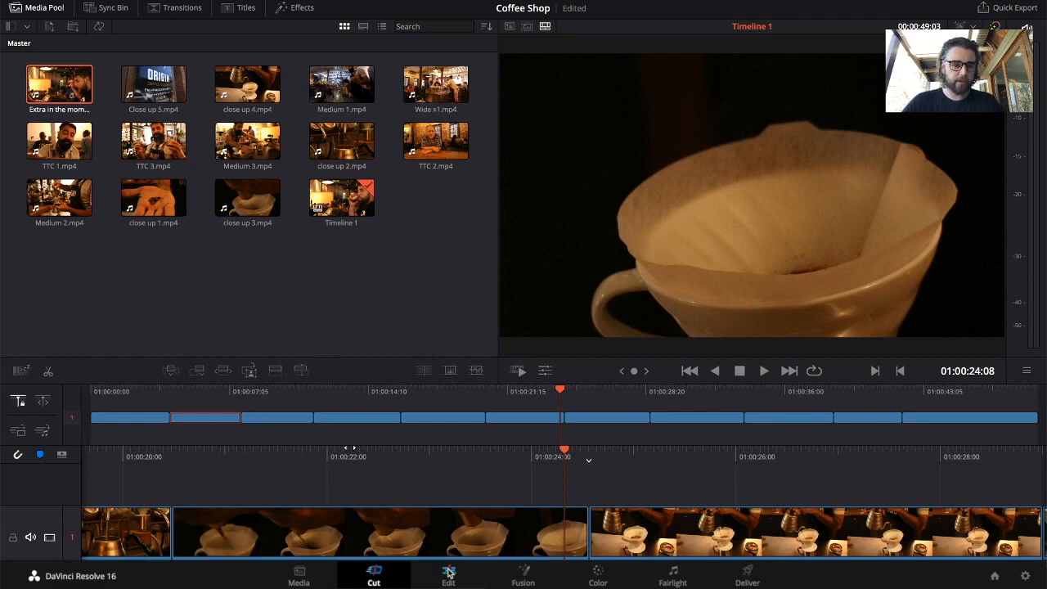
- Insert Wide x1.mp4 between Close up 5.mp4 and TTC 1.mp4 near the start of the timeline
key(j)
key(j)
key(j)
key(j)
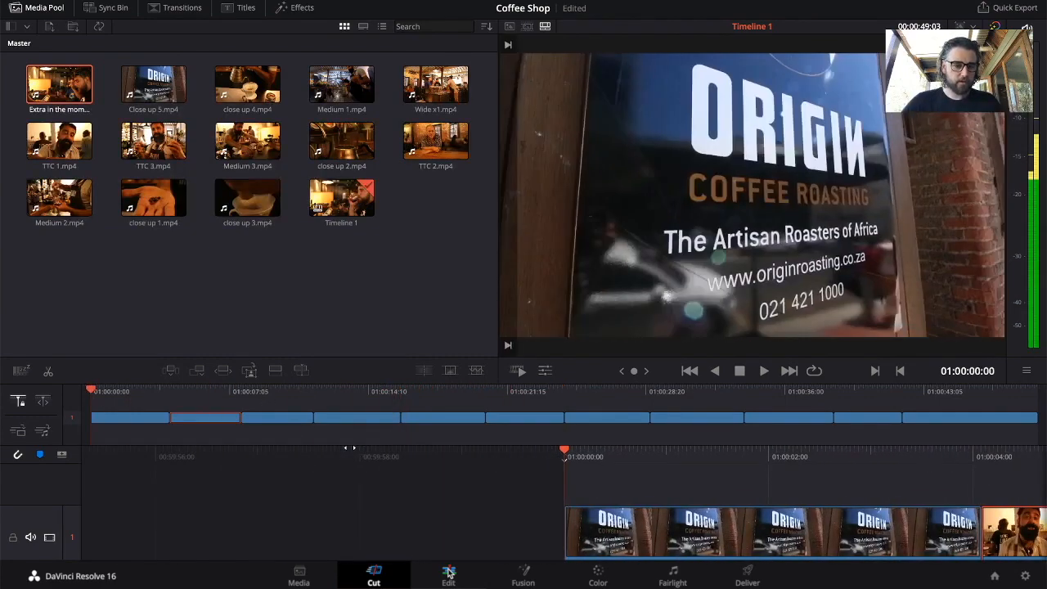
drag(129, 391, 152, 395)
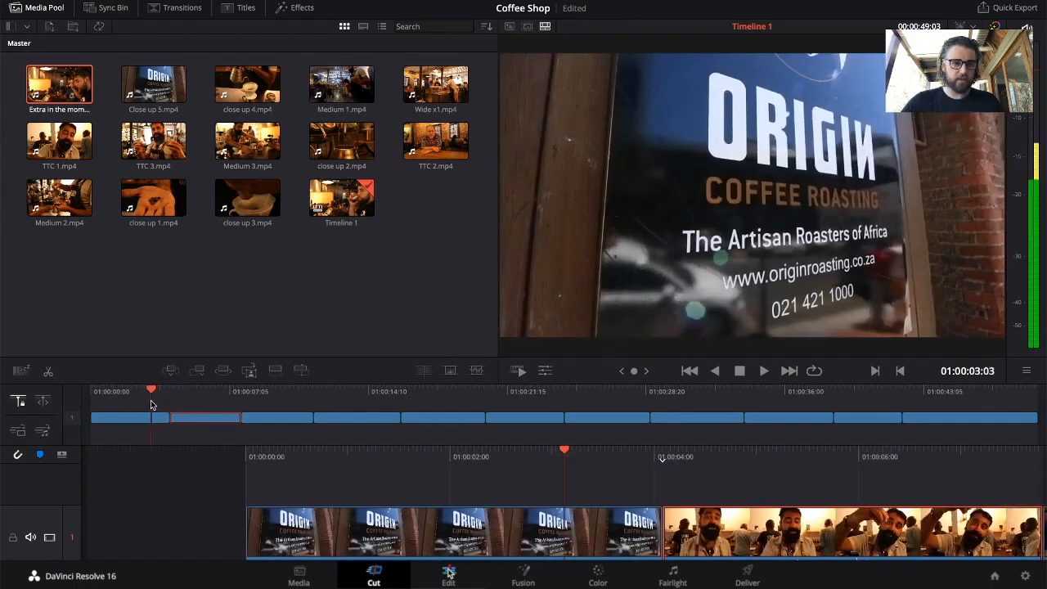
click(446, 96)
drag(443, 84, 537, 391)
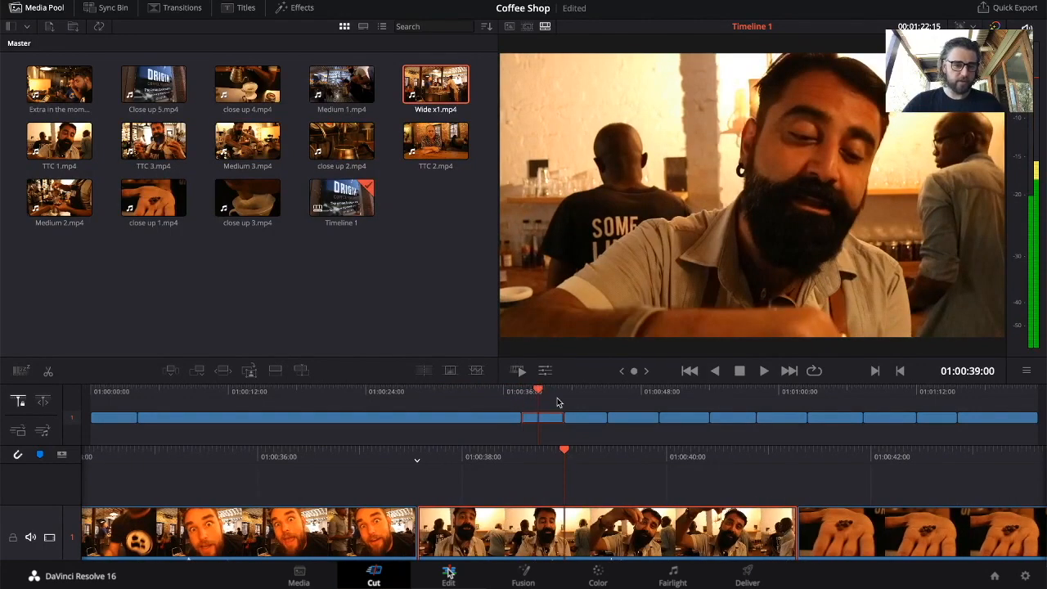
- Try close up 1.mp4 on a second track above Medium 1.mp4, preview the overlap and return it to track 1 after TTC 1.mp4
drag(587, 414, 640, 433)
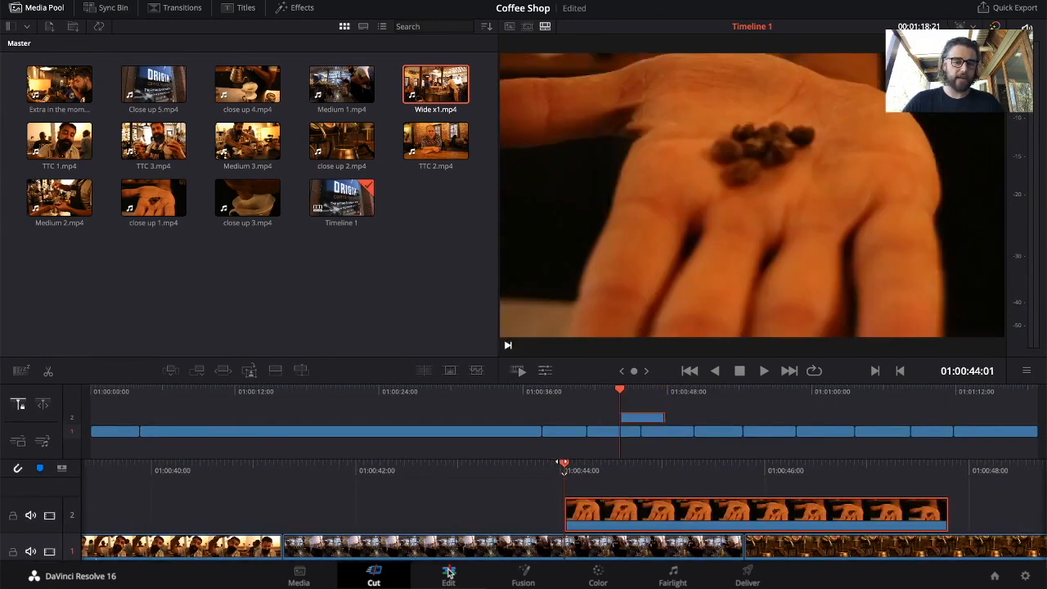
key(Right)
key(Right)
key(Right)
key(Right)
key(Right)
key(Right)
key(Right)
key(Right)
key(Left)
key(Left)
key(Left)
key(Left)
key(Left)
key(Left)
key(Left)
key(Left)
key(Left)
key(Left)
key(Left)
key(Left)
key(Left)
key(Left)
key(Left)
key(Left)
key(Left)
key(Left)
key(Left)
key(Left)
key(Right)
key(Right)
key(Right)
key(Right)
key(Right)
key(Right)
key(Right)
key(Right)
key(Right)
key(Right)
key(Right)
key(Right)
key(Right)
key(Right)
key(Right)
key(Right)
key(Right)
key(Right)
key(Right)
key(Right)
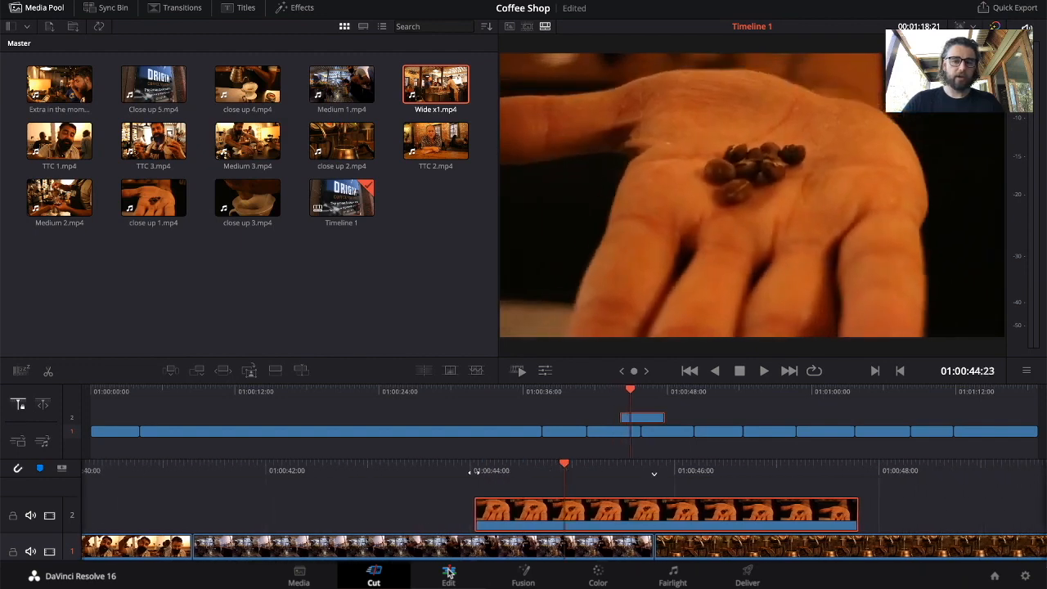
key(Left)
key(Left)
key(Left)
key(Left)
key(Left)
key(Left)
key(Left)
key(Left)
key(Left)
key(Left)
key(Left)
key(Left)
key(Left)
key(Left)
key(Left)
key(Left)
key(Left)
key(Left)
key(Left)
key(Right)
key(Right)
key(Right)
key(Right)
key(Right)
key(Right)
key(Right)
key(Right)
key(Right)
key(Right)
key(Right)
key(Right)
key(Right)
key(Right)
key(Right)
key(Right)
key(Right)
key(Right)
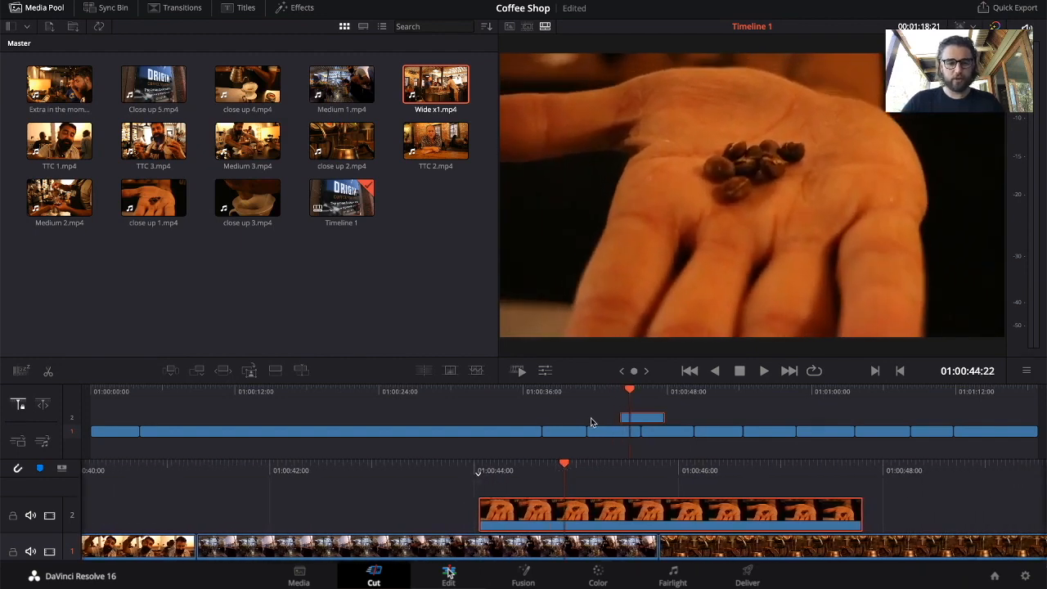
drag(635, 420, 561, 436)
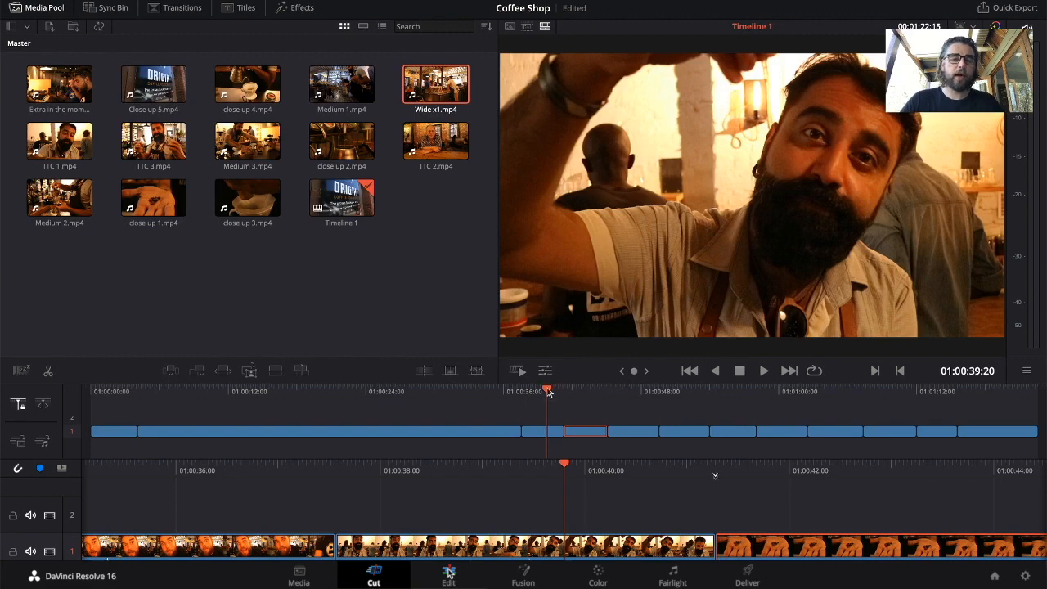
- Append TTC 2.mp4 to the end of the timeline
drag(548, 393, 593, 398)
scroll(653, 418, right, 10)
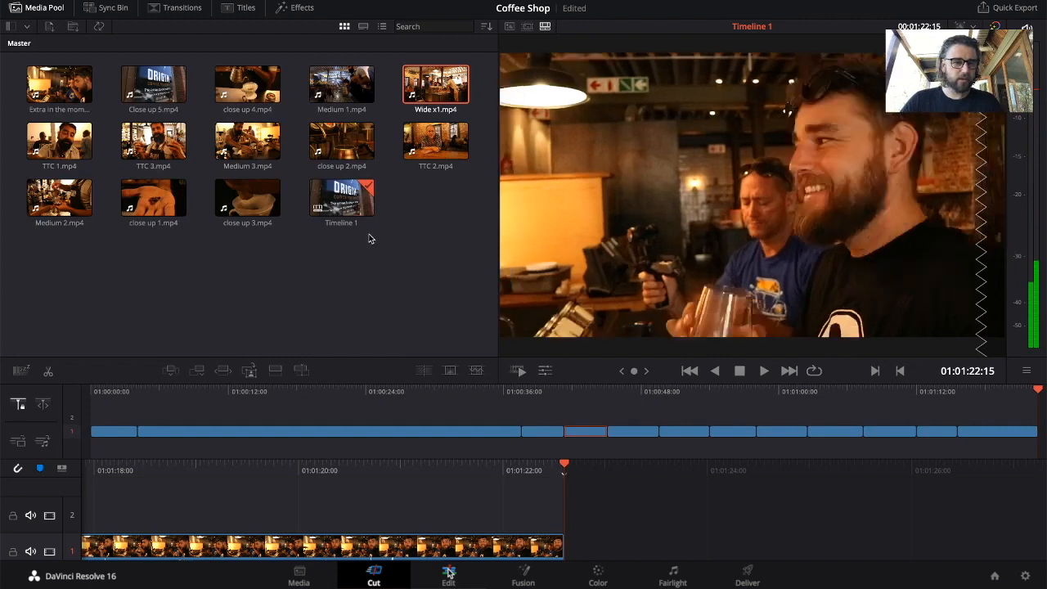
click(439, 145)
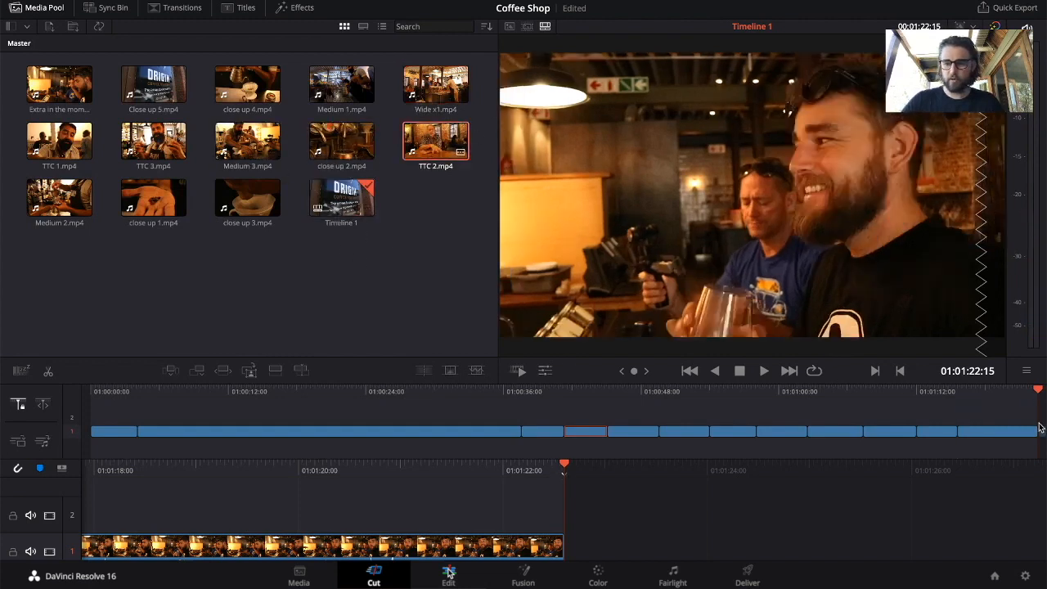
drag(440, 145, 1040, 428)
scroll(637, 507, right, 10)
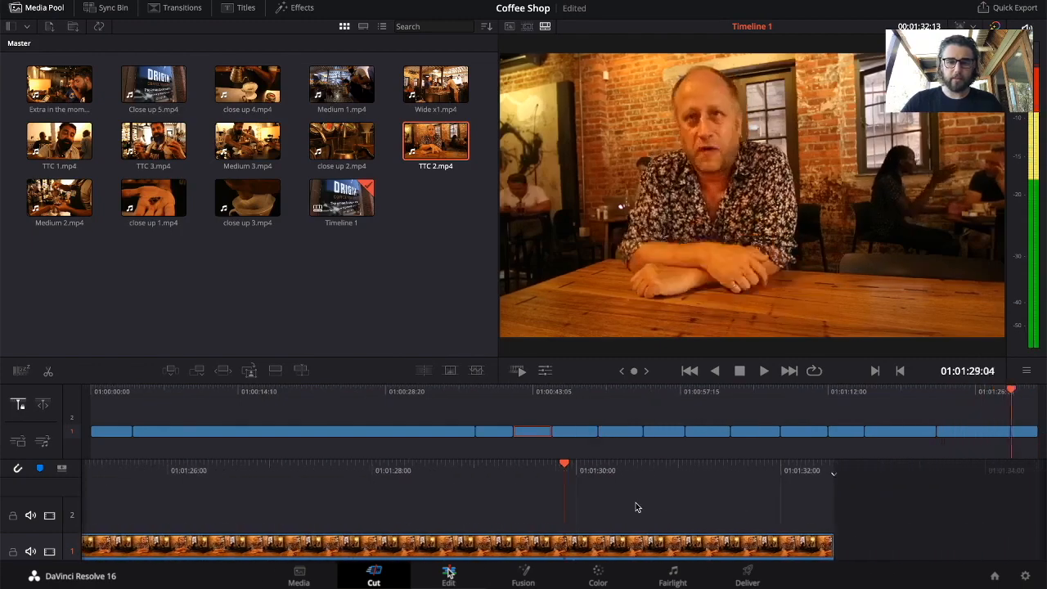
- Append a second copy of Close up 5.mp4 to the end of the timeline as the closing shot
scroll(637, 507, left, 12)
scroll(635, 508, right, 10)
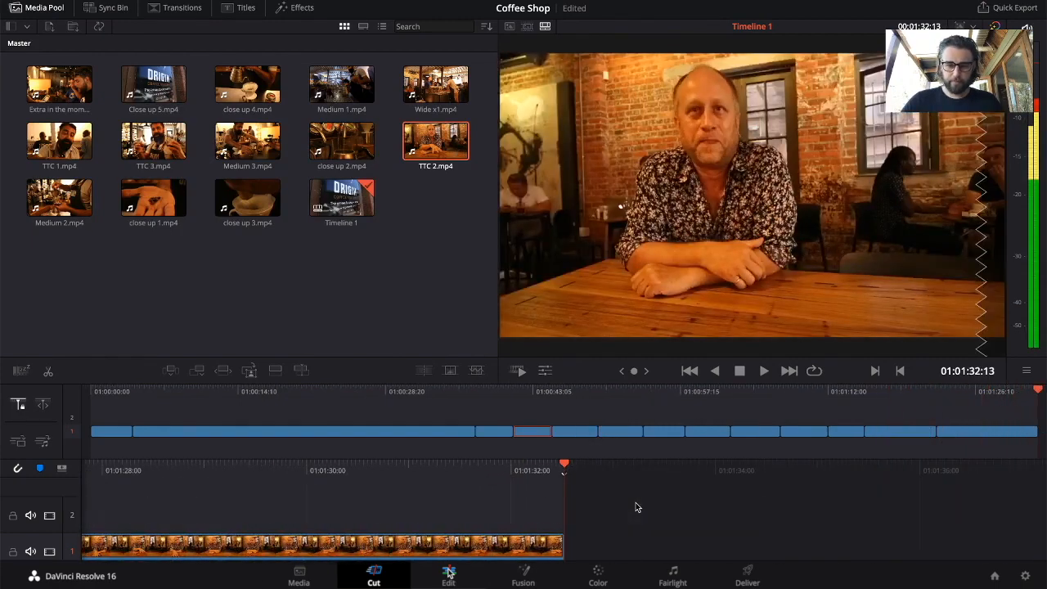
scroll(636, 508, left, 1)
scroll(636, 507, left, 15)
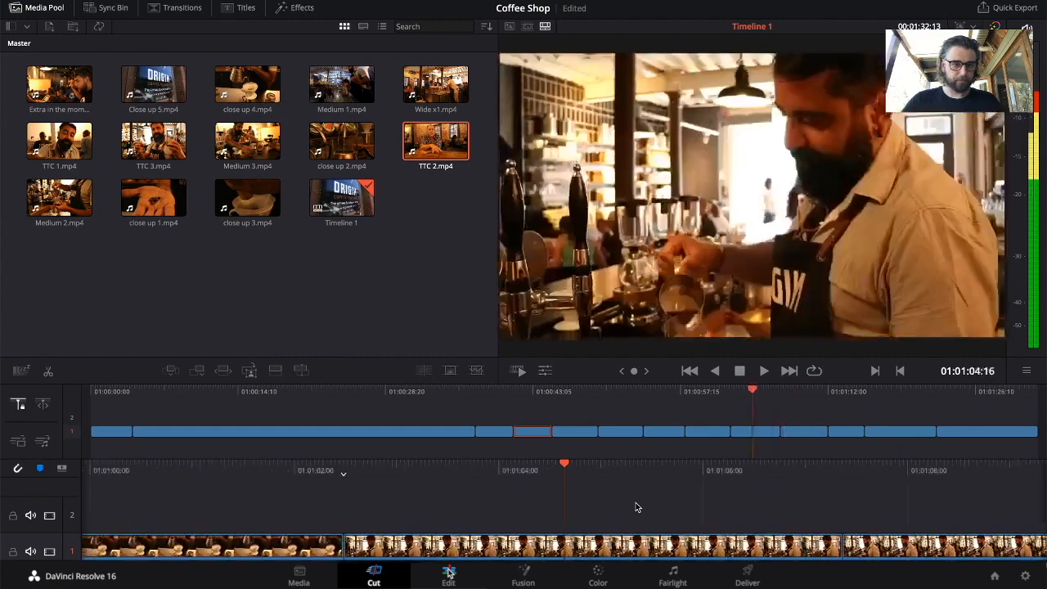
scroll(636, 507, right, 15)
scroll(636, 507, right, 1)
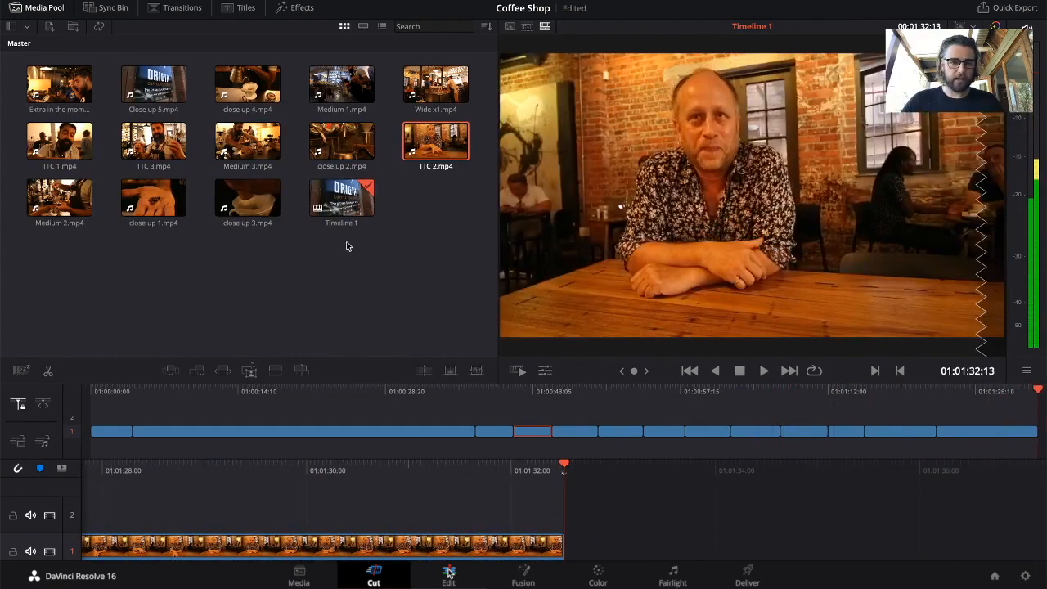
click(339, 198)
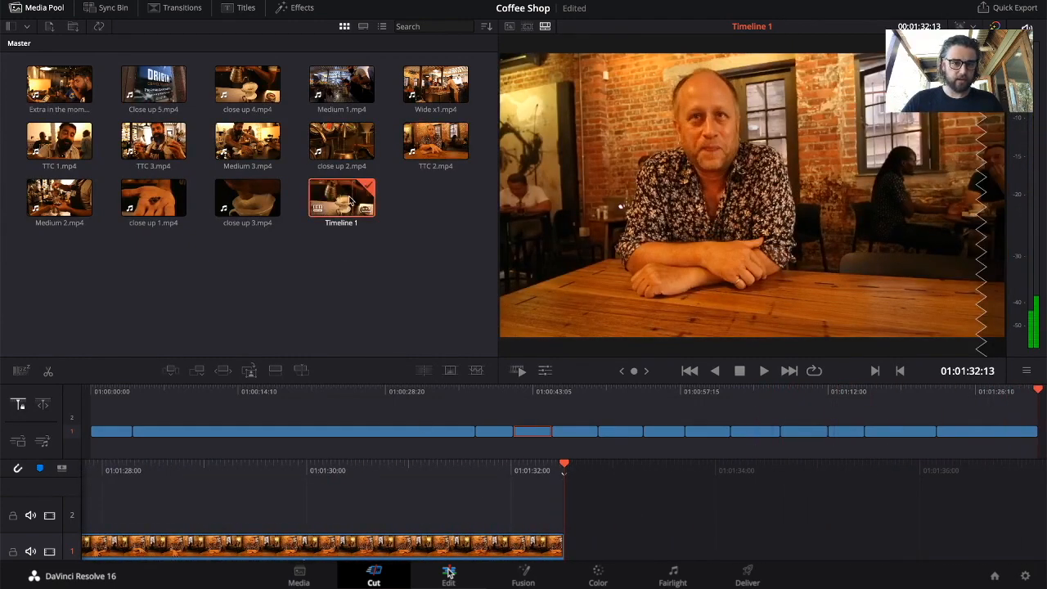
click(156, 84)
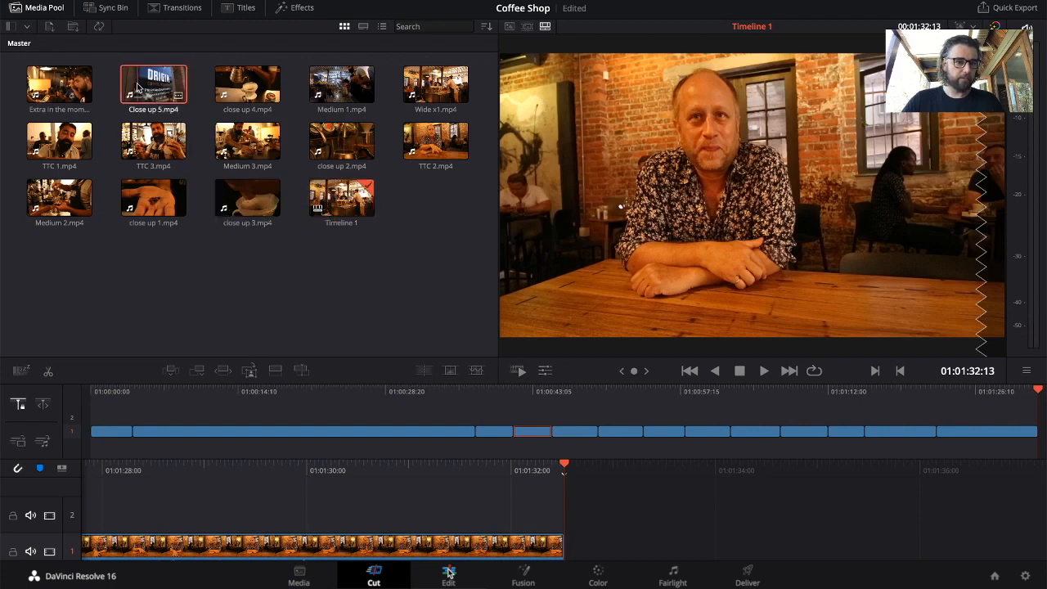
drag(155, 84, 636, 554)
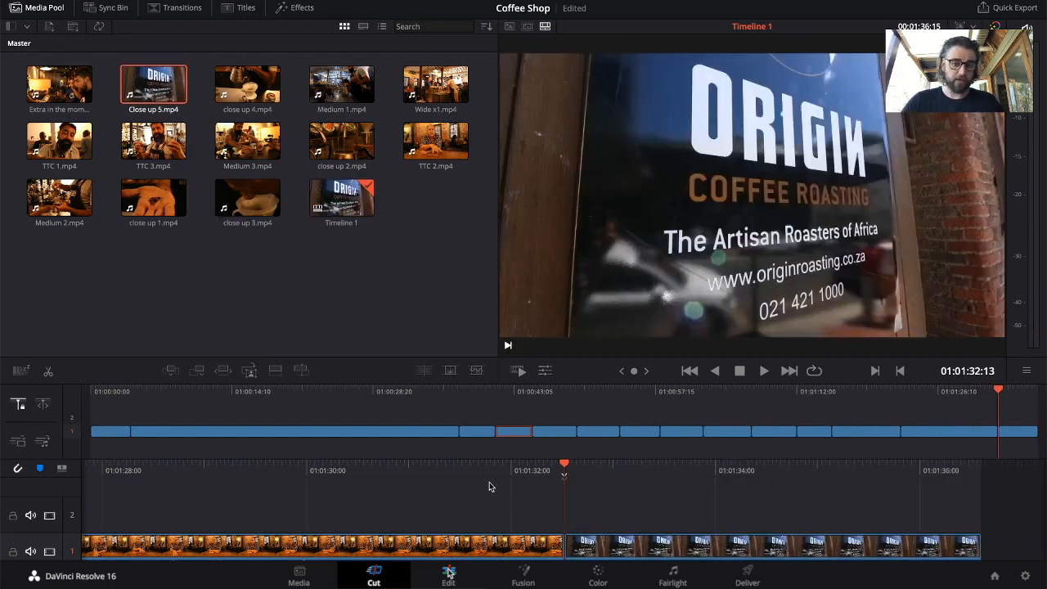
- Split the opening Close up 5.mp4 clip at 01:00:00:23 and delete the piece before the cut
scroll(490, 487, left, 10)
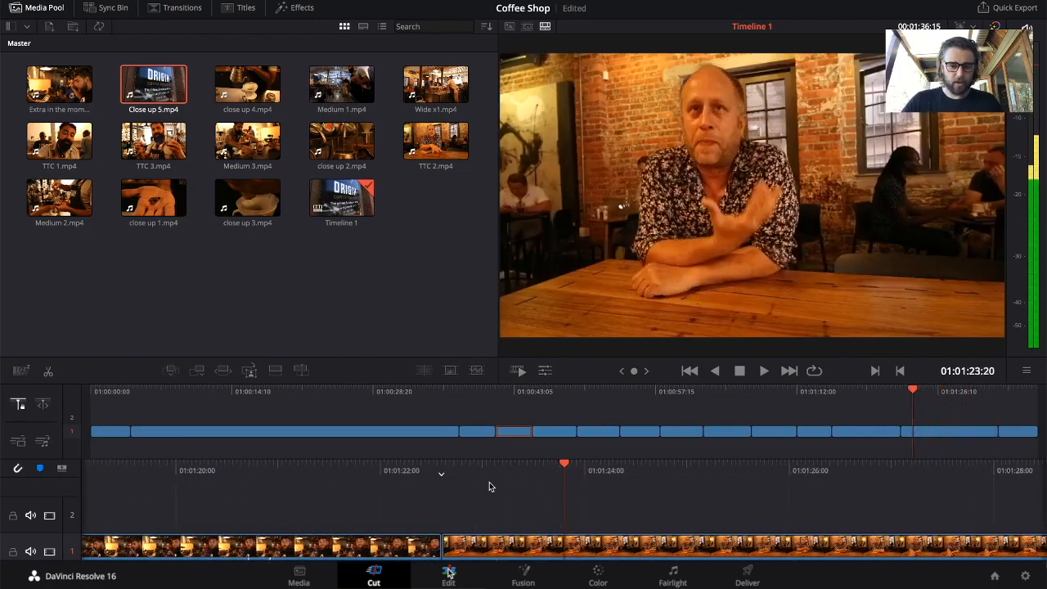
scroll(489, 487, left, 15)
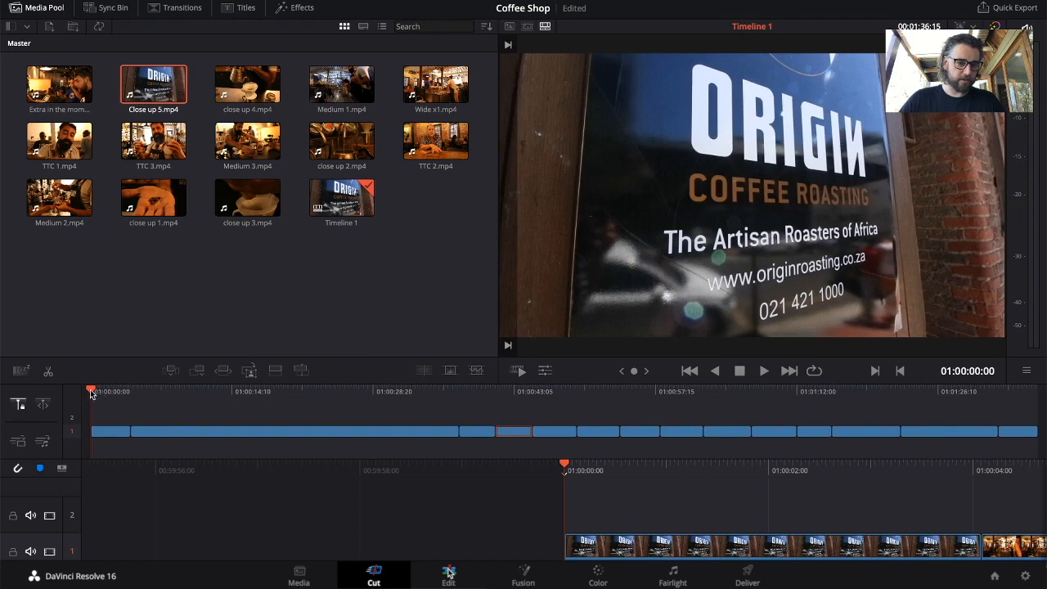
key(space)
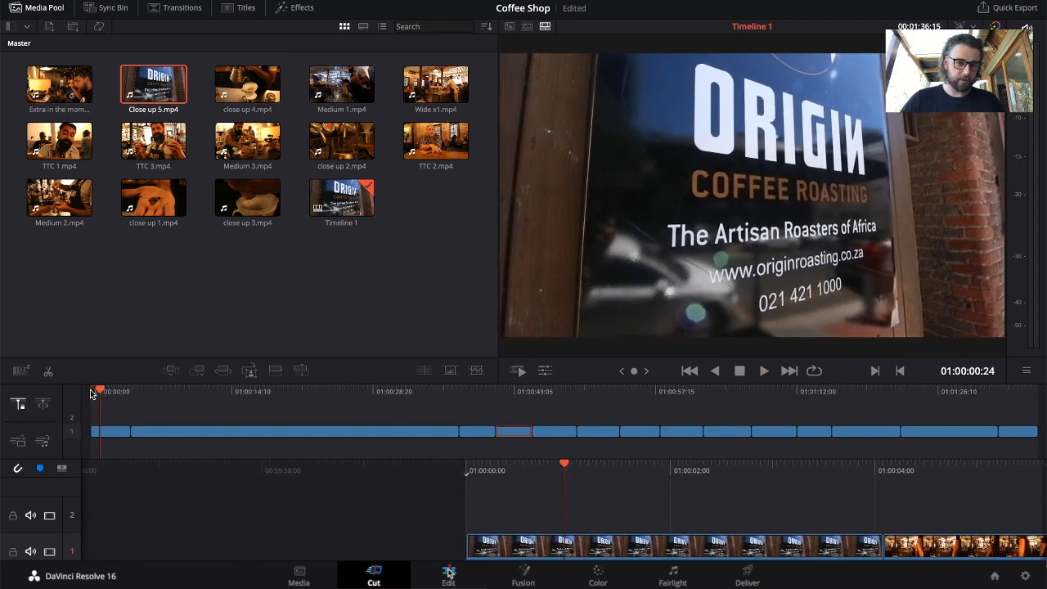
key(Left)
key(Left)
key(Left)
key(Left)
key(Right)
key(Left)
key(Left)
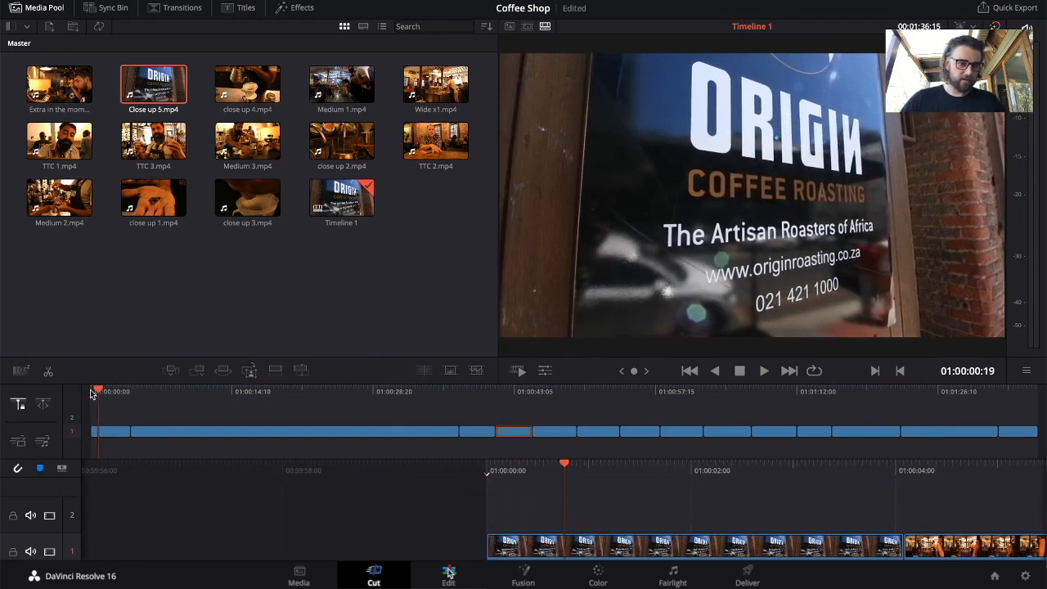
key(Right)
key(Right)
key(Right)
key(Right)
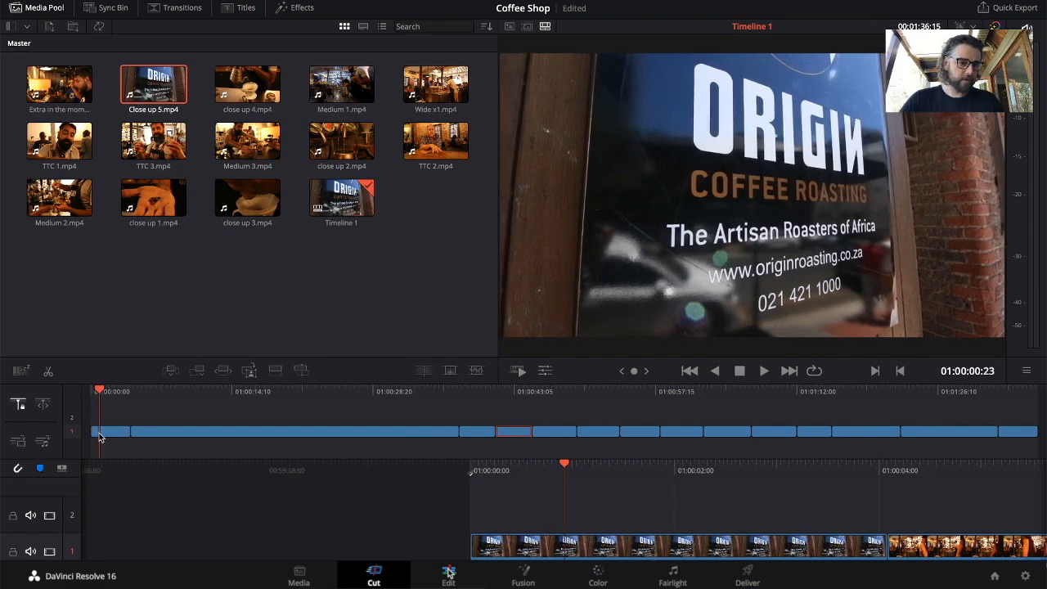
click(111, 435)
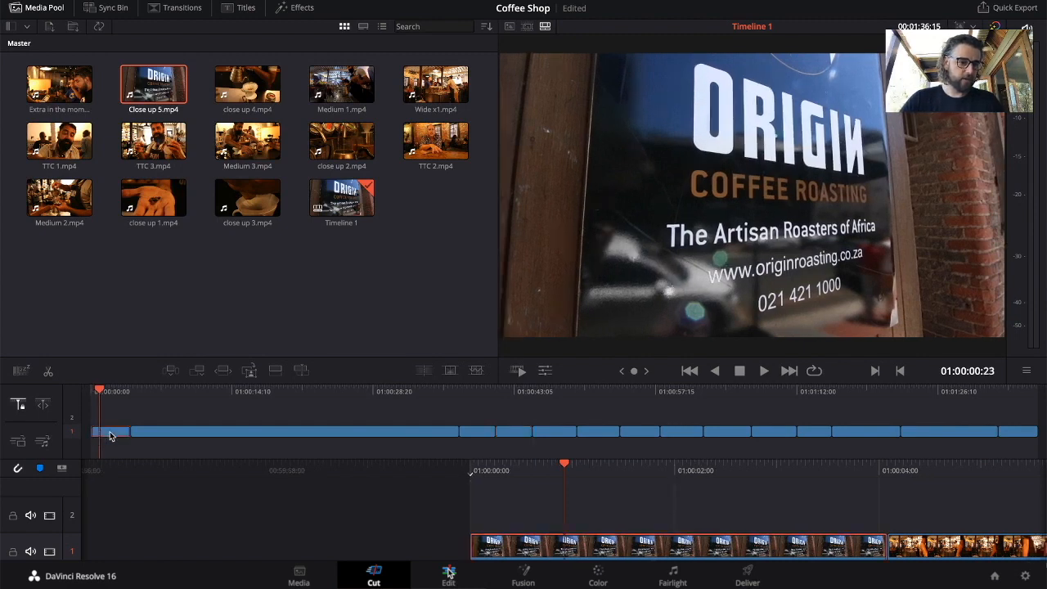
click(48, 373)
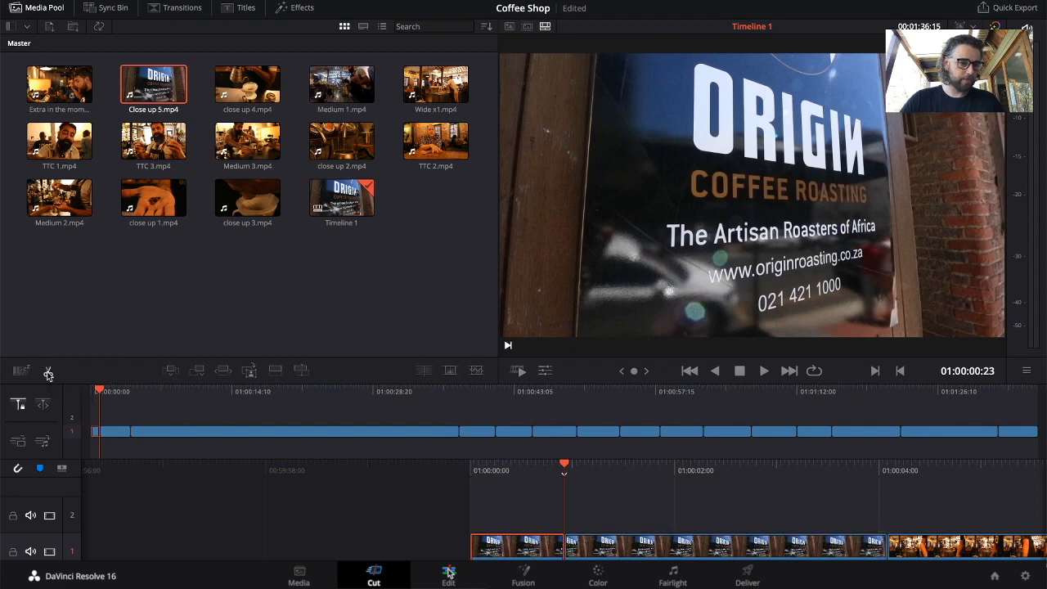
click(95, 439)
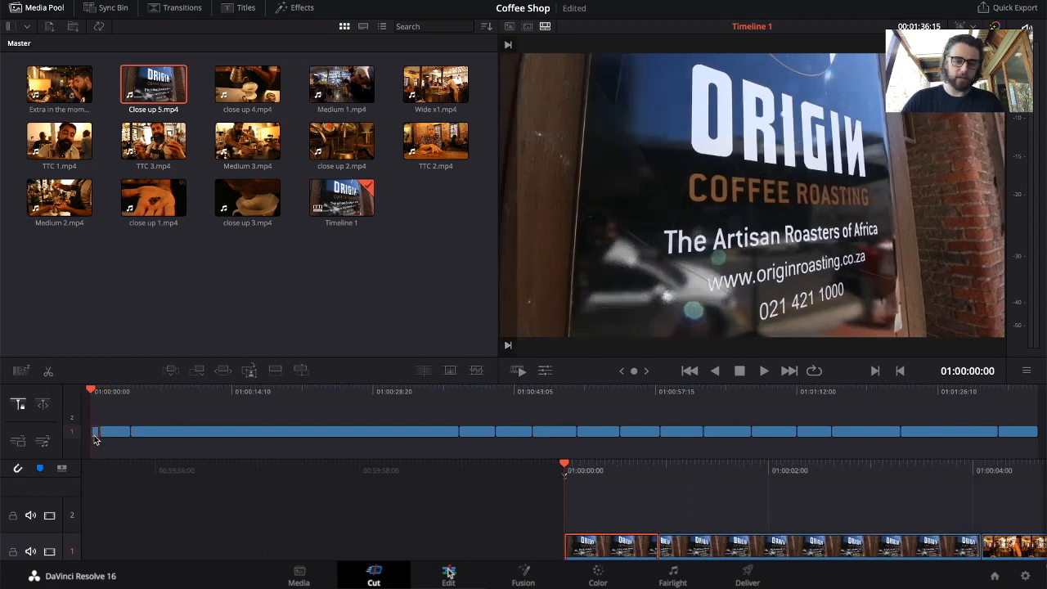
key(Delete)
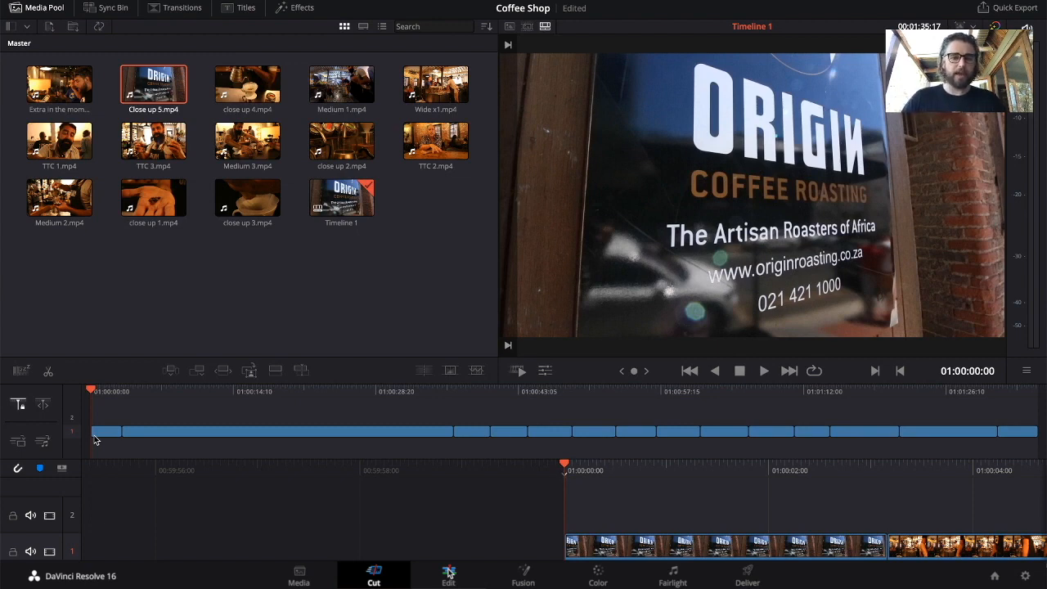
- Split the opening Close up 5.mp4 clip at 01:00:02:18 and delete the piece after the cut
key(space)
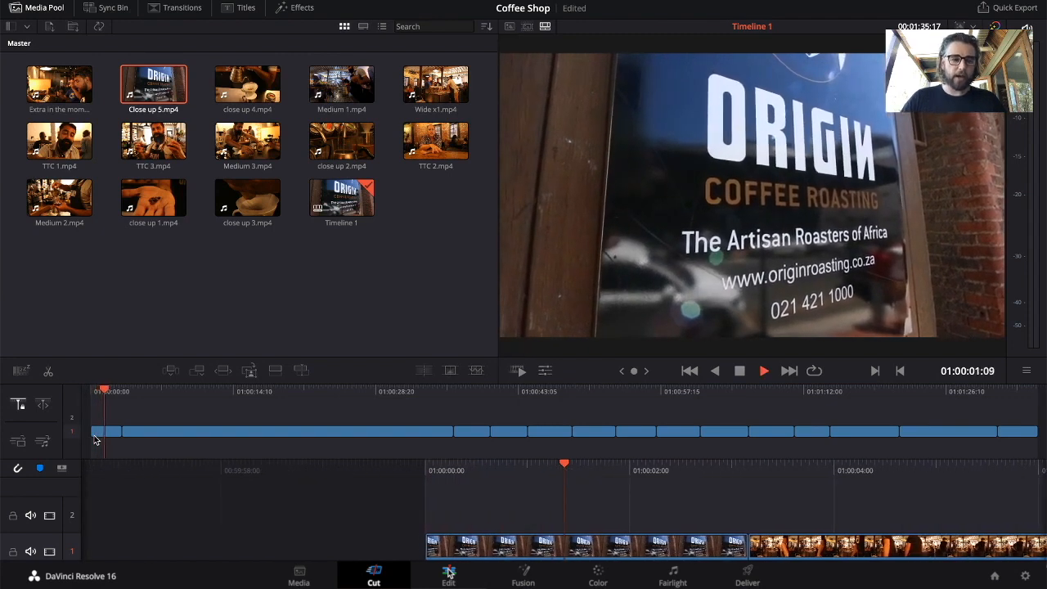
key(space)
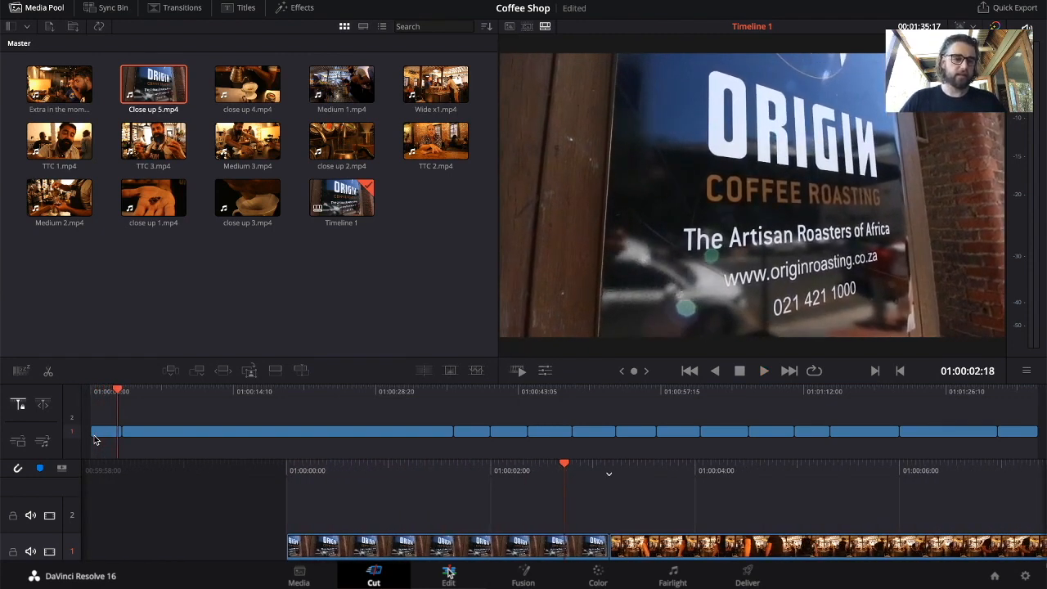
click(111, 436)
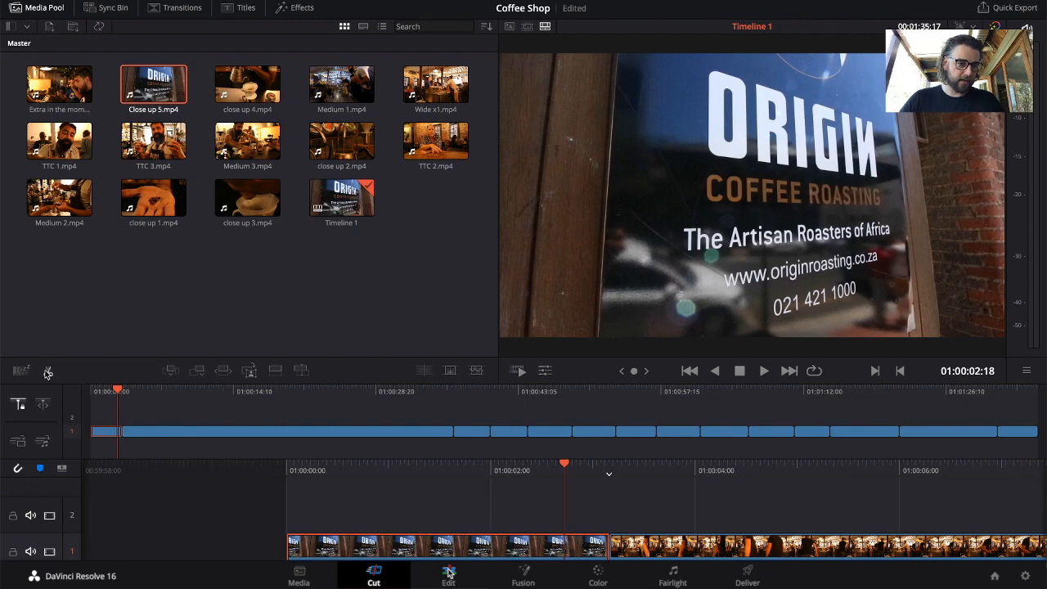
click(48, 372)
click(120, 435)
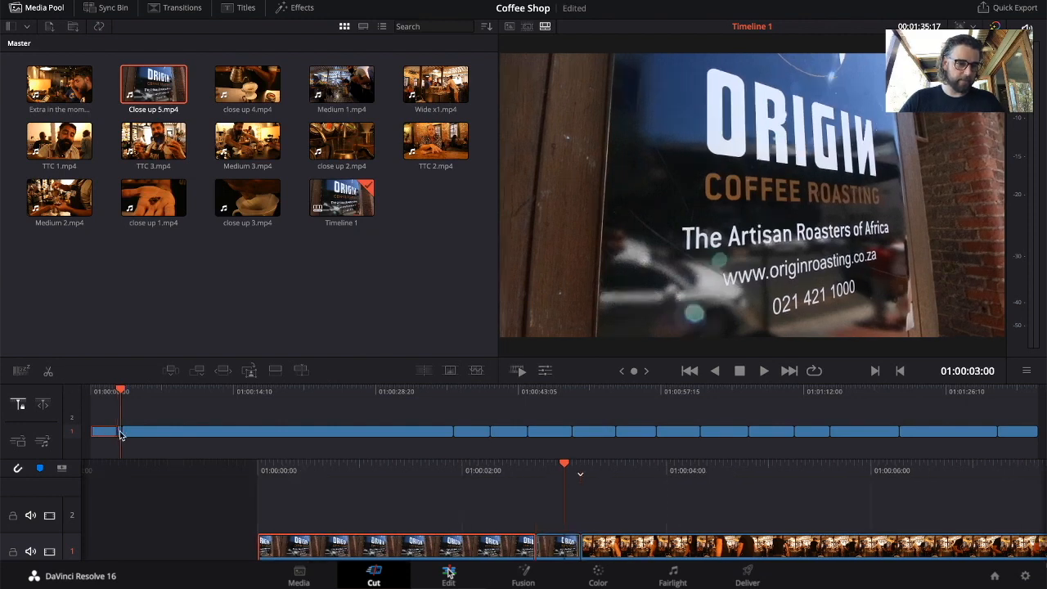
click(119, 435)
click(119, 437)
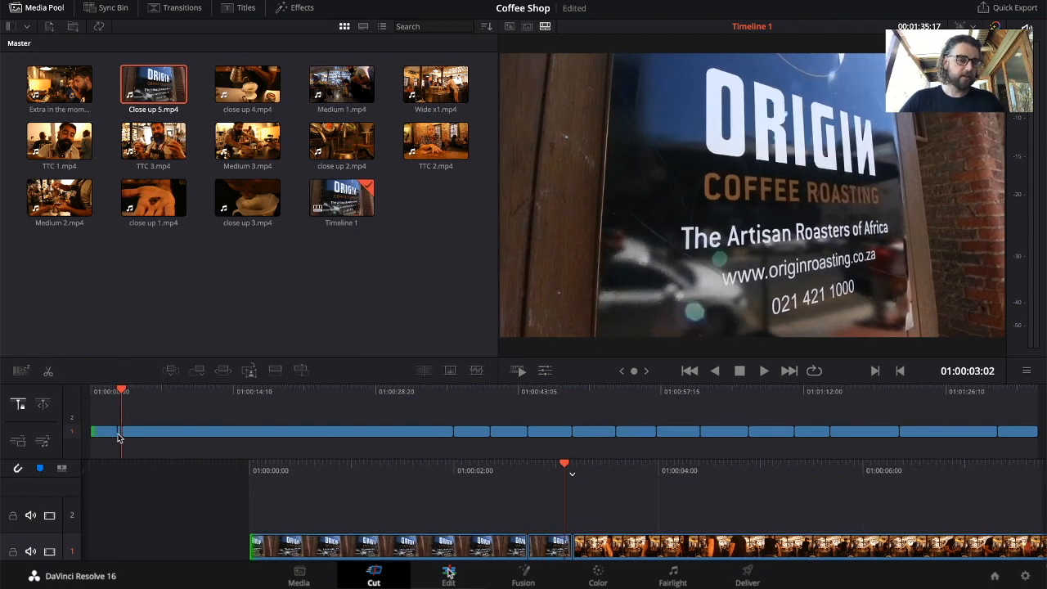
click(554, 557)
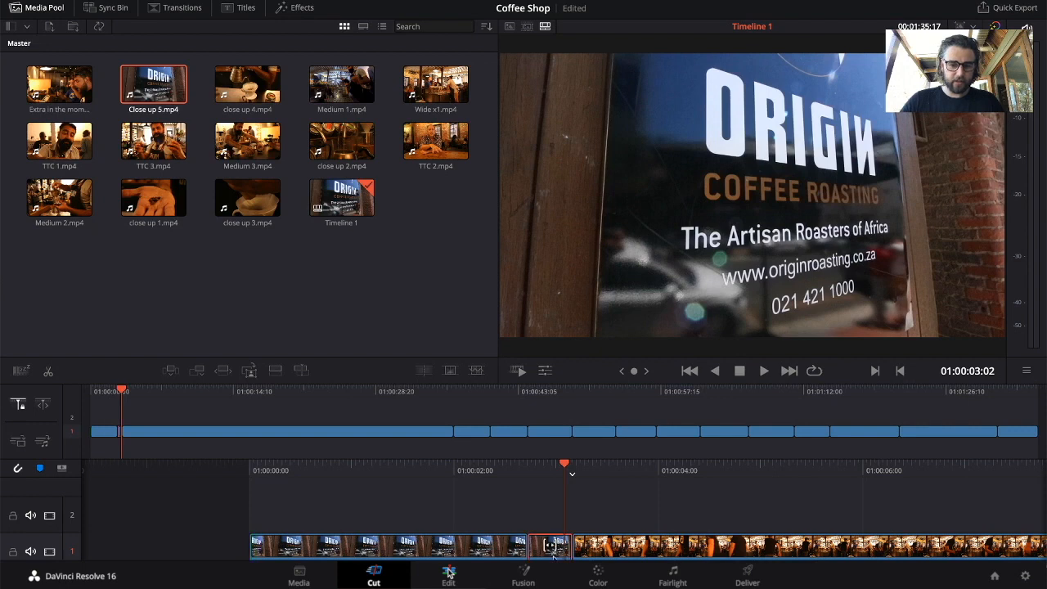
key(Delete)
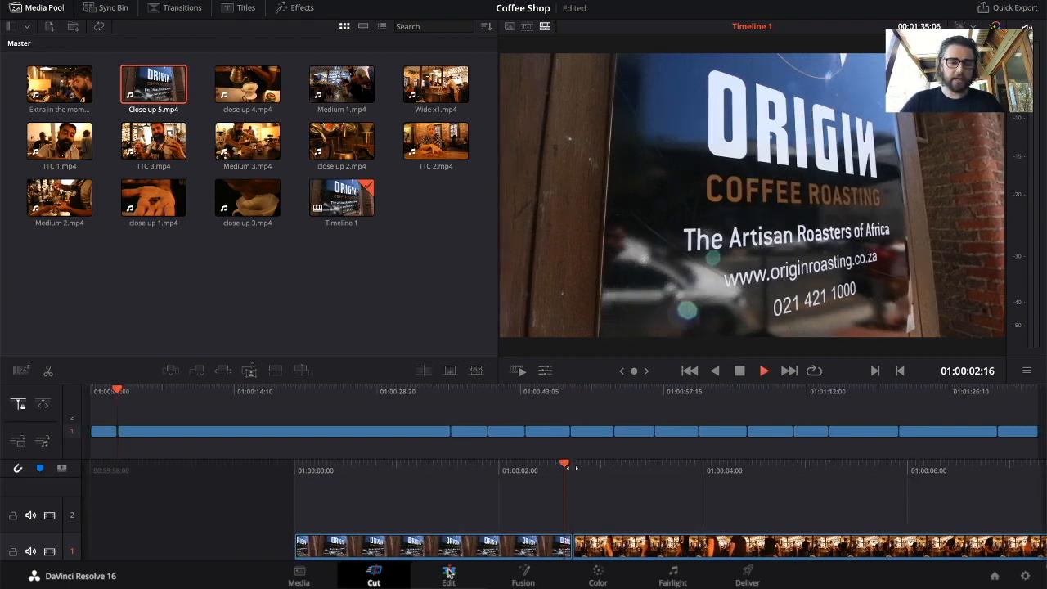
- Split the wide coffee bar clip after the opening sign shot at 01:00:14:19 and delete the piece before the cut
key(space)
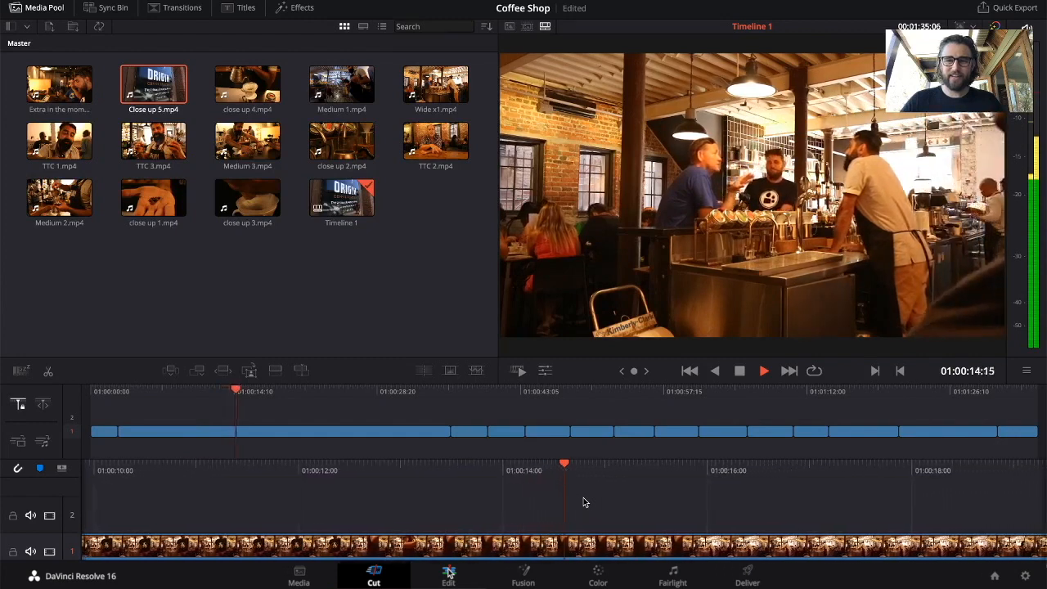
key(space)
click(563, 545)
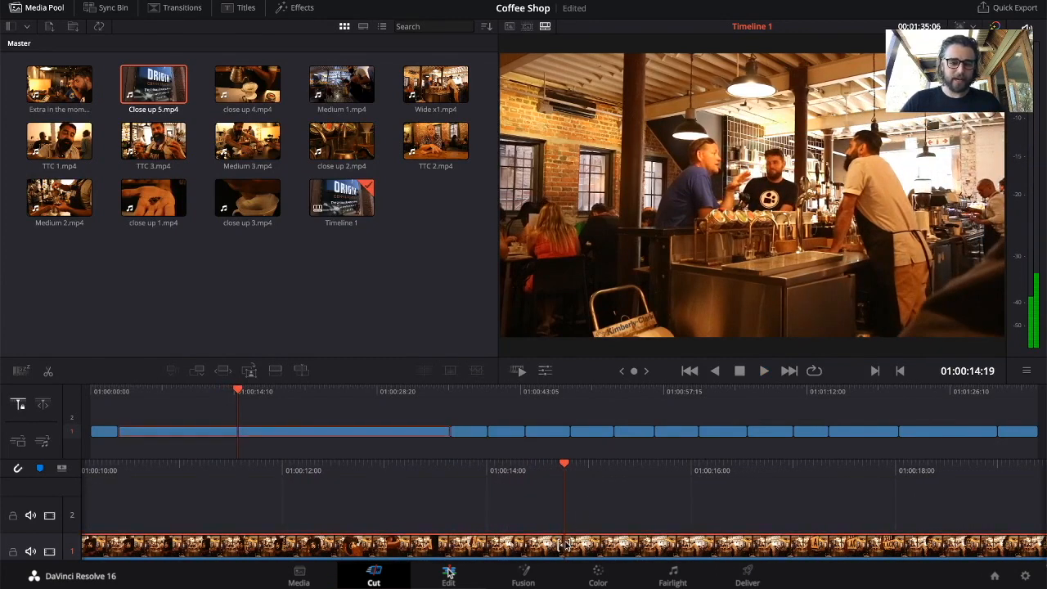
click(49, 374)
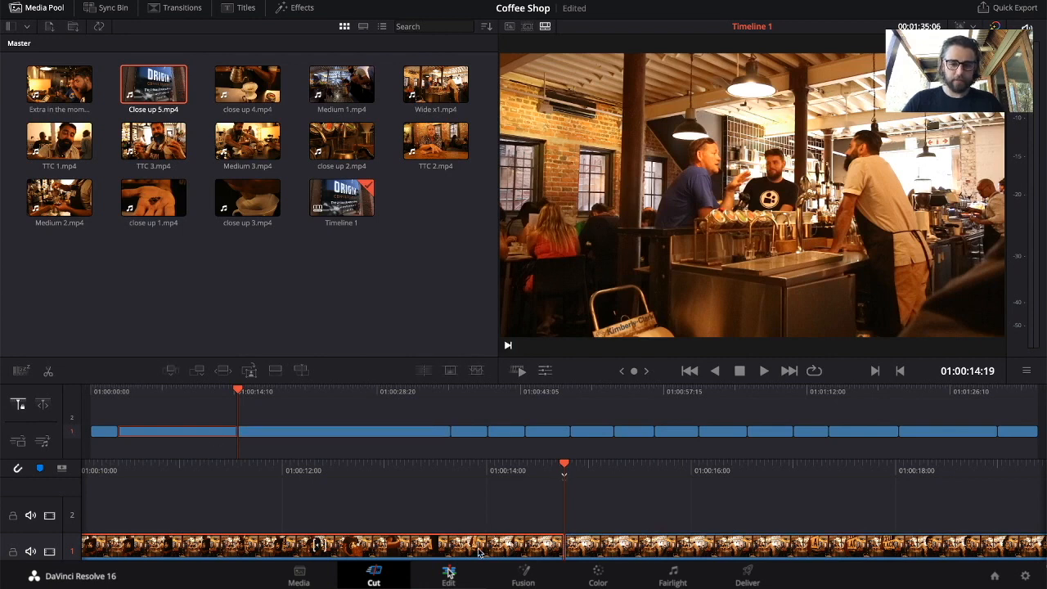
key(Delete)
- Split the wide coffee bar clip at 01:00:06:14 and delete the piece after the cut
key(space)
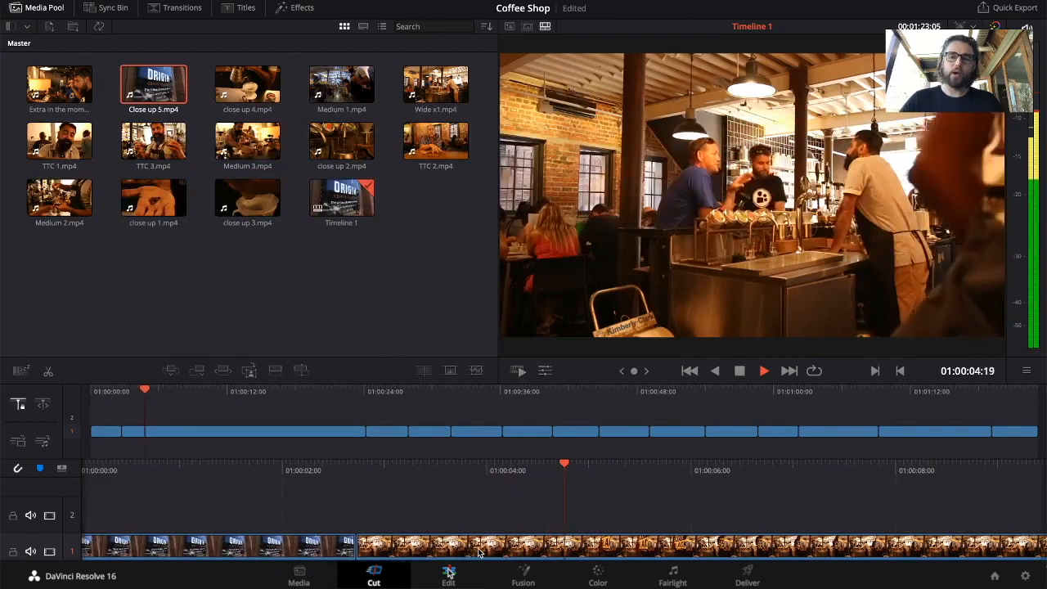
key(space)
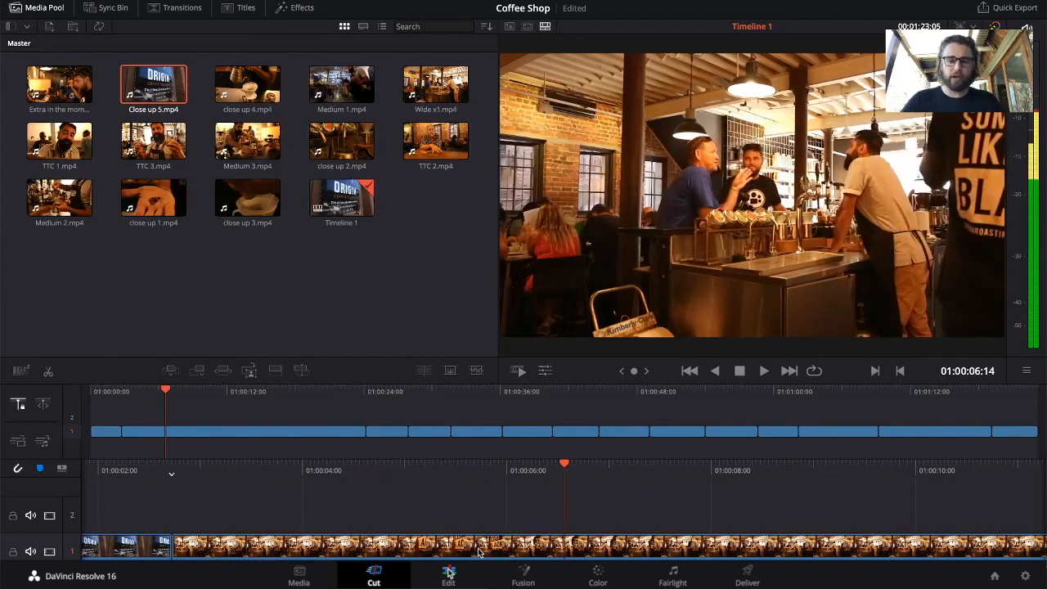
click(47, 372)
key(Delete)
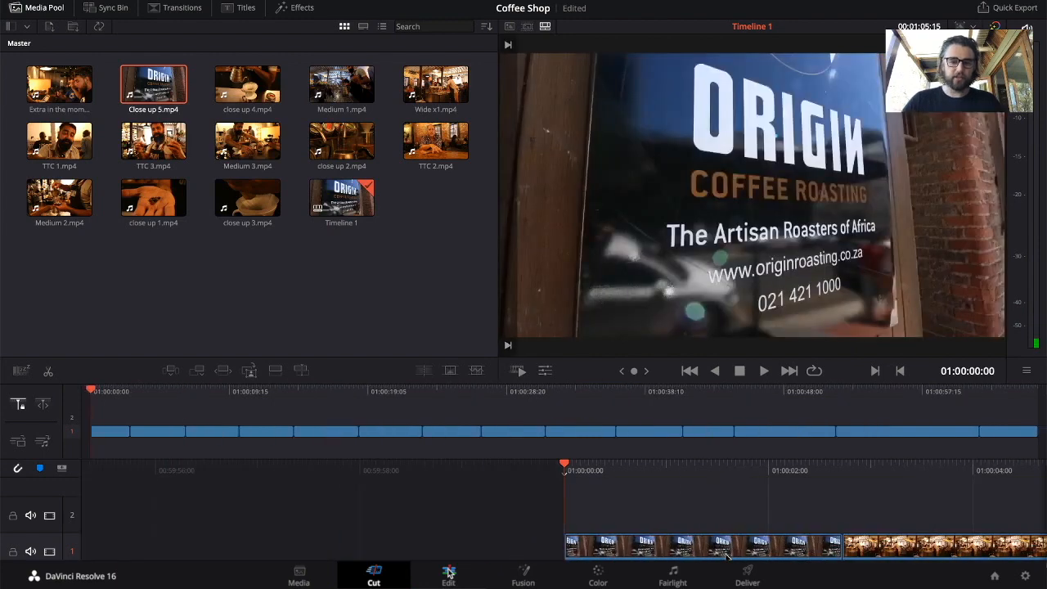
- Play back the opening Close up 5.mp4 clip and ripple trim its end to 01:00:02:07
scroll(726, 556, right, 5)
scroll(727, 557, left, 3)
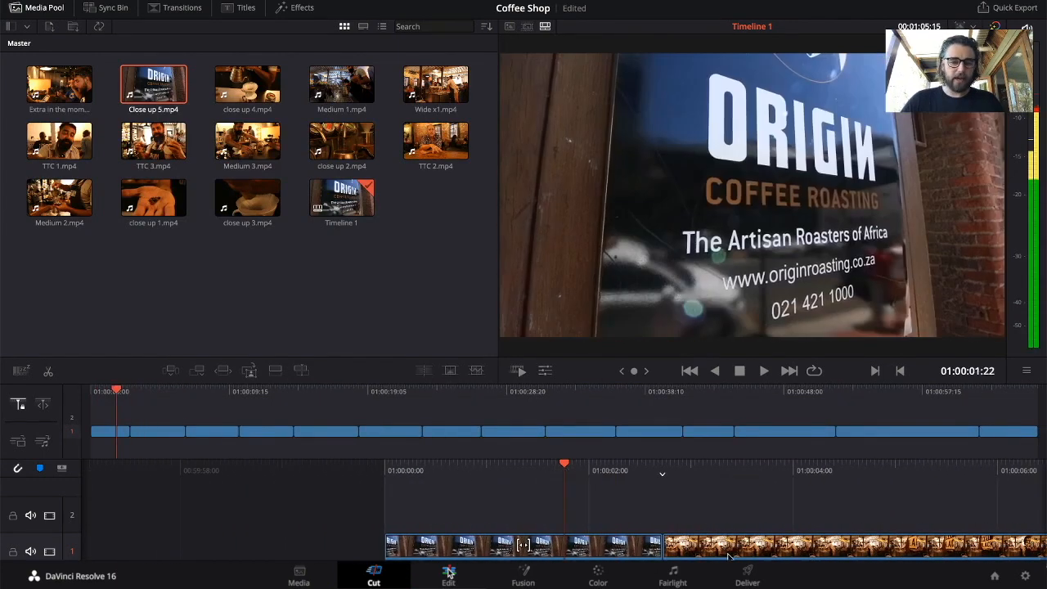
scroll(728, 556, left, 3)
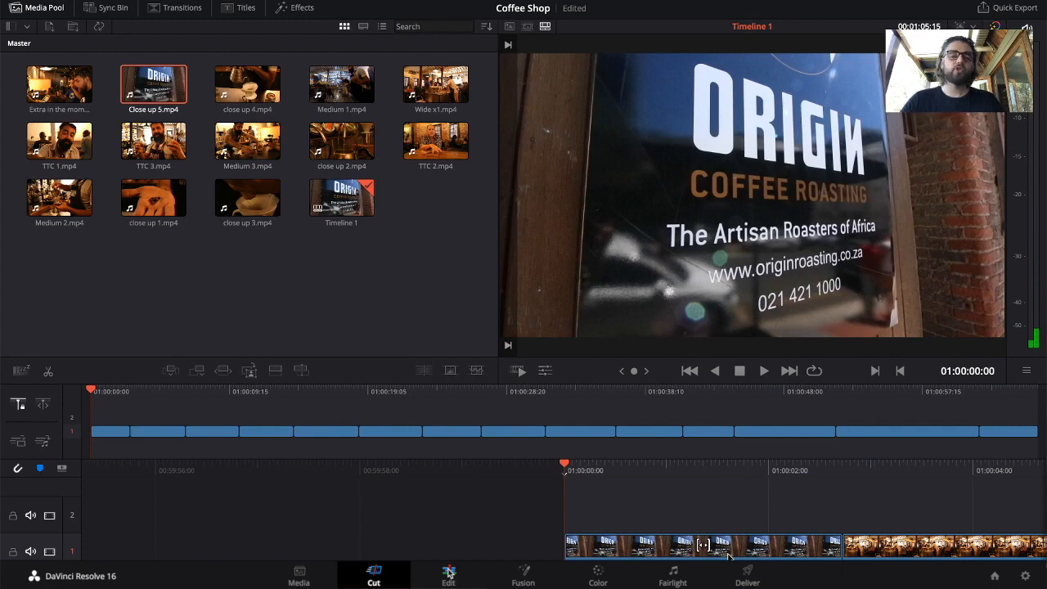
key(space)
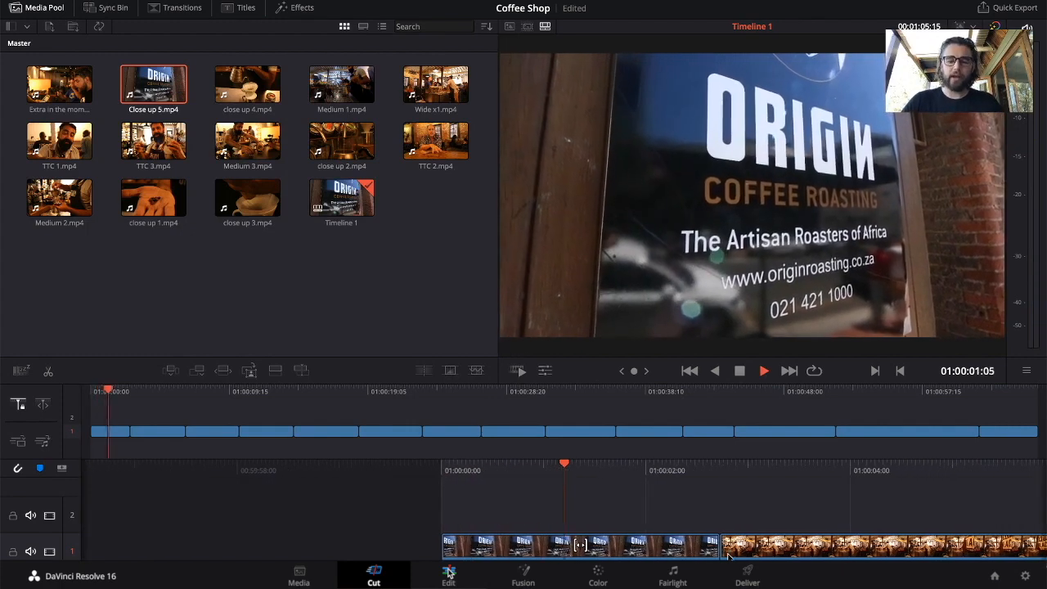
key(space)
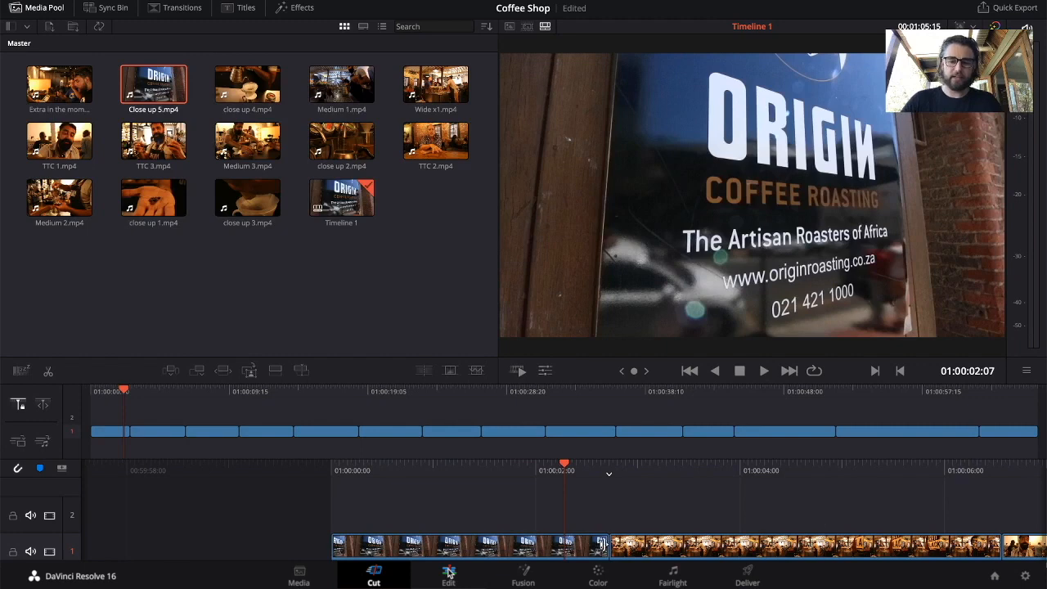
key(shift+])
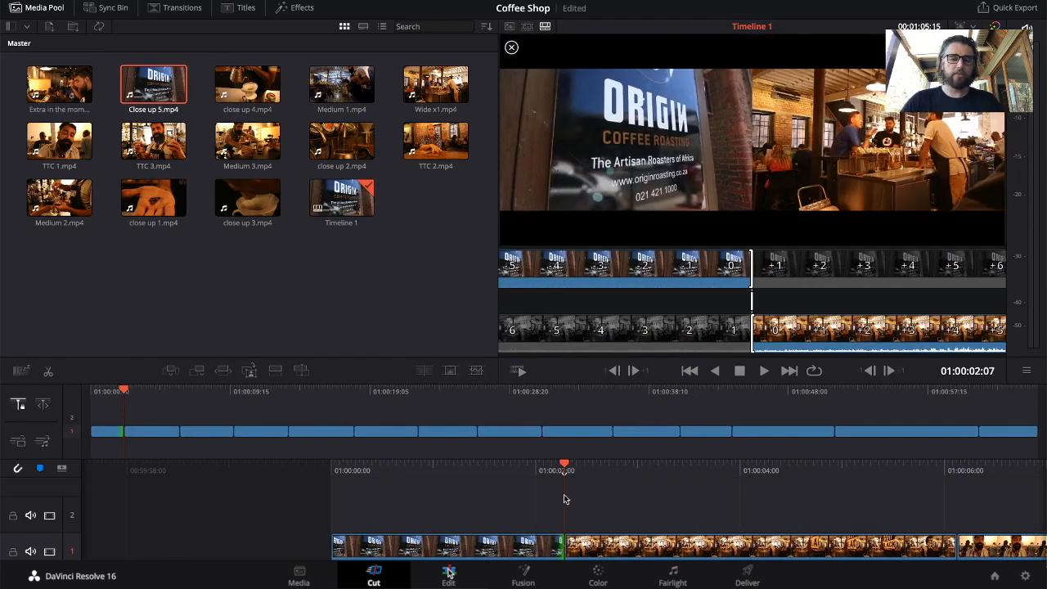
- Play into the wide coffee bar clip and trim its end back to 01:00:04:21
key(space)
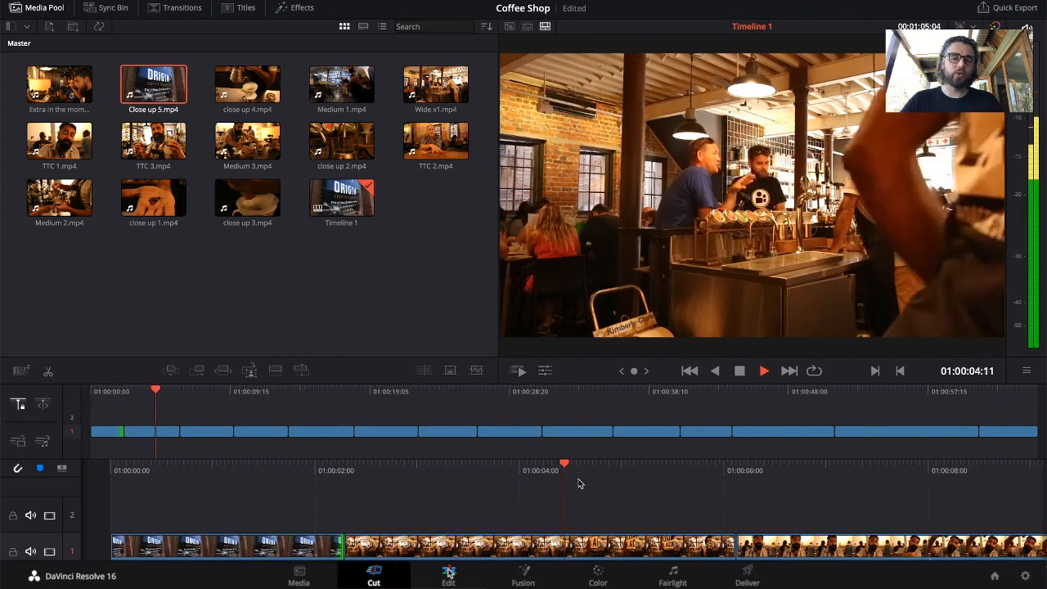
key(space)
click(574, 553)
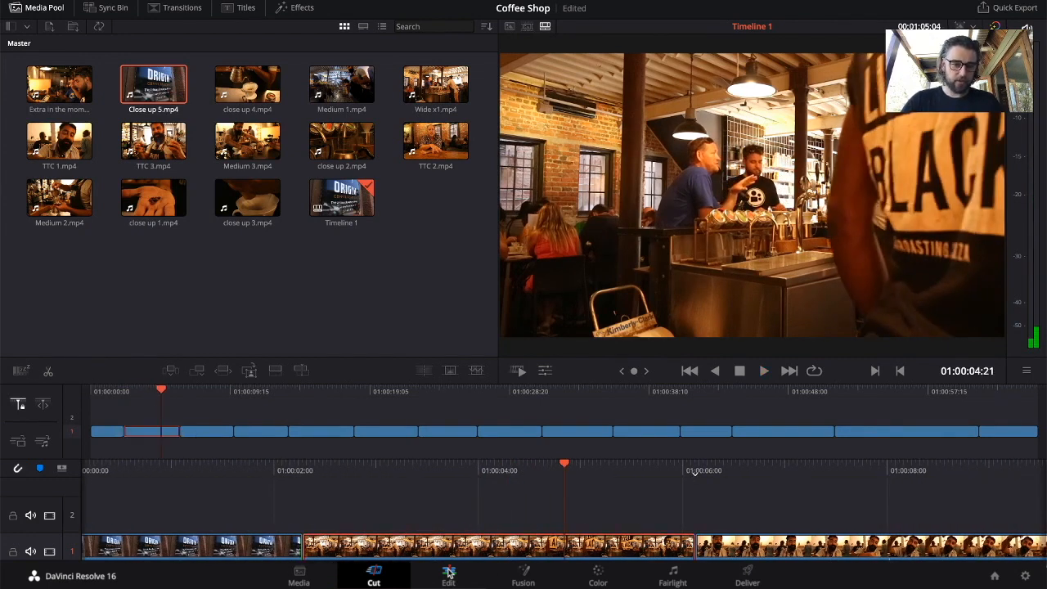
click(691, 550)
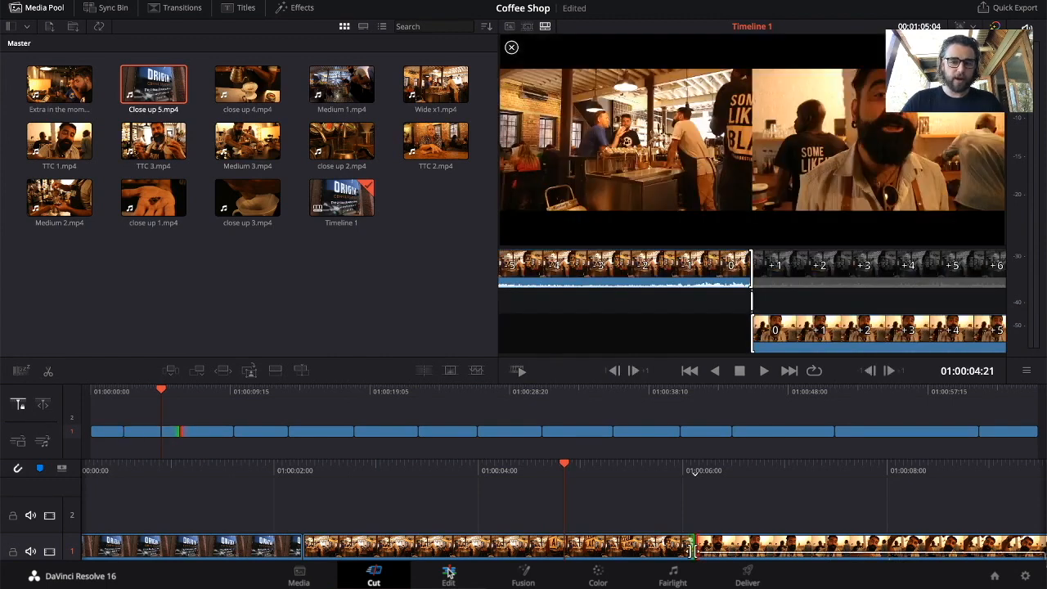
drag(678, 549, 563, 550)
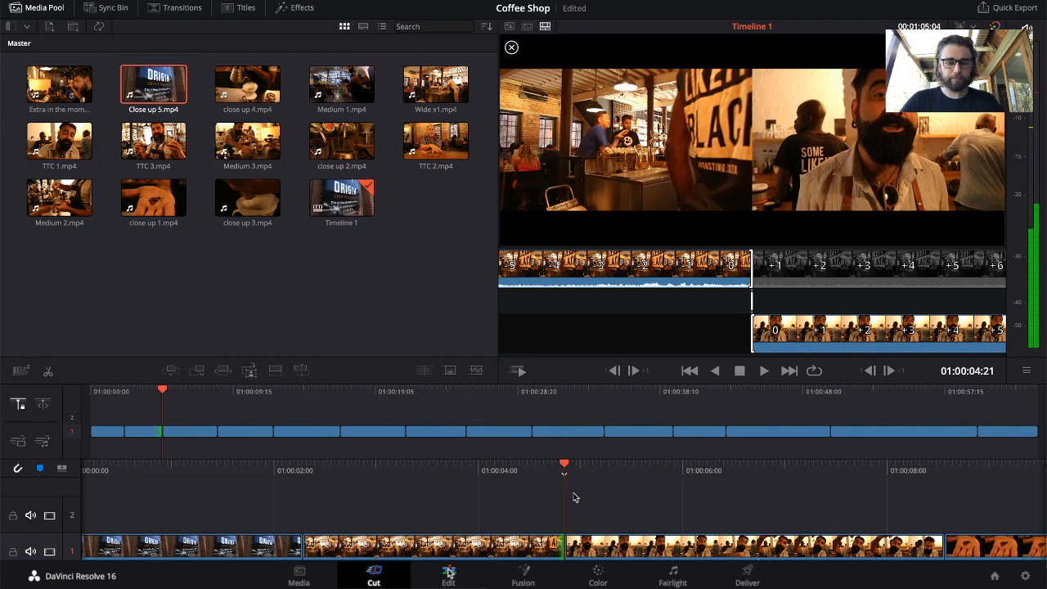
- Split the bearded man's talking-to-camera clip after the wide shot at 01:00:07:22 and delete the piece after the cut
scroll(574, 497, right, 5)
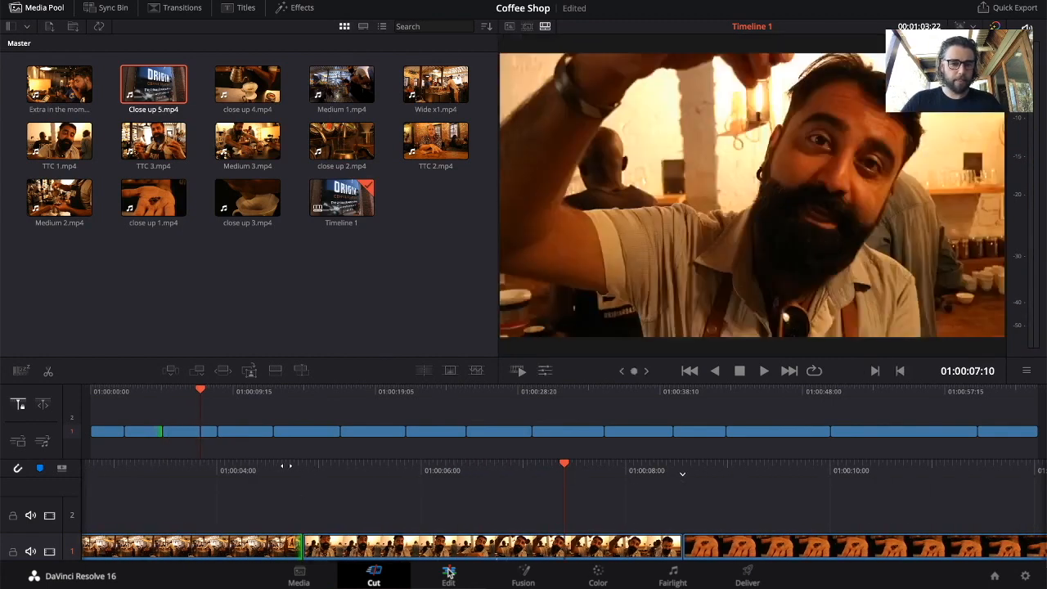
click(216, 393)
key(Up)
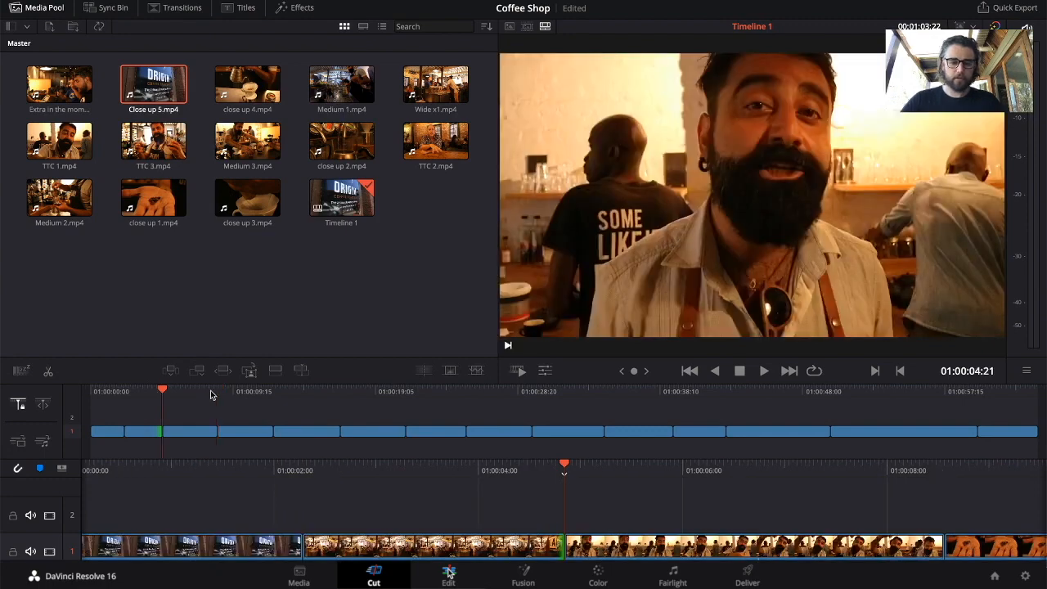
key(space)
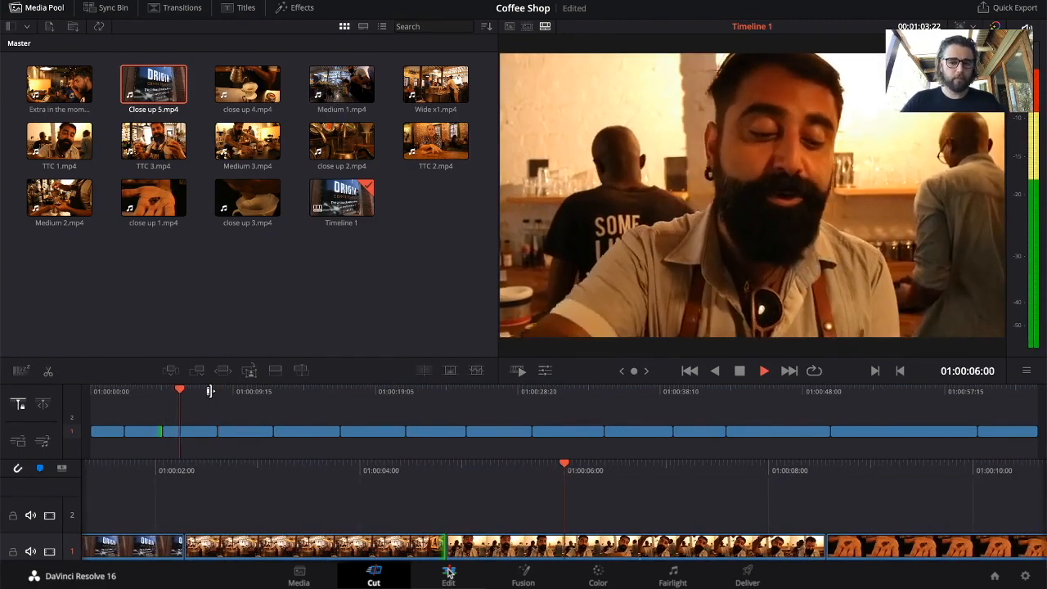
key(space)
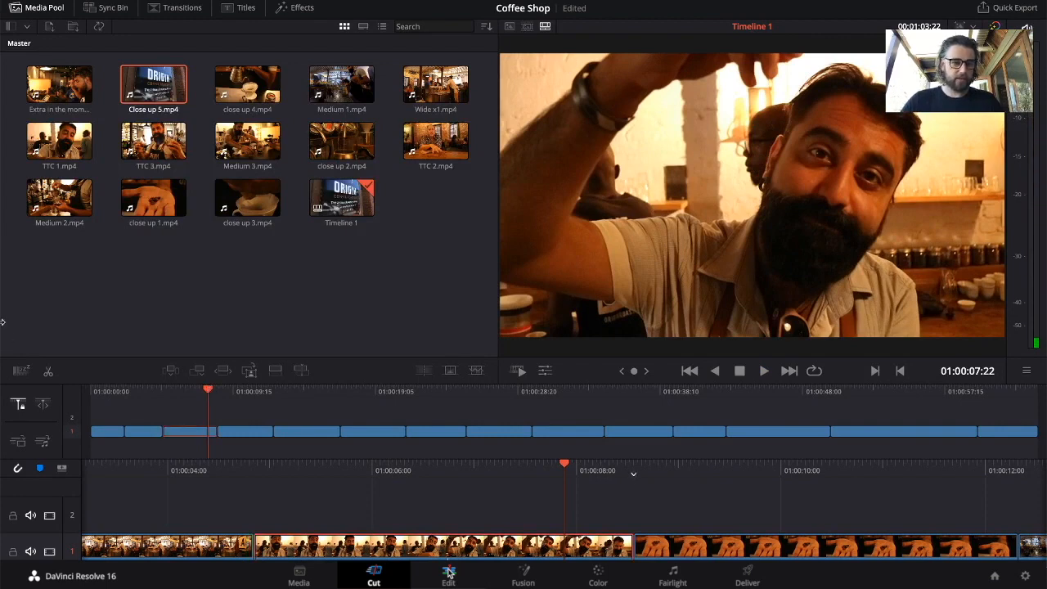
click(49, 373)
click(597, 550)
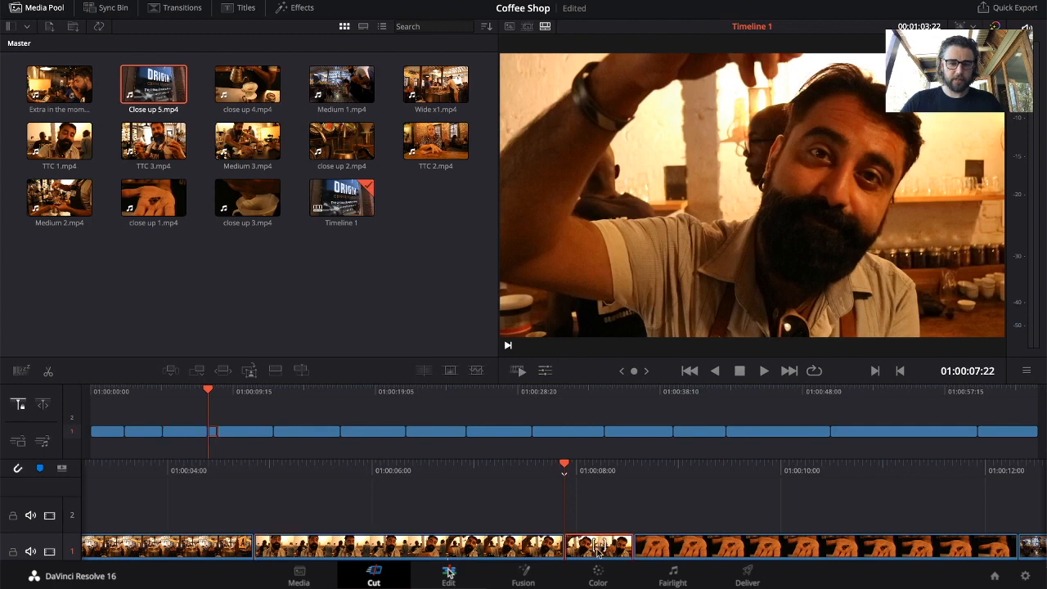
key(Delete)
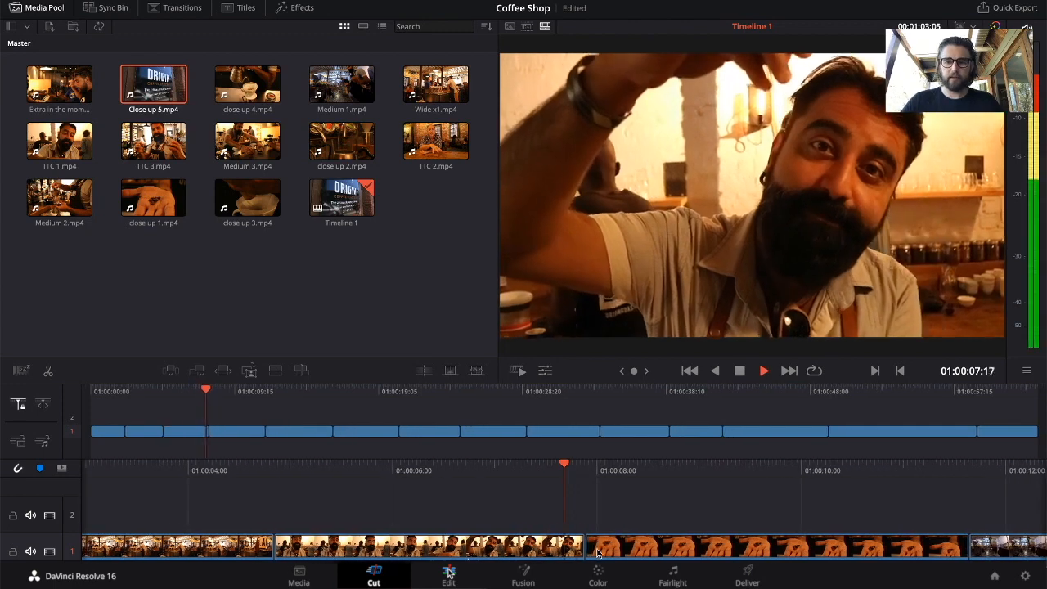
- Split the close up 1.mp4 clip of the hand with coffee beans at 01:00:08:14 and delete the piece before the cut
key(space)
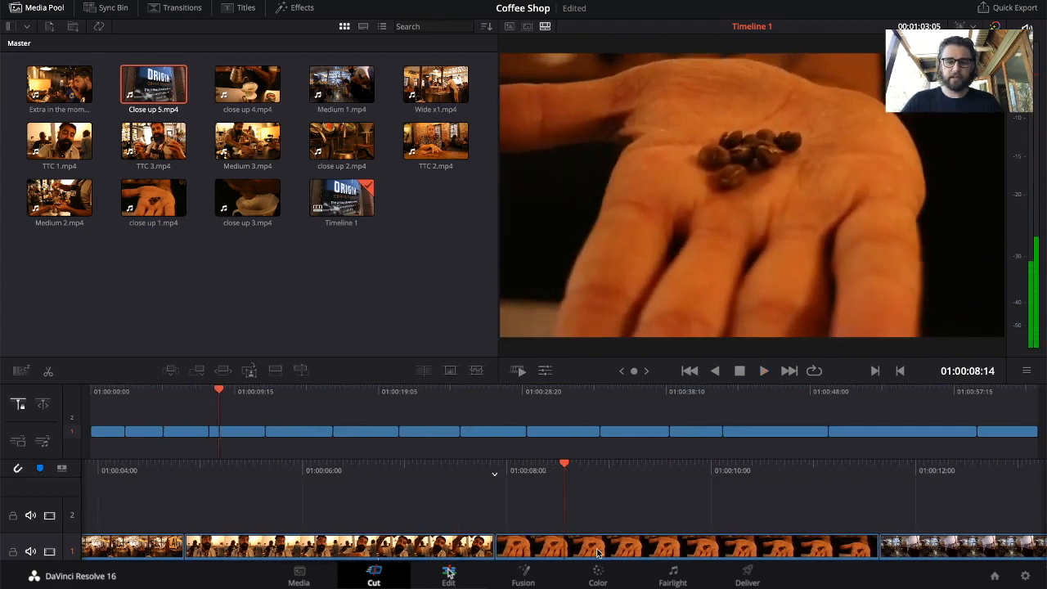
click(597, 550)
click(48, 372)
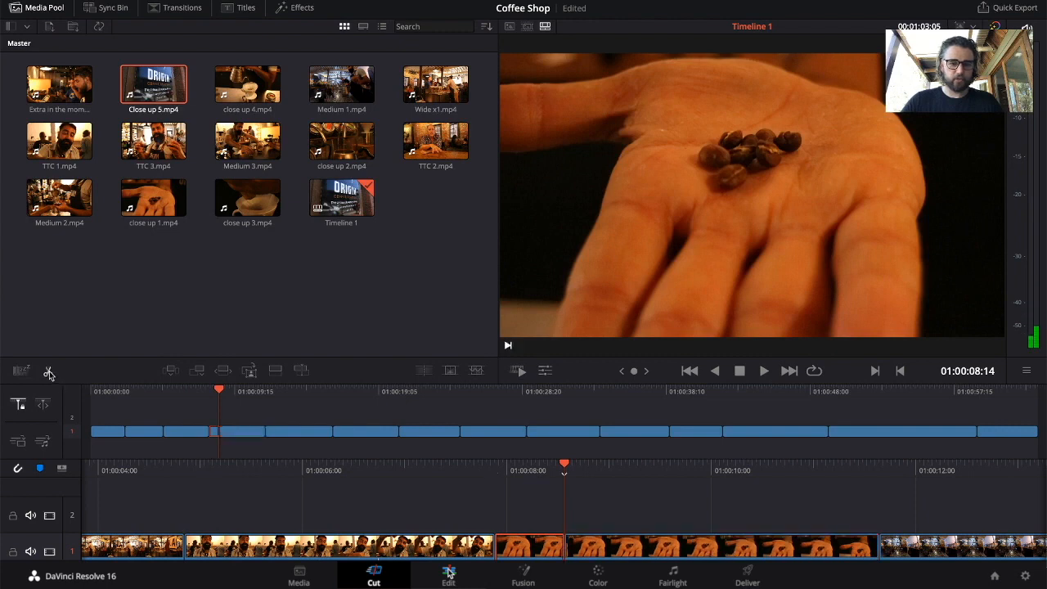
key(Delete)
- Split the close up 1.mp4 clip at 01:00:09:11 and delete the piece after the cut
key(space)
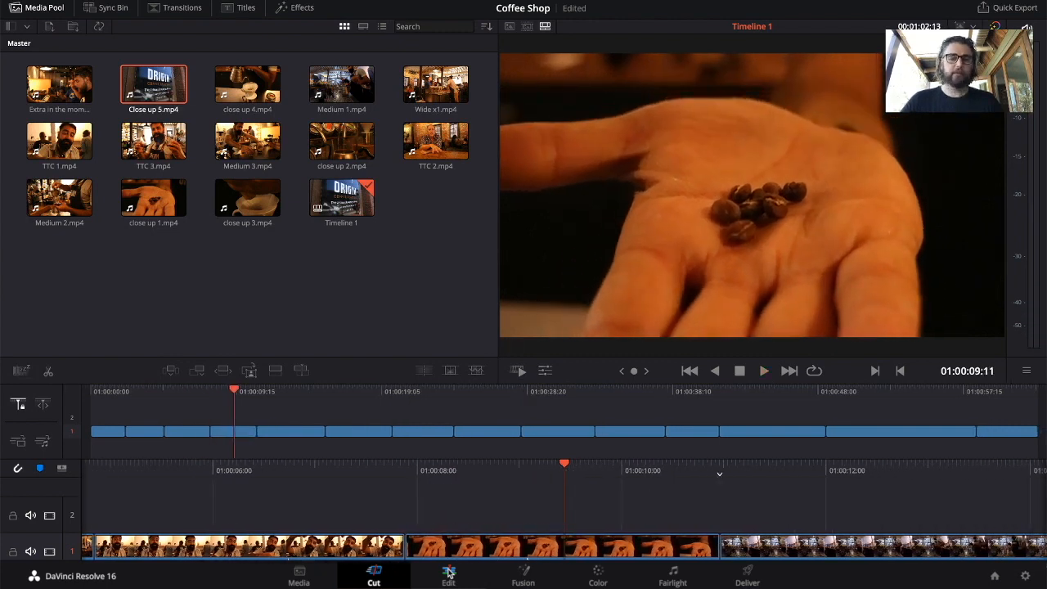
click(558, 550)
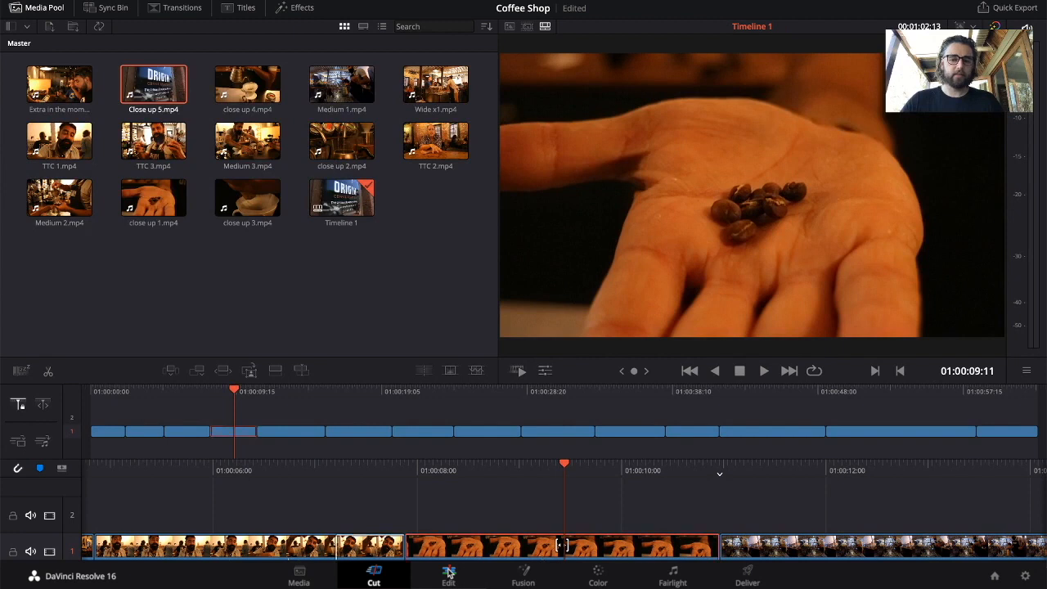
click(48, 370)
key(Delete)
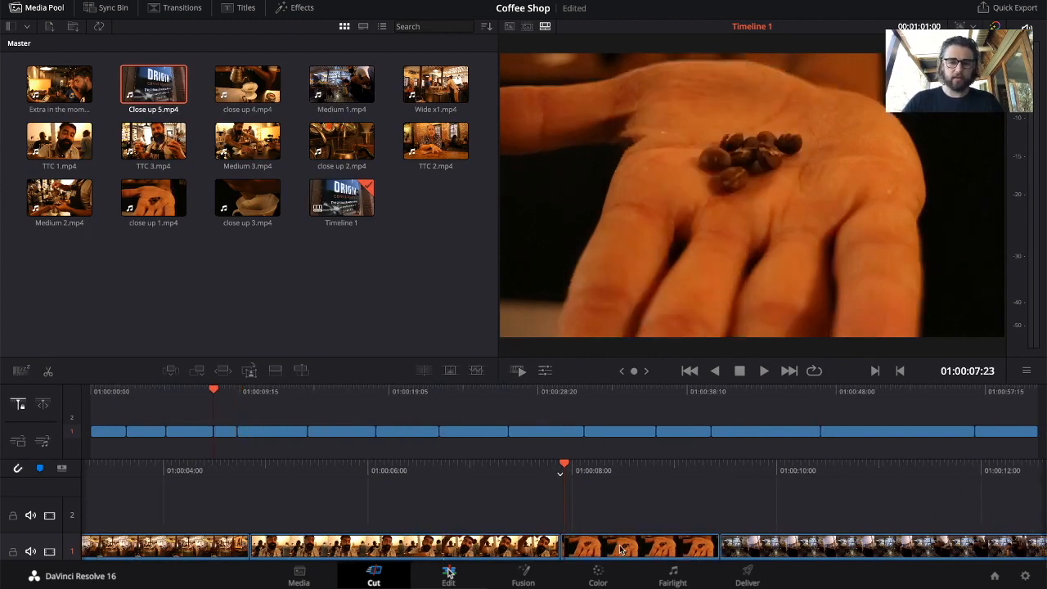
- Split the Medium 1.mp4 clip of the barista with the kettle at 01:00:11:04 and delete the piece before the cut
key(space)
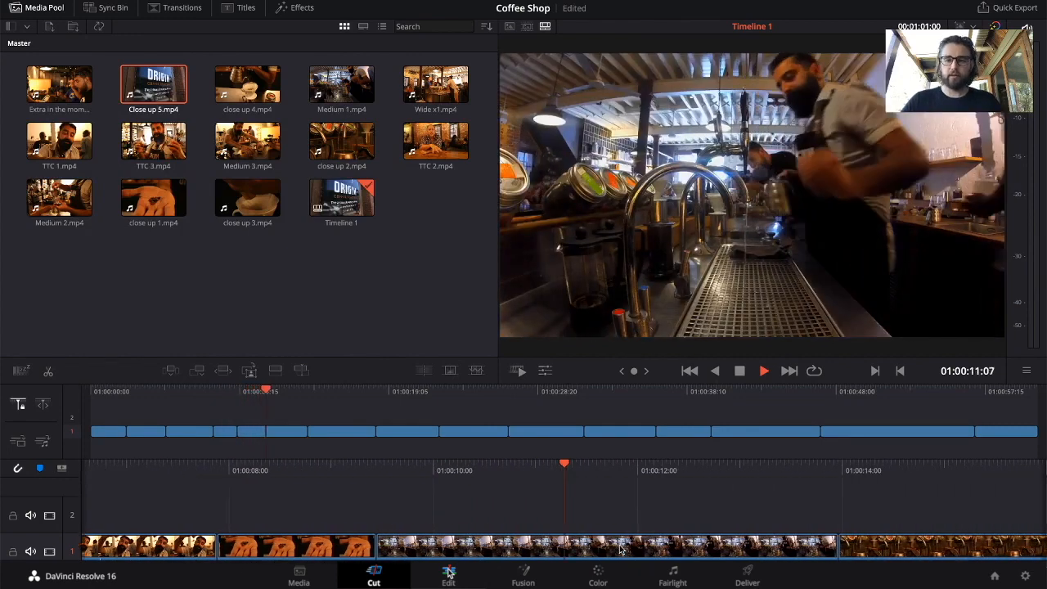
key(space)
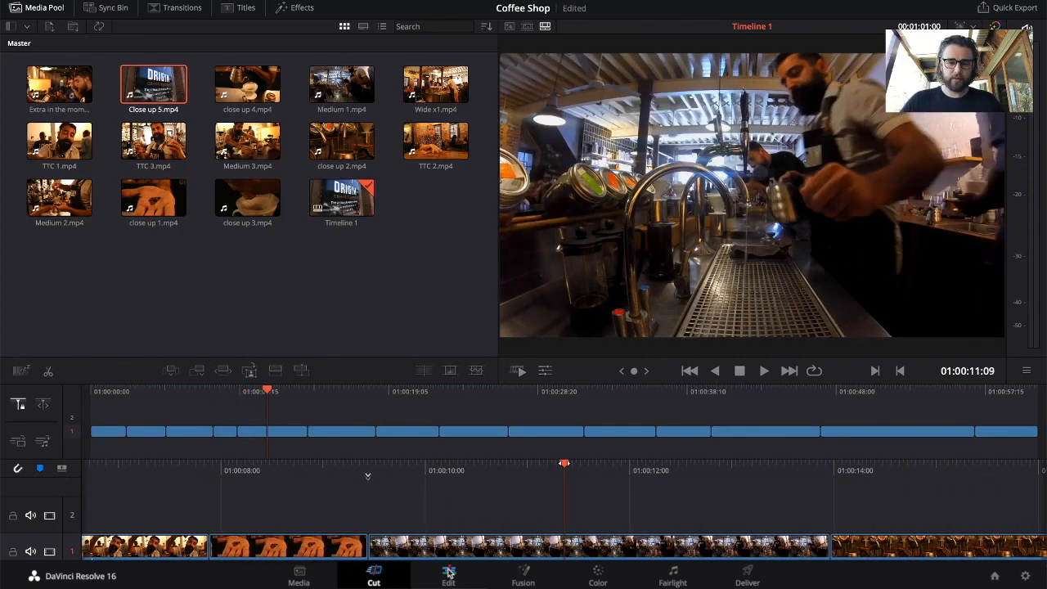
drag(559, 466, 582, 471)
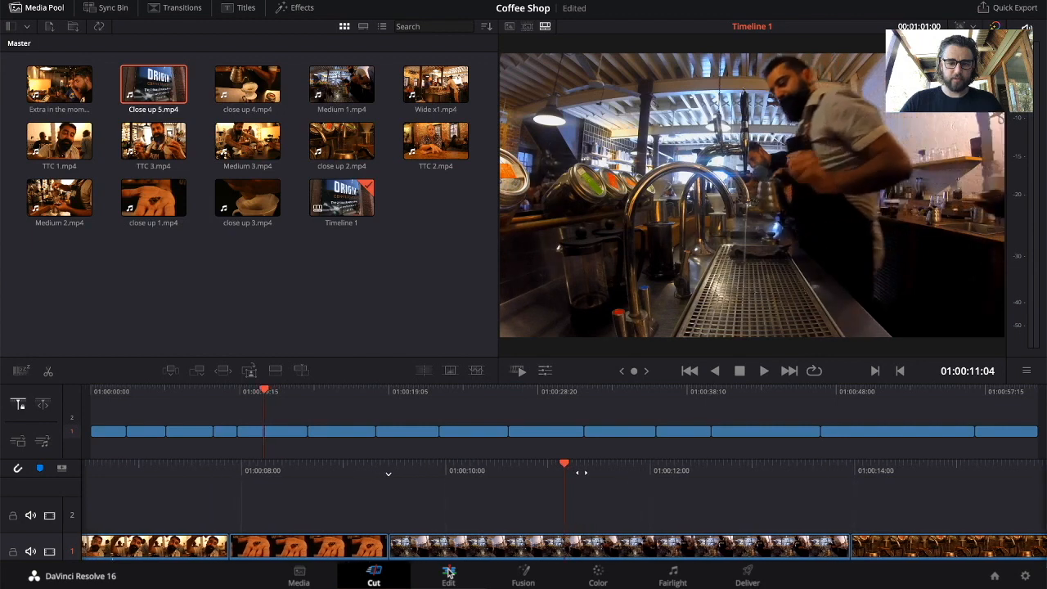
click(562, 549)
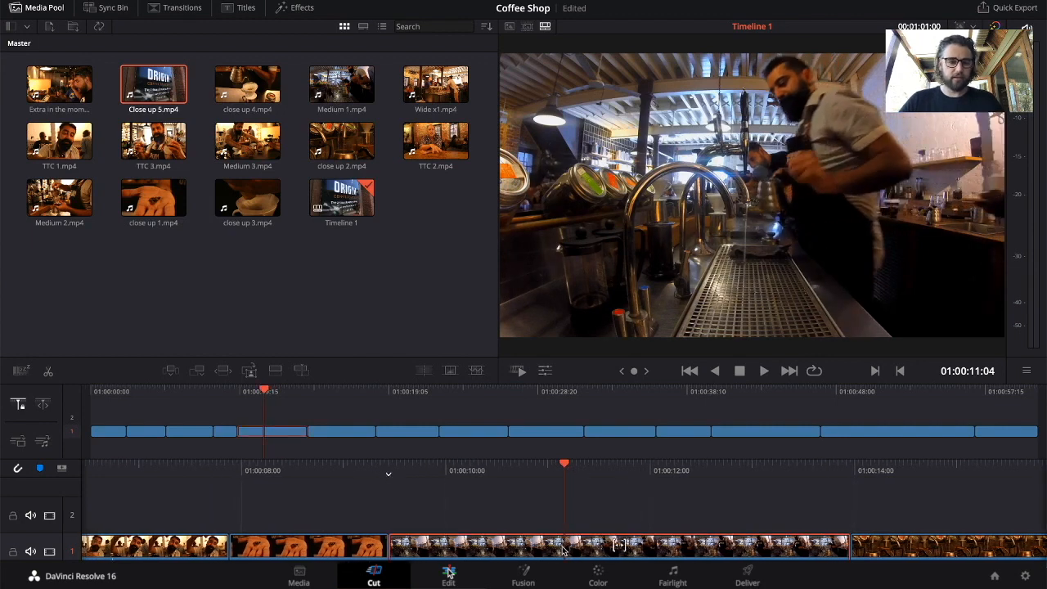
click(49, 371)
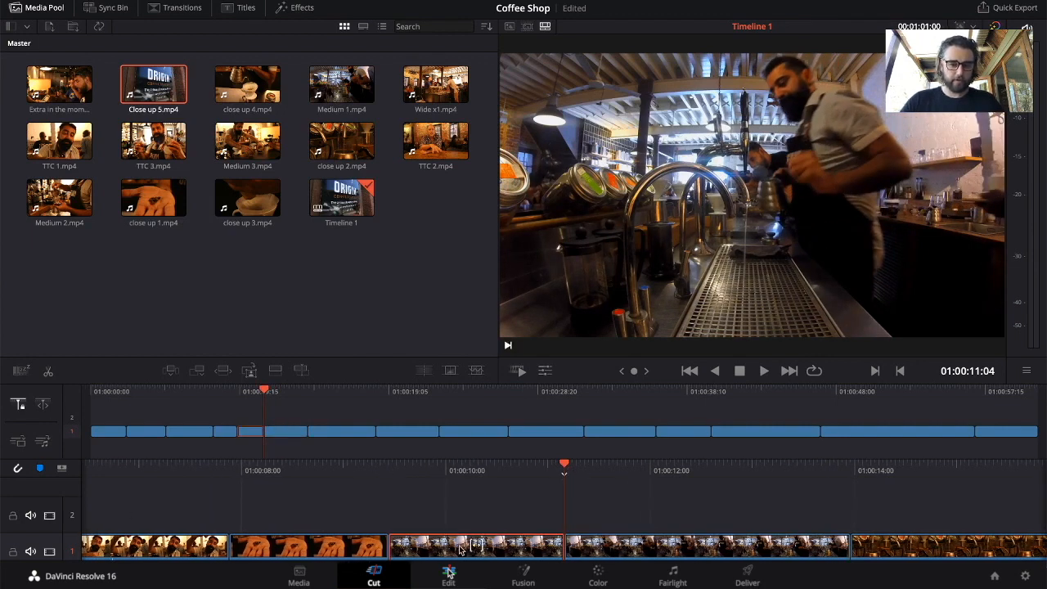
key(slash)
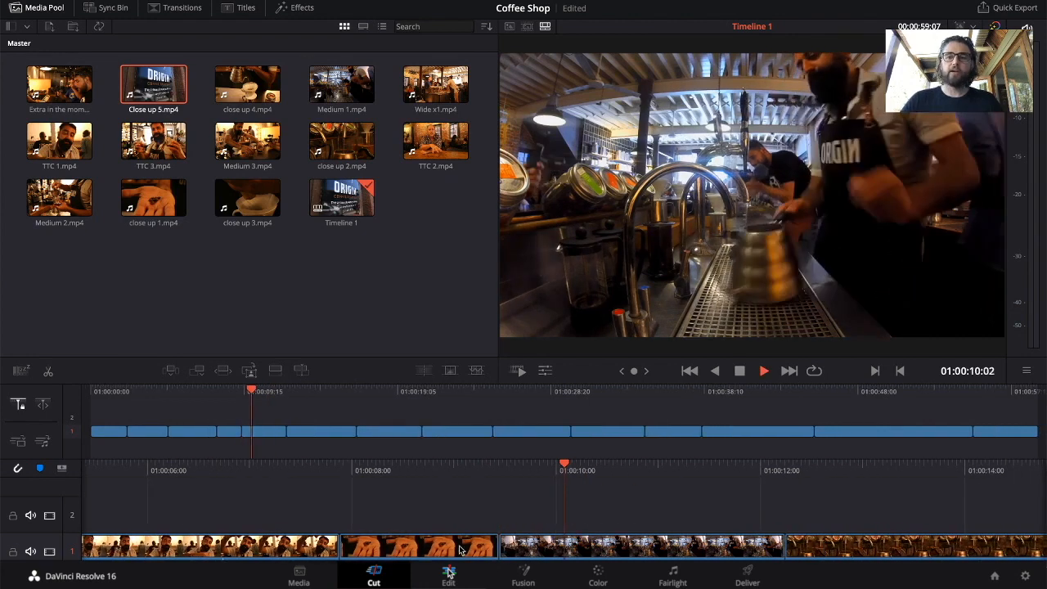
- Split the Medium 1.mp4 clip at 01:00:11:01 and delete the piece after the cut
key(space)
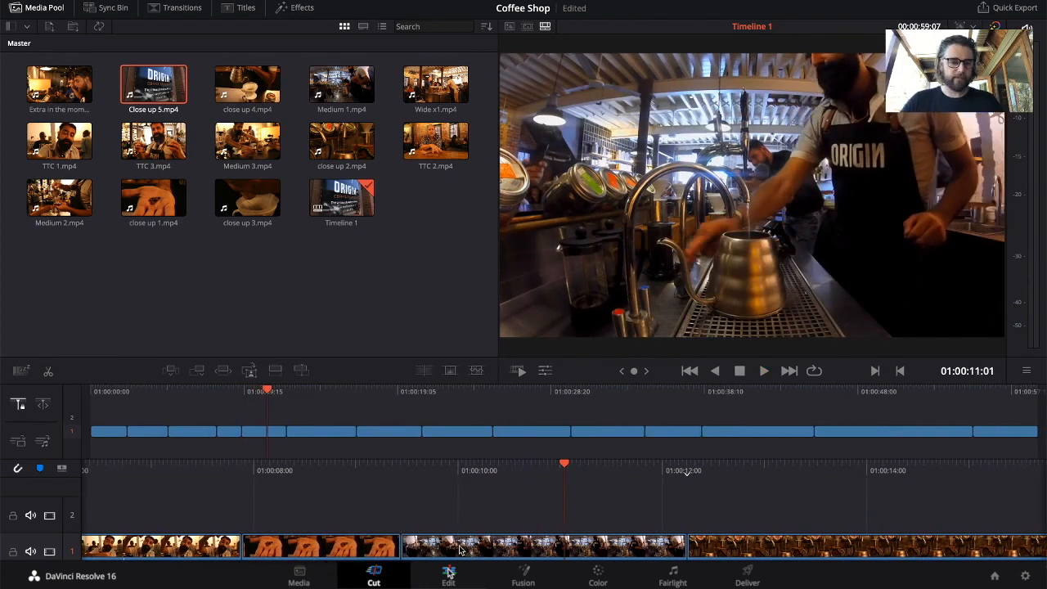
click(571, 555)
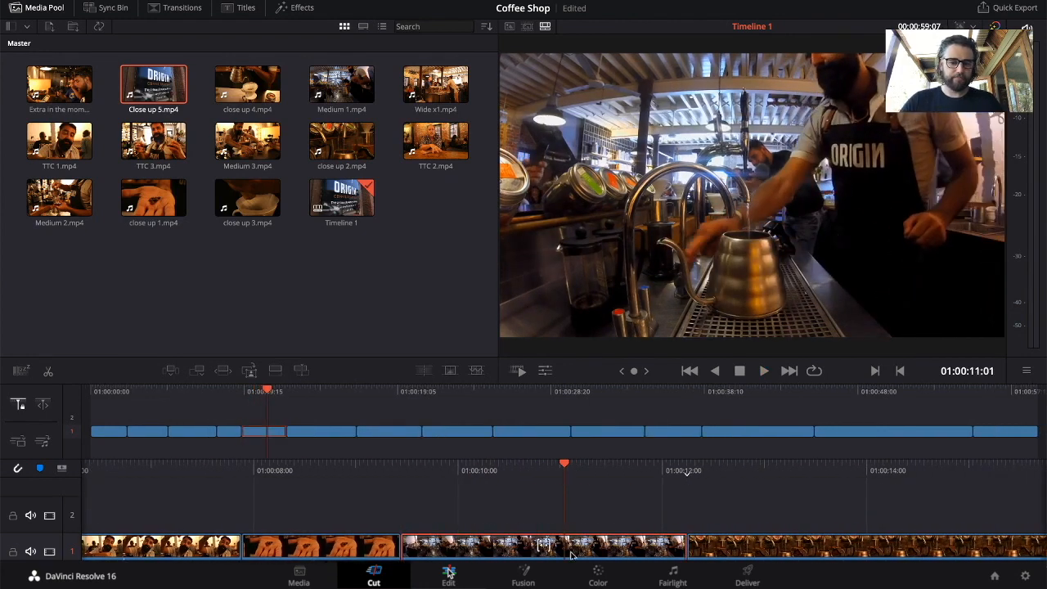
click(48, 371)
key(Delete)
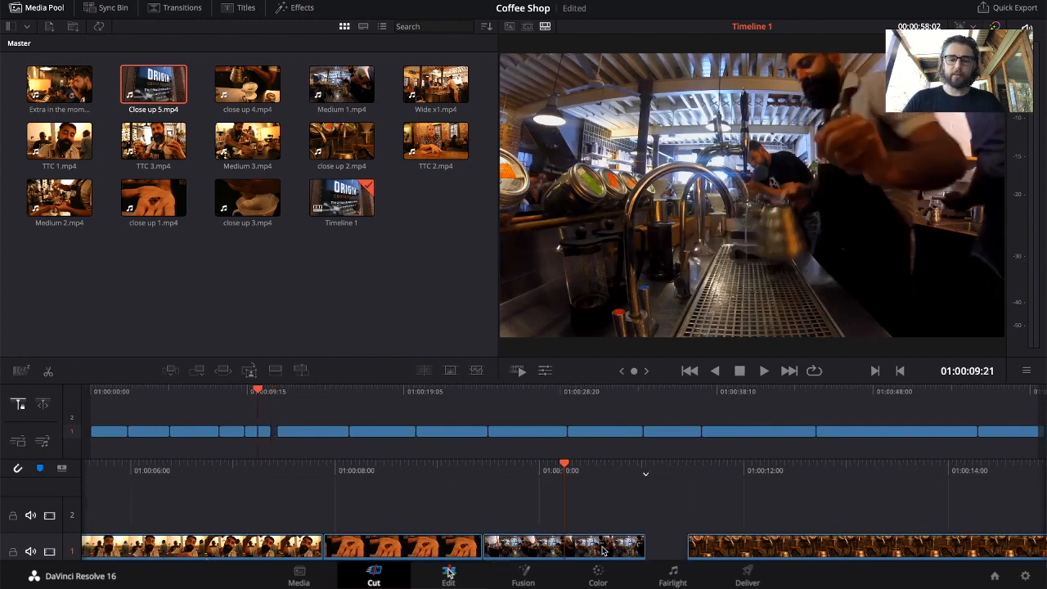
- Split the close up 2.mp4 clip of water filling the kettle at 01:00:12:11 and delete the piece before the cut
key(space)
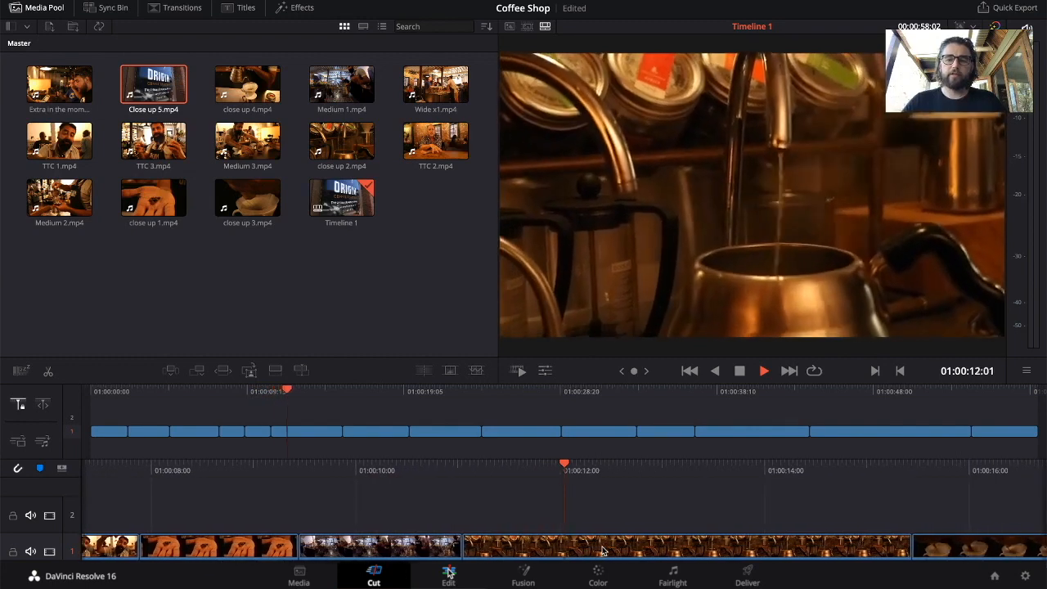
key(space)
click(603, 551)
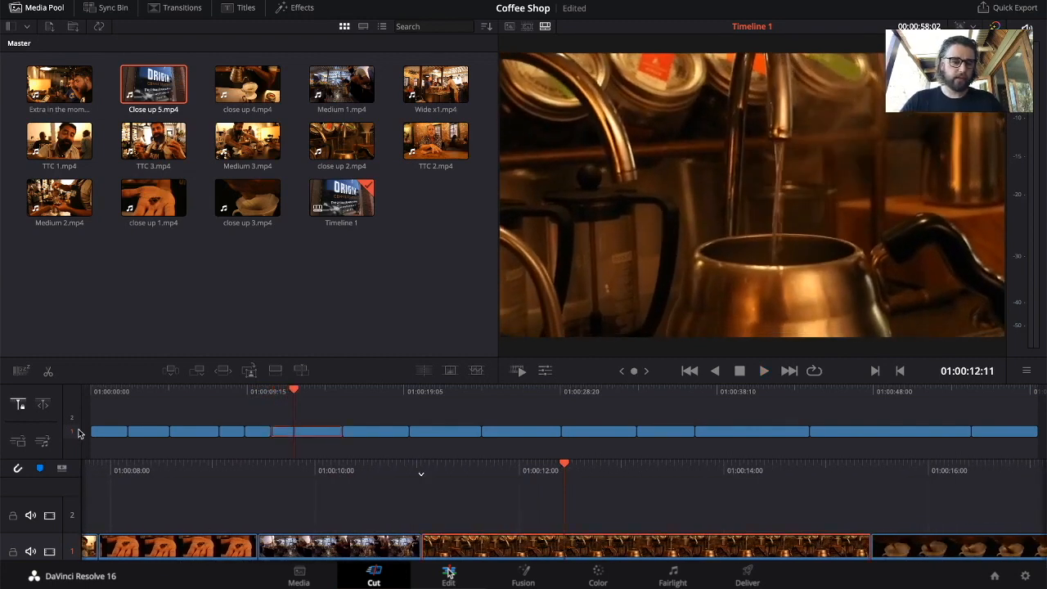
click(49, 373)
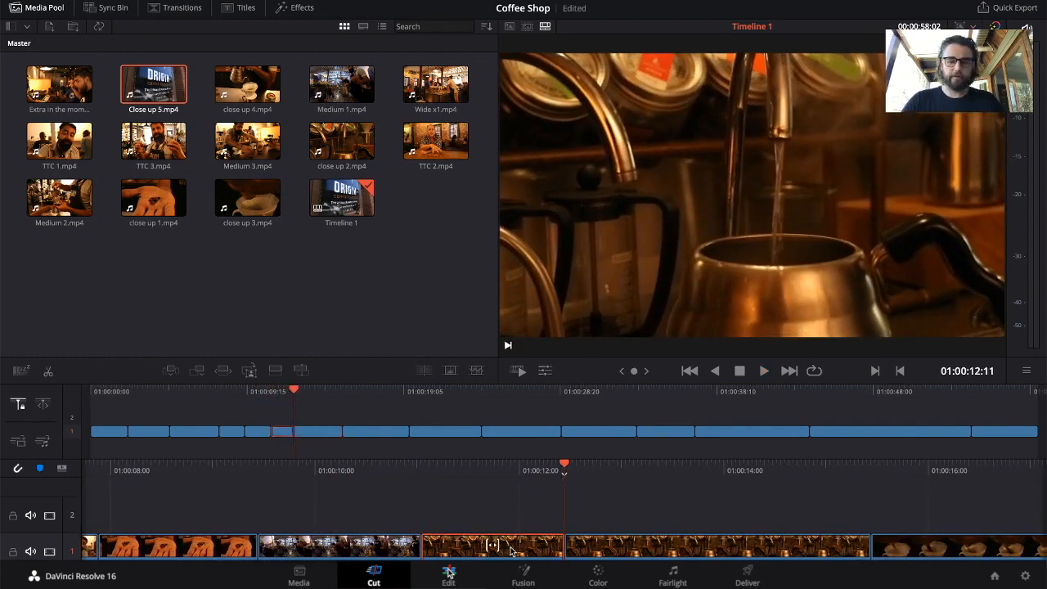
key(Delete)
- Split the close up 2.mp4 clip at 01:00:12:19 and delete the piece after the cut
key(space)
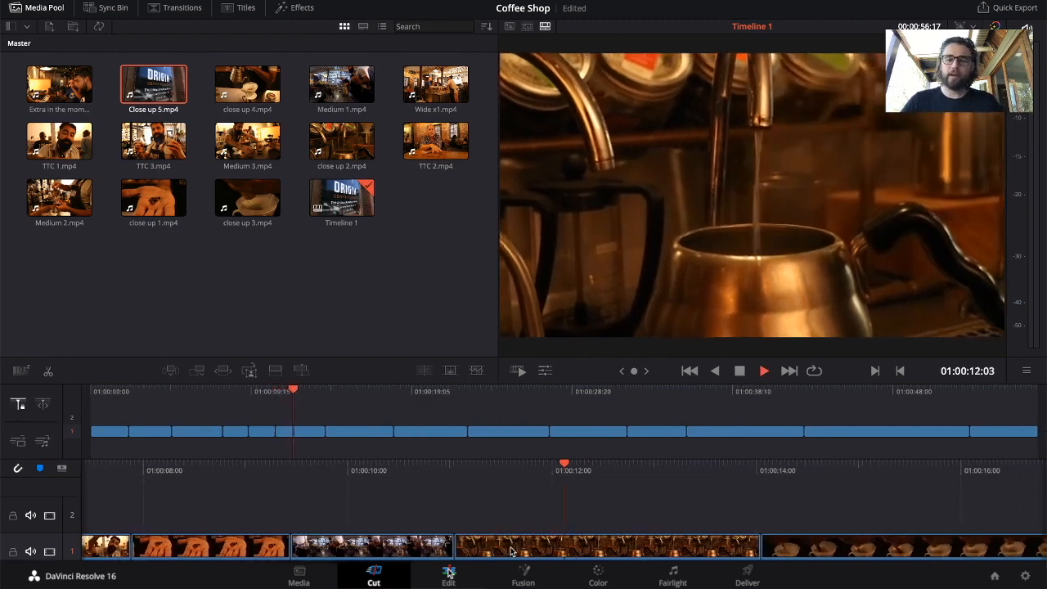
key(space)
click(576, 553)
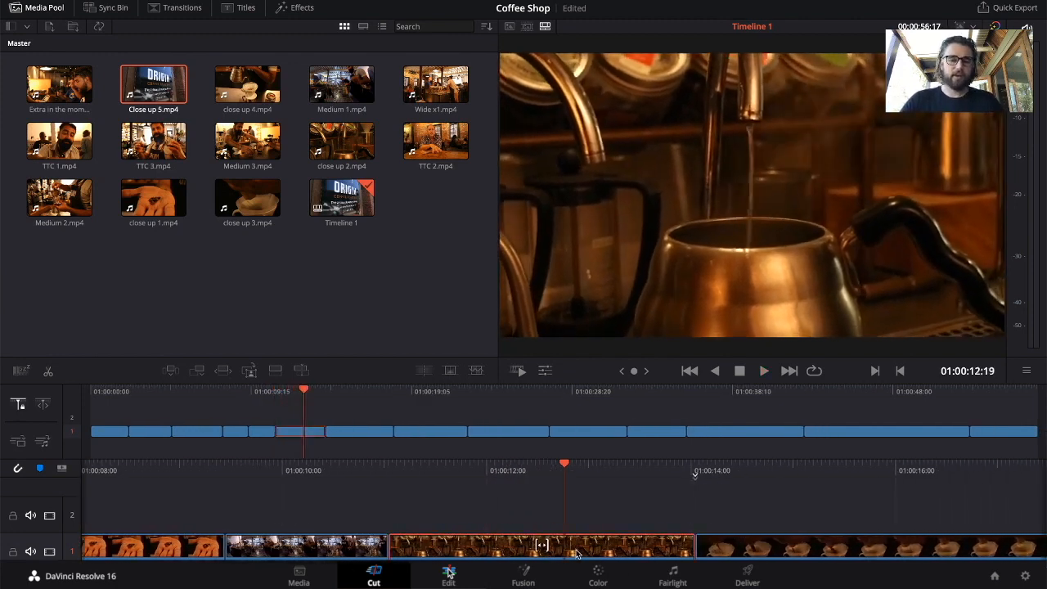
click(48, 373)
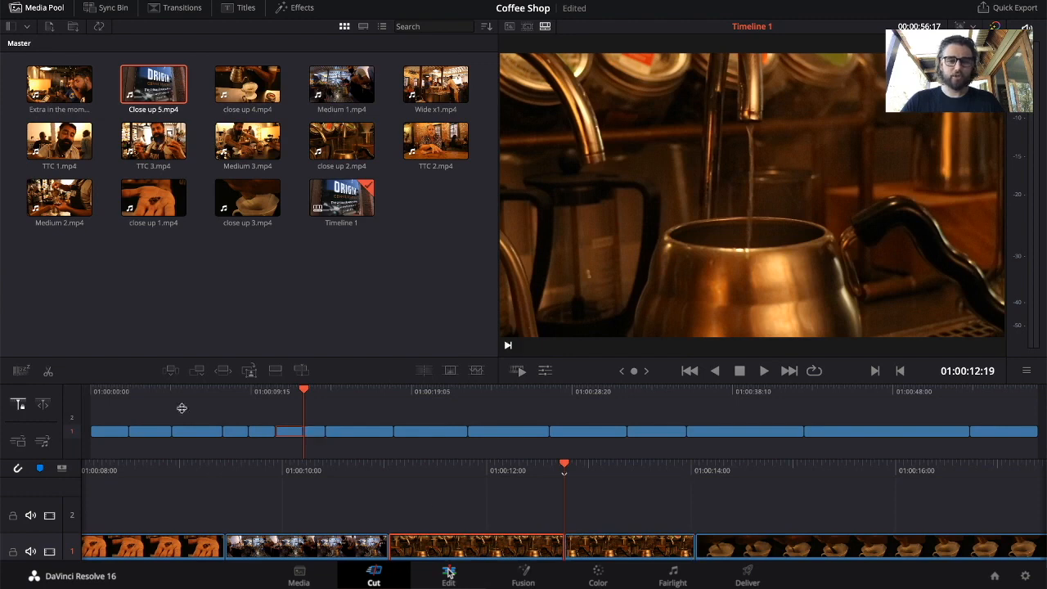
key(Delete)
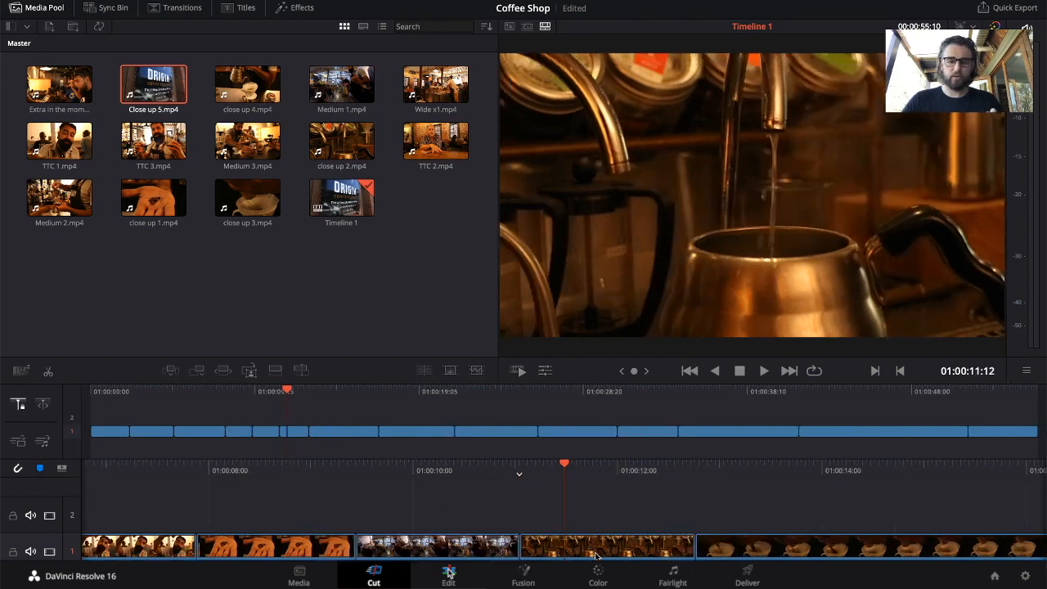
- Split the close up 3.mp4 clip of ground coffee falling into the filter at 01:00:13:20 and delete the piece before the cut
key(space)
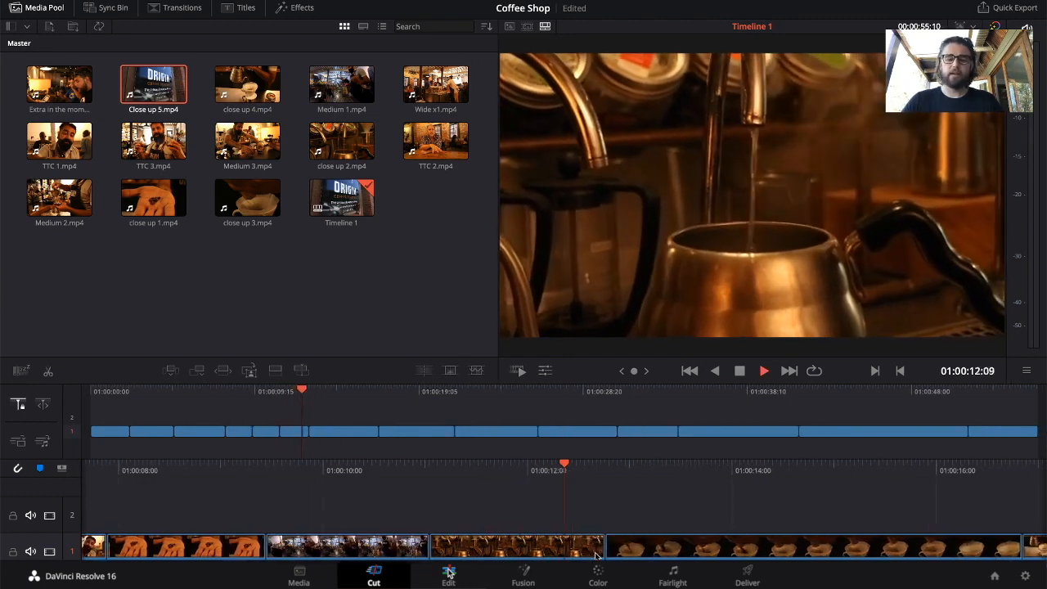
key(Up)
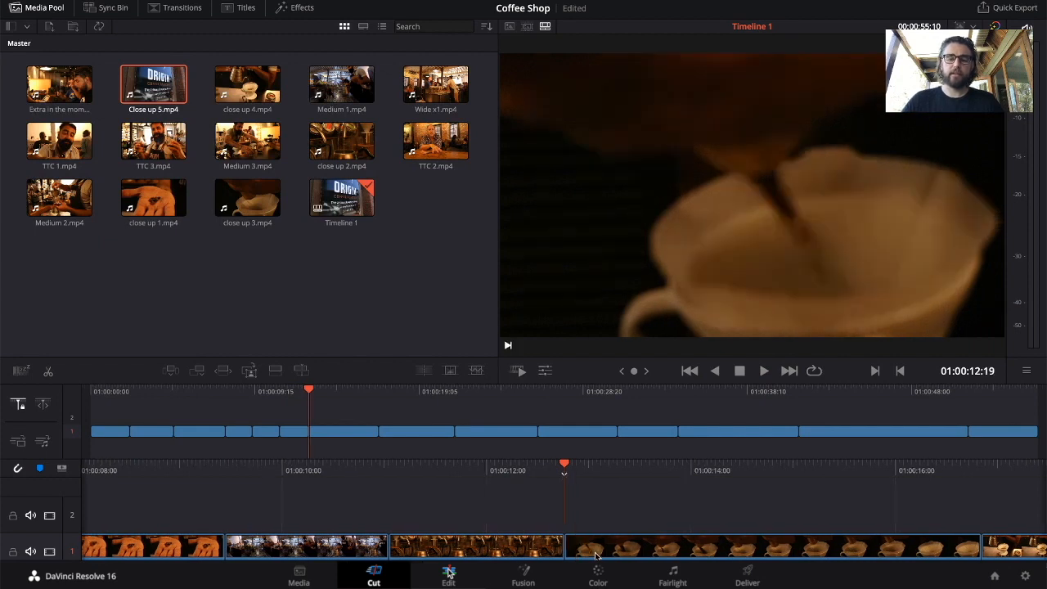
key(space)
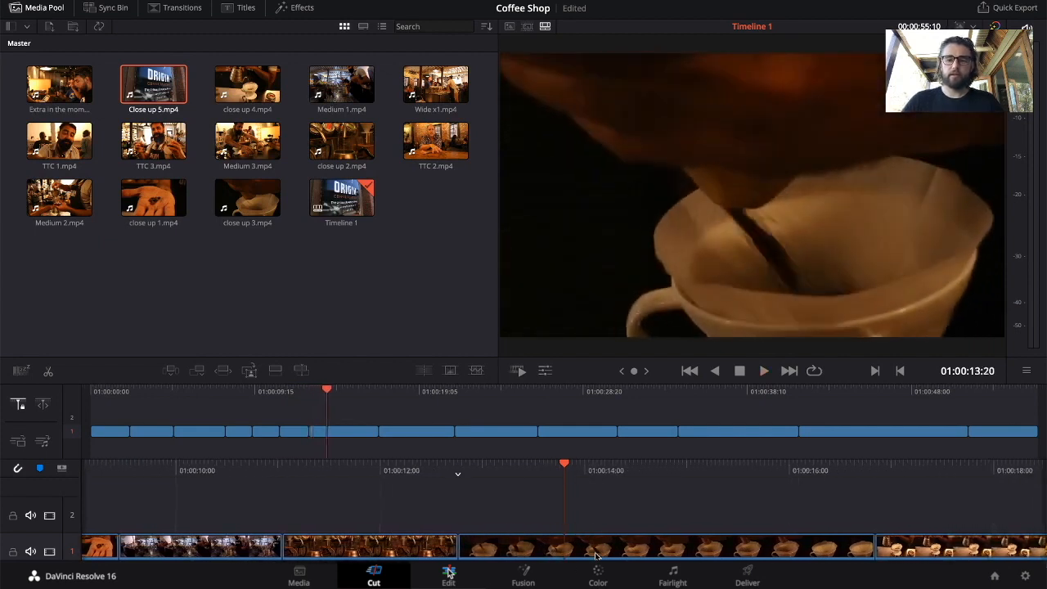
click(610, 555)
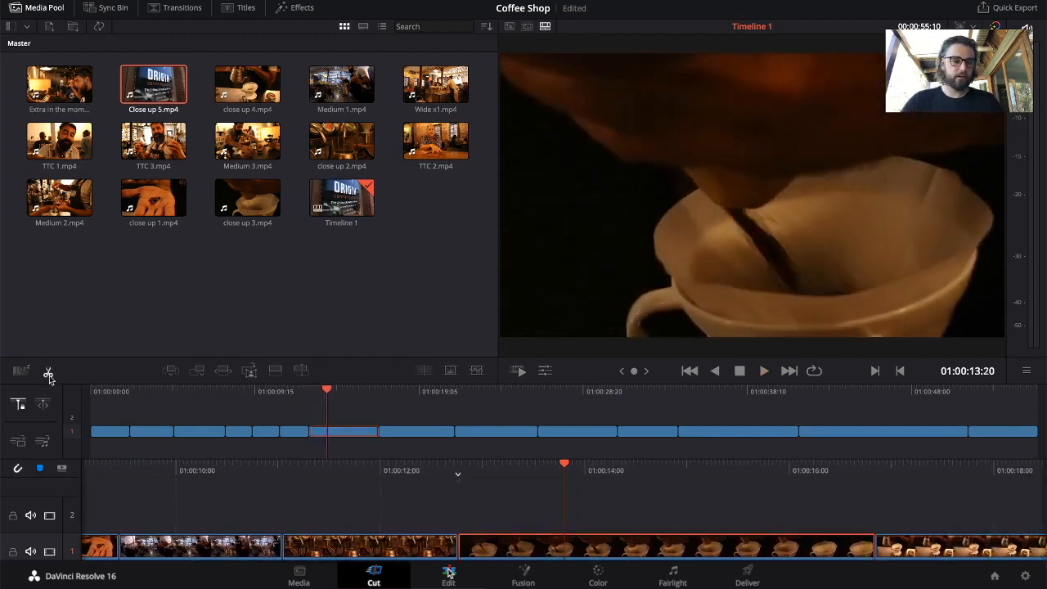
key(Delete)
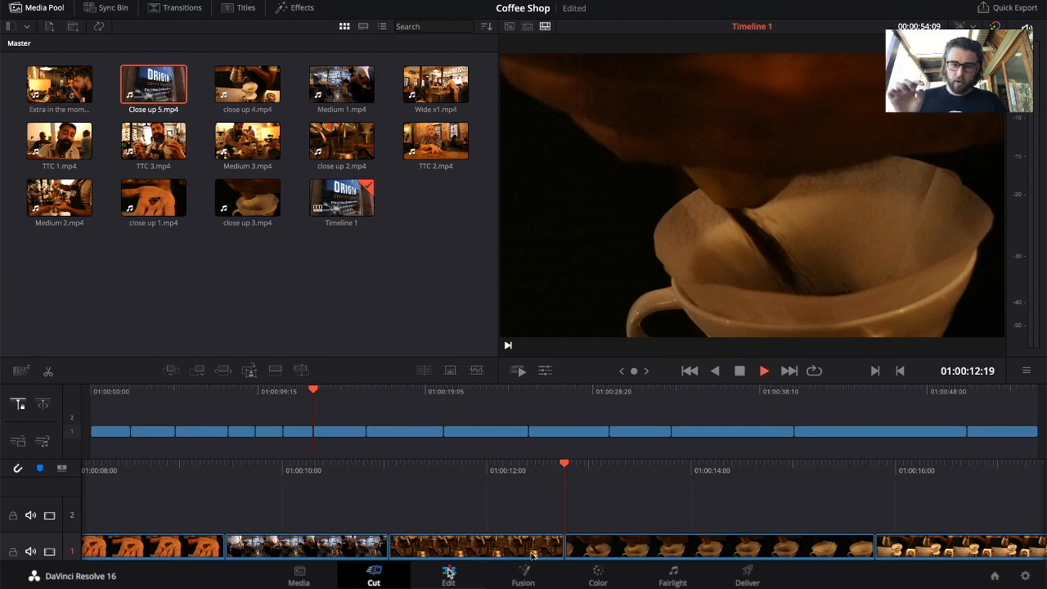
- Split the close up 3.mp4 clip at 01:00:14:12 and delete the piece after the cut
key(space)
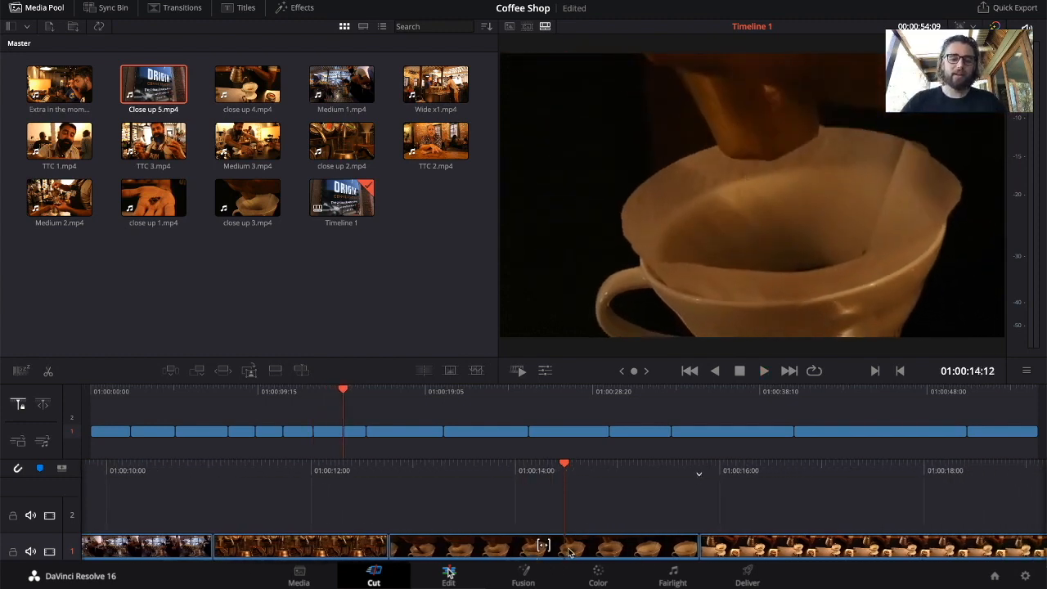
click(48, 370)
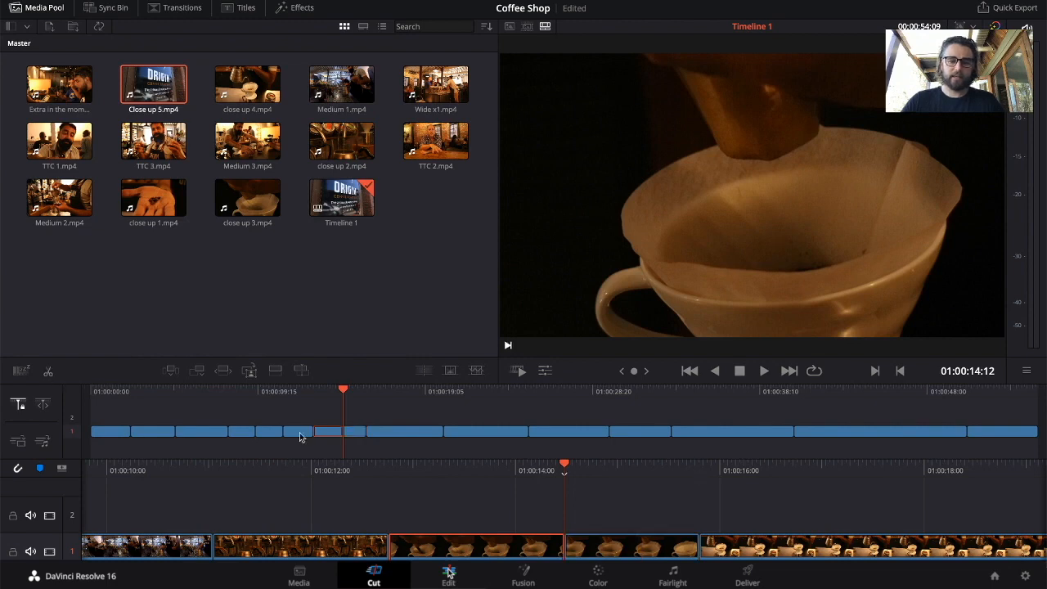
click(596, 551)
- Split the close up 4.mp4 clip of the kettle pouring over the filter at 01:00:17:12 and delete the piece after the cut
scroll(598, 552, right, 5)
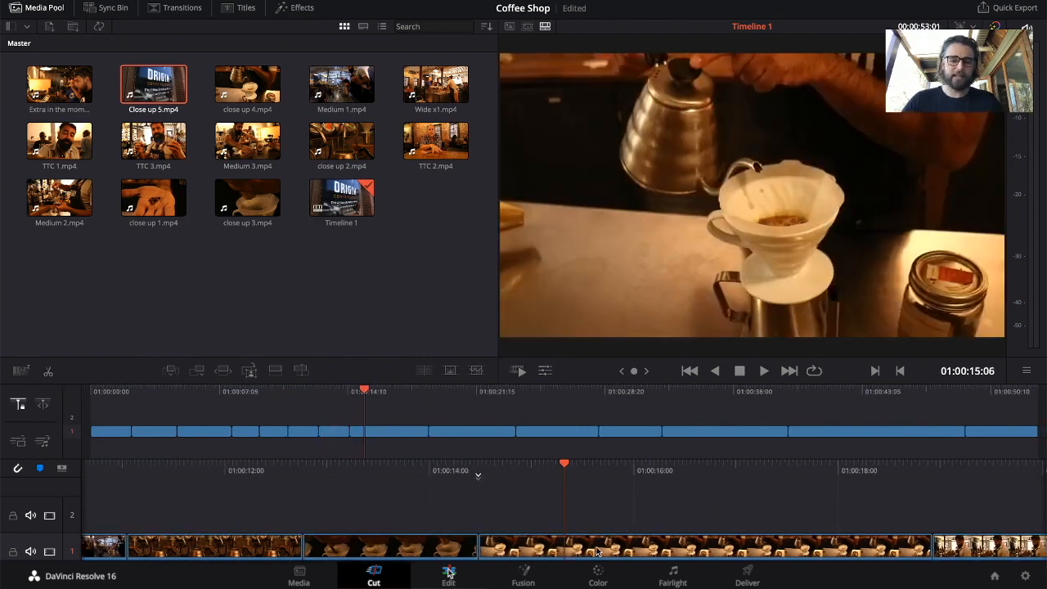
key(space)
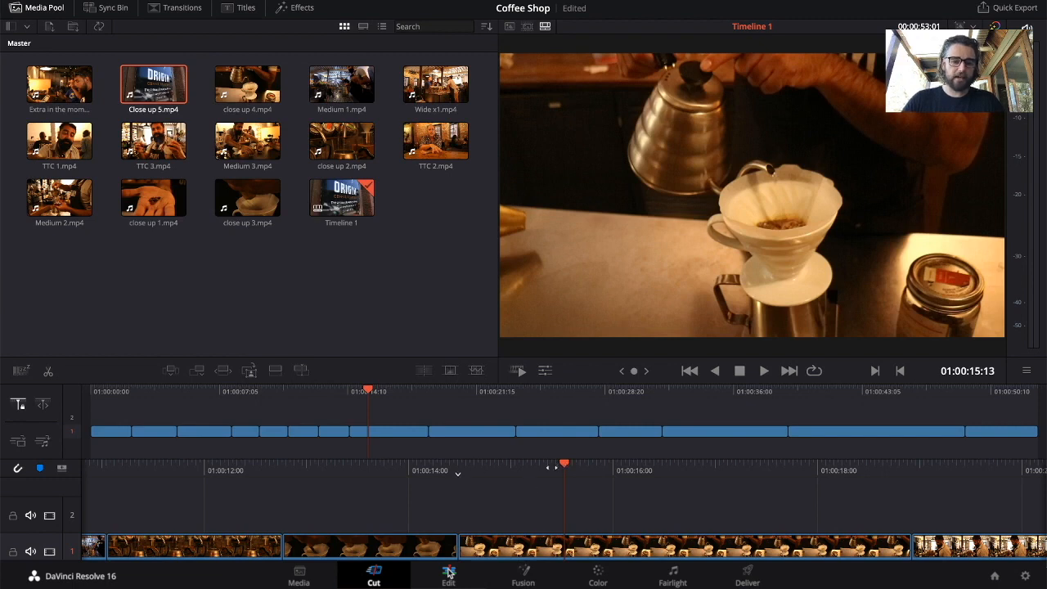
scroll(584, 487, left, 3)
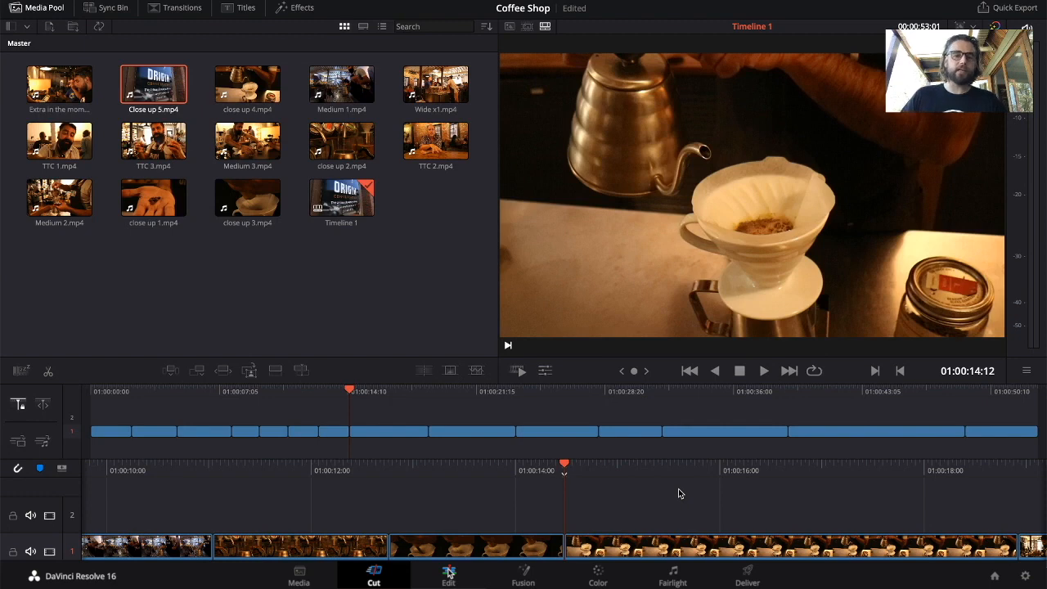
key(space)
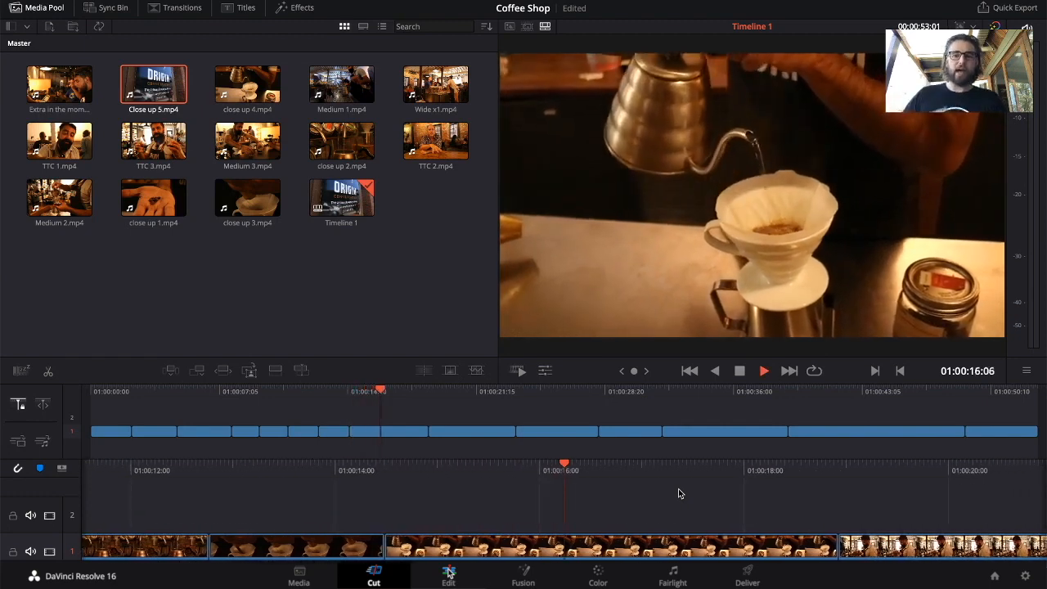
key(space)
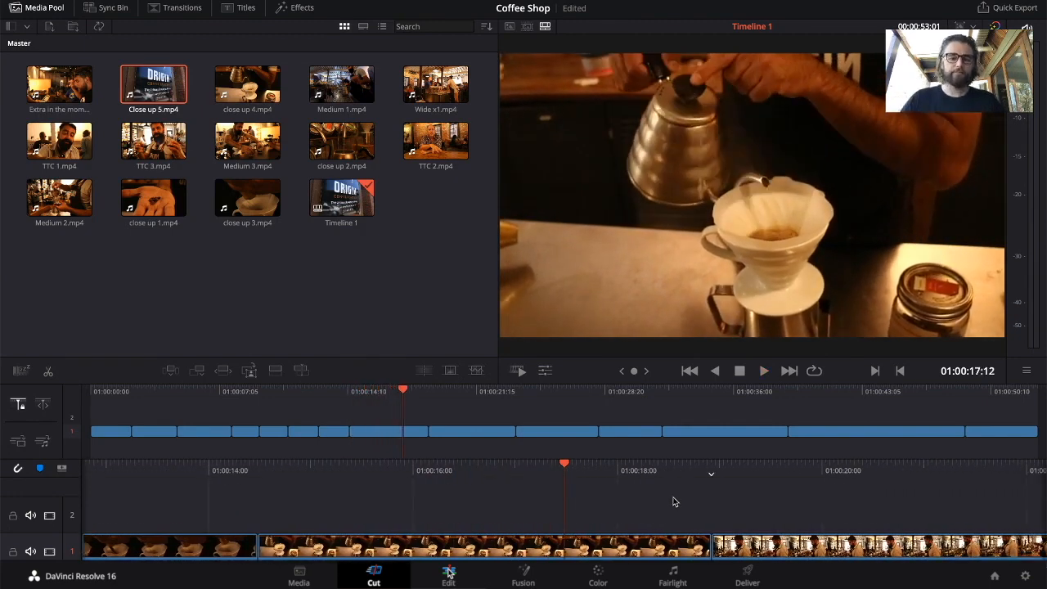
click(562, 557)
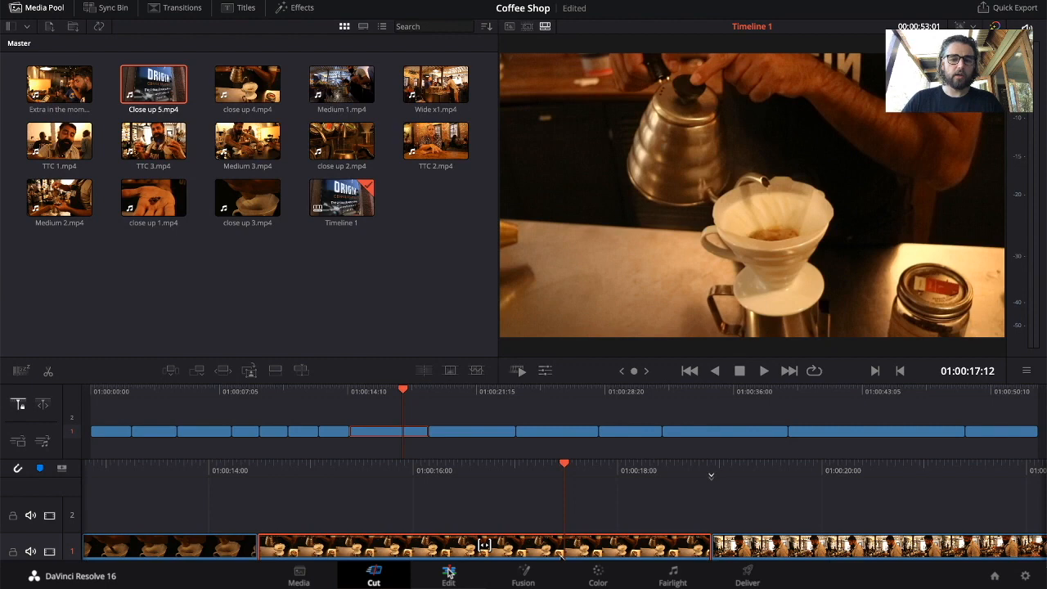
click(47, 373)
key(Delete)
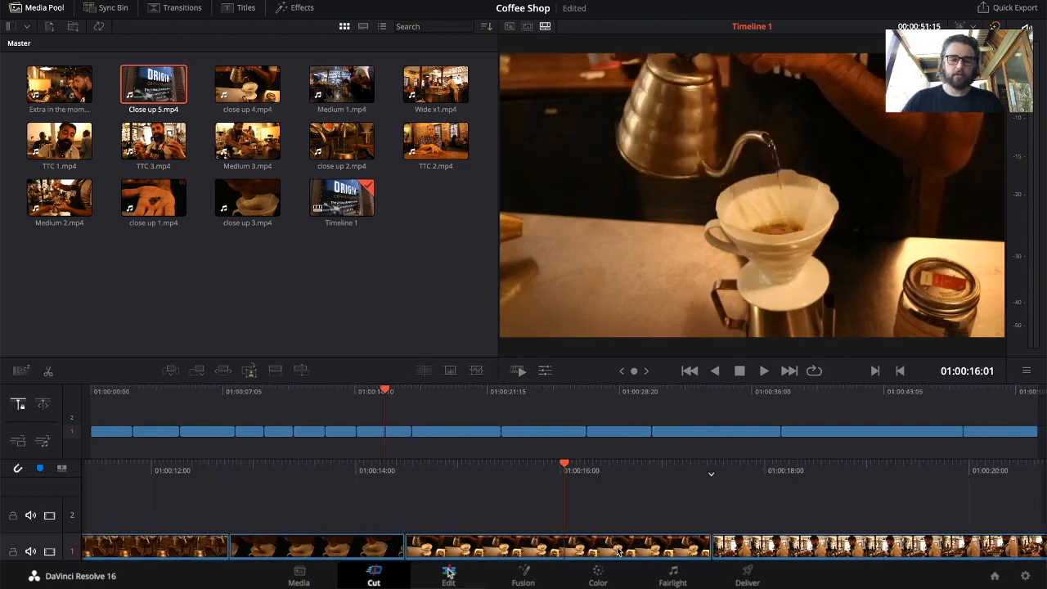
- Split the clip of the barista pouring coffee into a glass at 01:00:19:17 and delete the piece before the cut
key(Down)
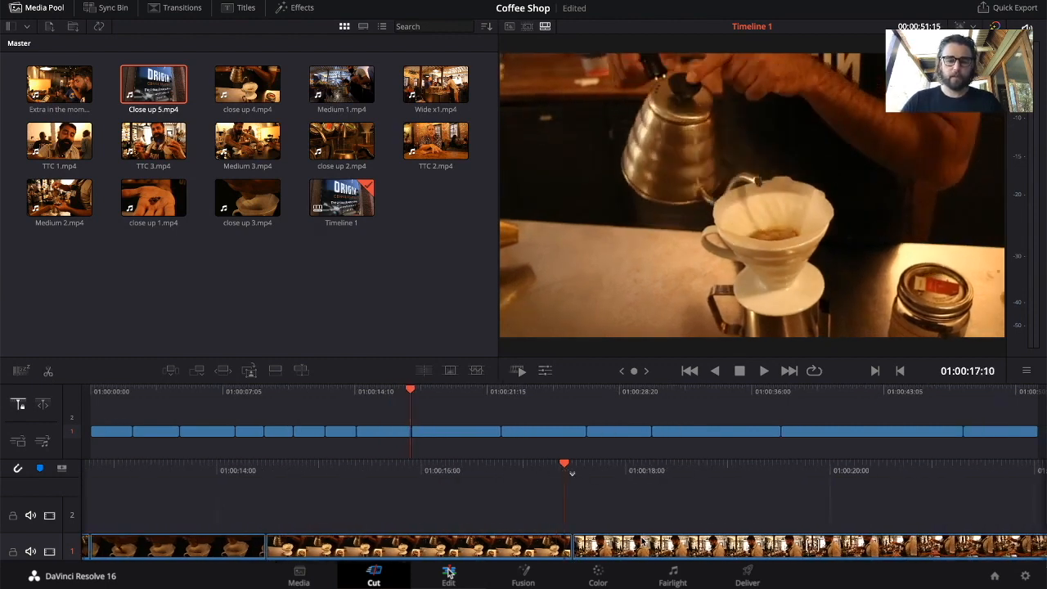
key(space)
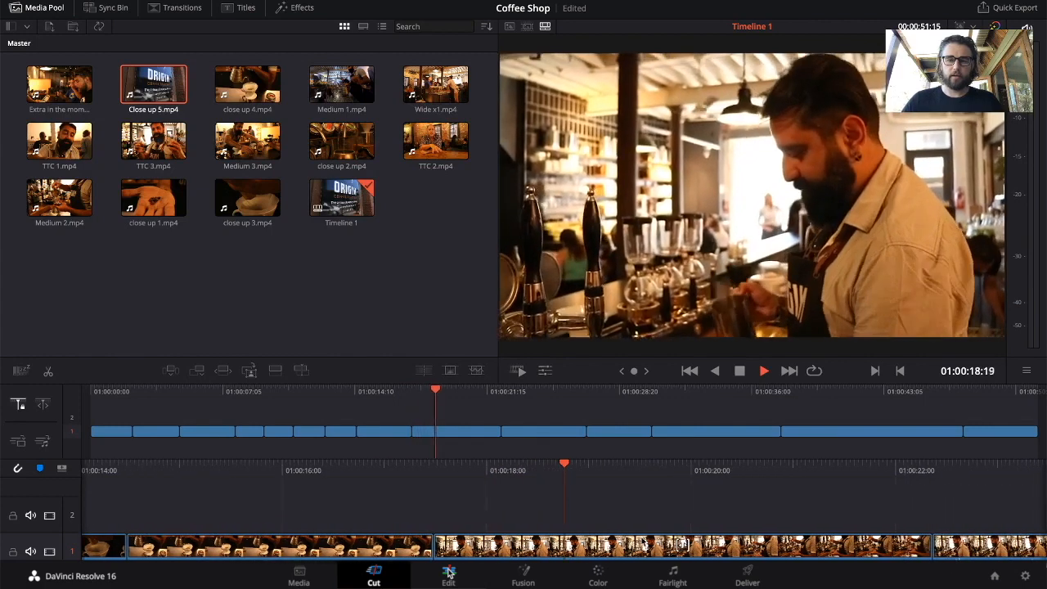
key(space)
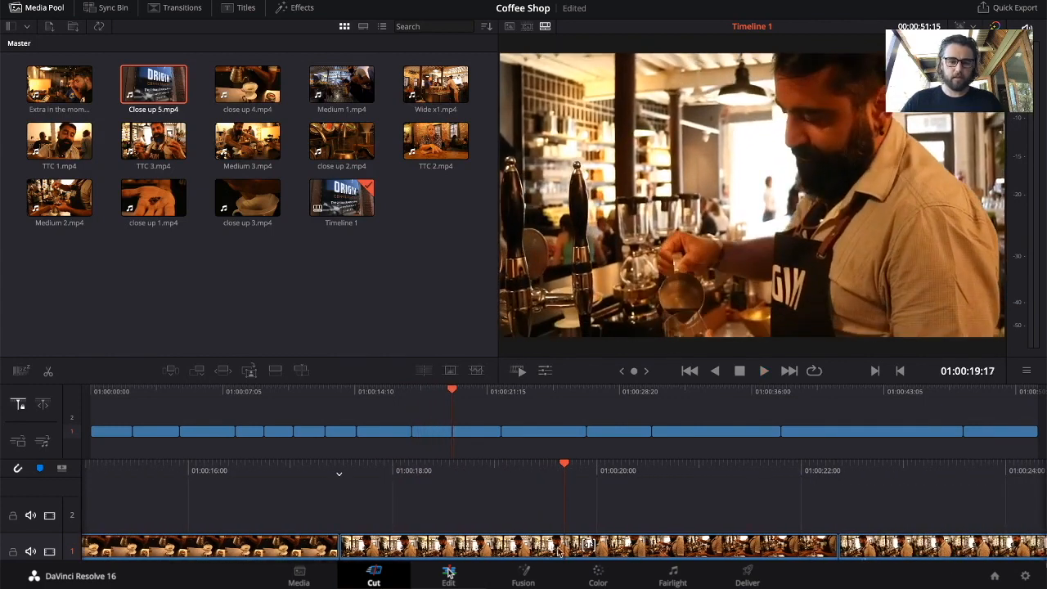
key(shift+v)
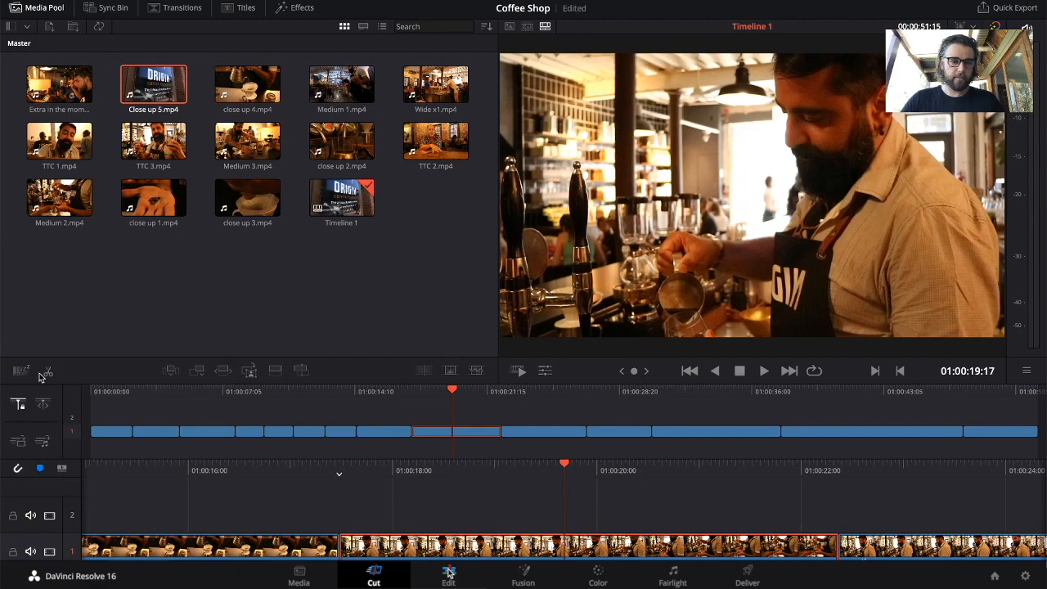
key(ctrl+b)
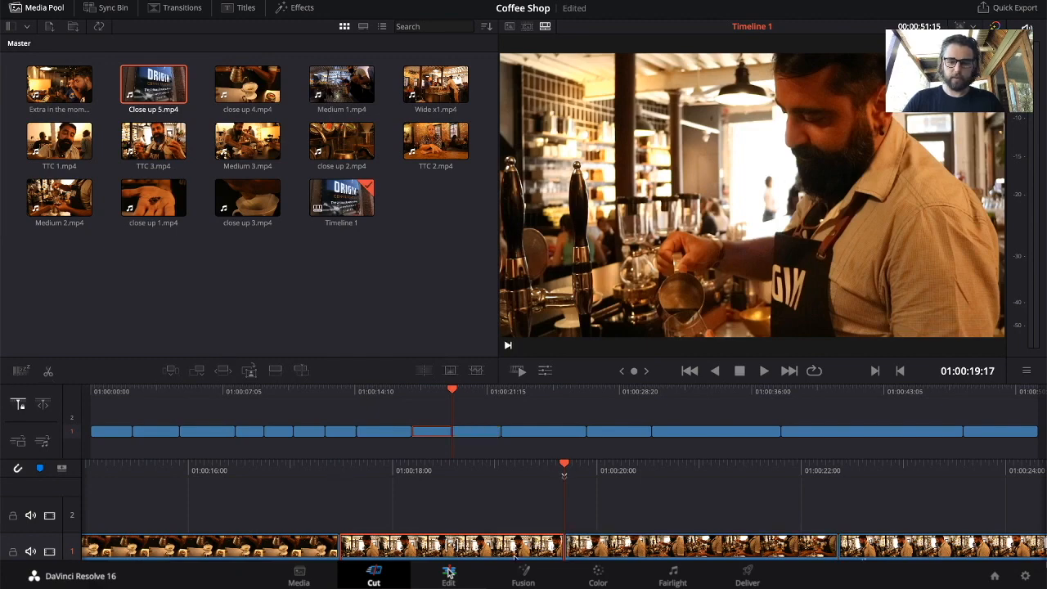
key(Delete)
- Trim the end of the coffee-pouring clip back to 01:00:20:01
key(space)
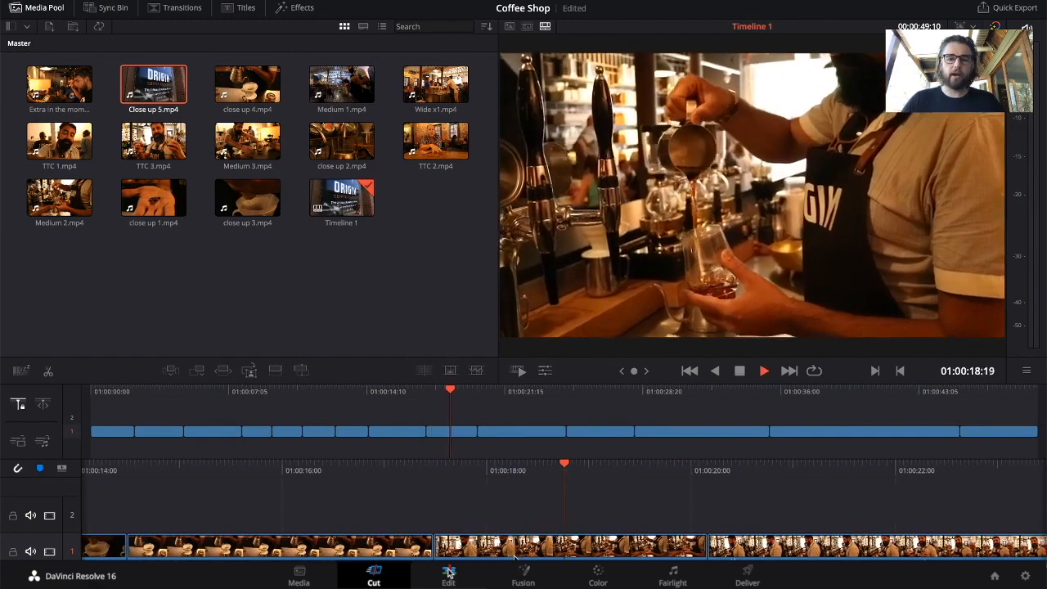
key(space)
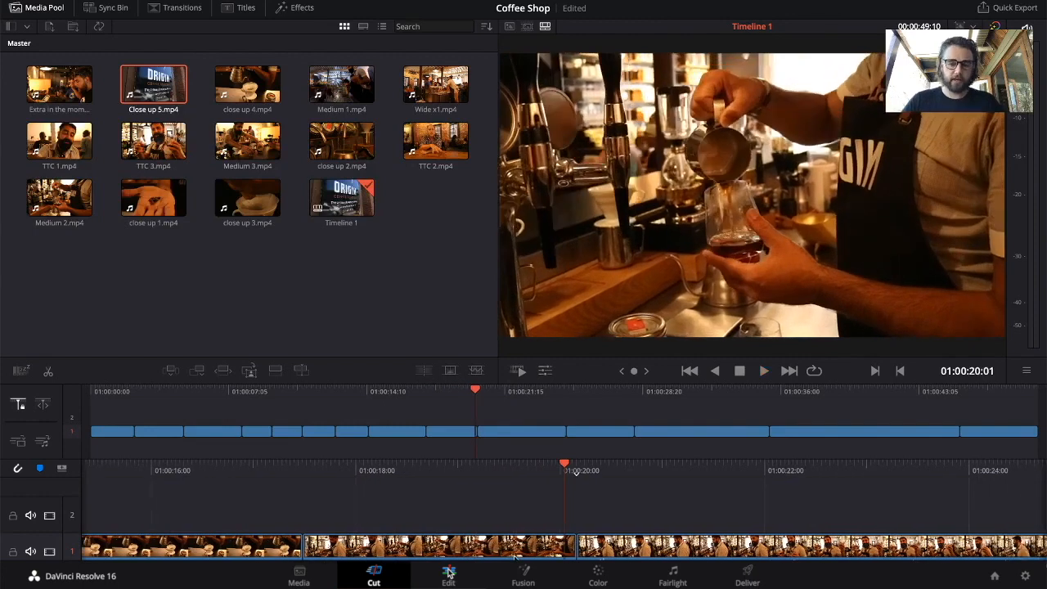
click(565, 547)
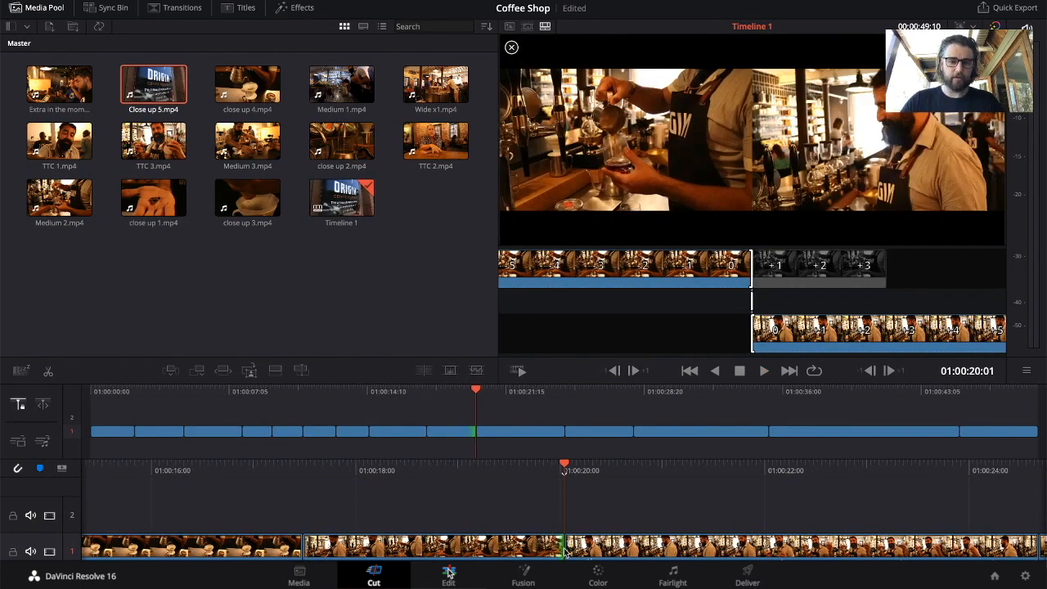
- Split the clip of the barista holding up two glasses at 01:00:20:23 and delete the piece before the cut
key(space)
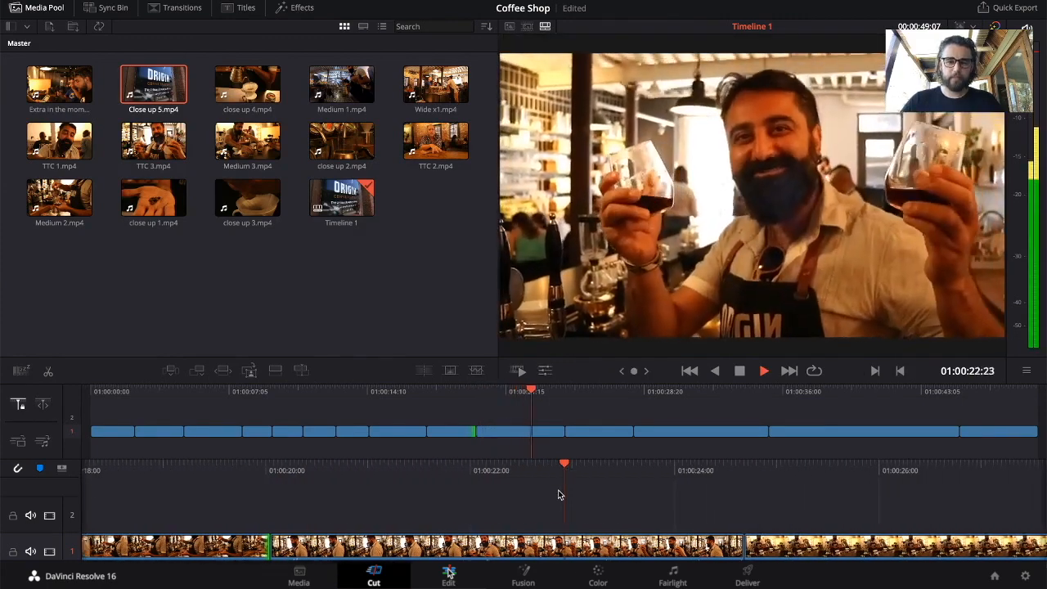
key(space)
scroll(483, 497, left, 5)
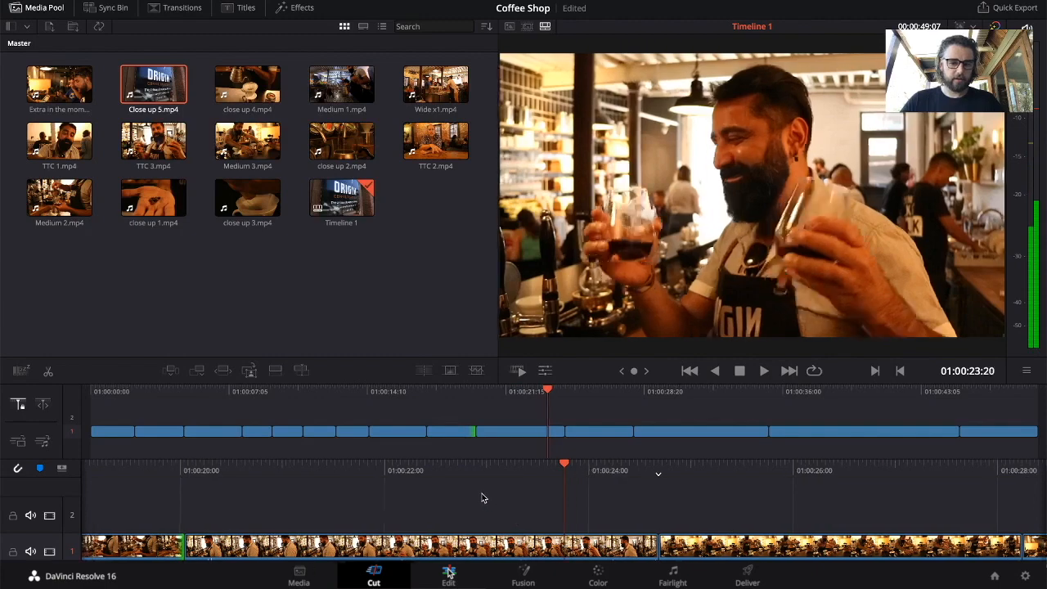
scroll(484, 496, left, 6)
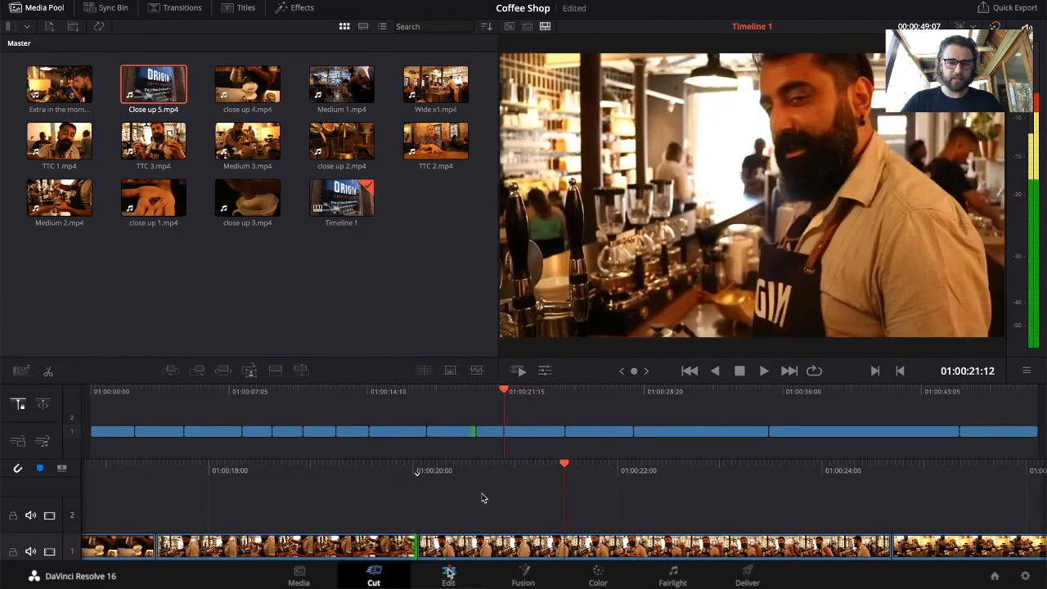
scroll(484, 496, left, 2)
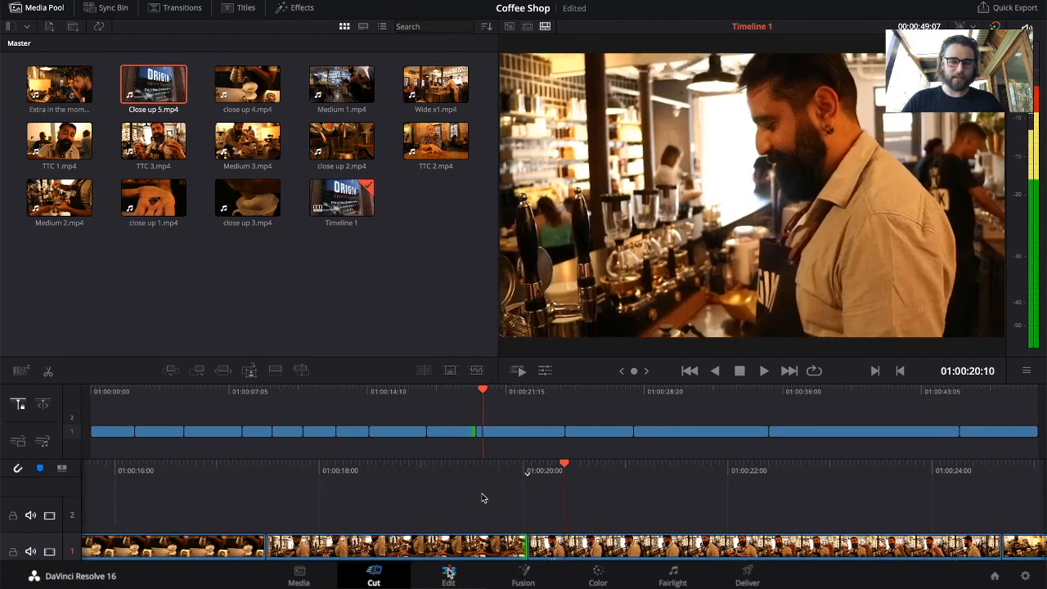
scroll(482, 497, left, 5)
key(space)
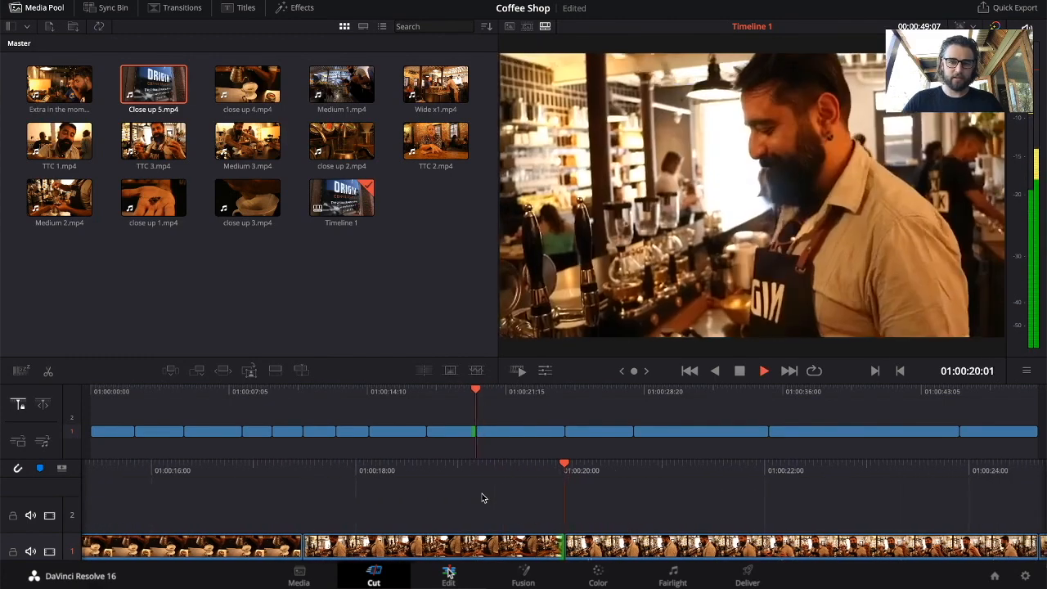
key(space)
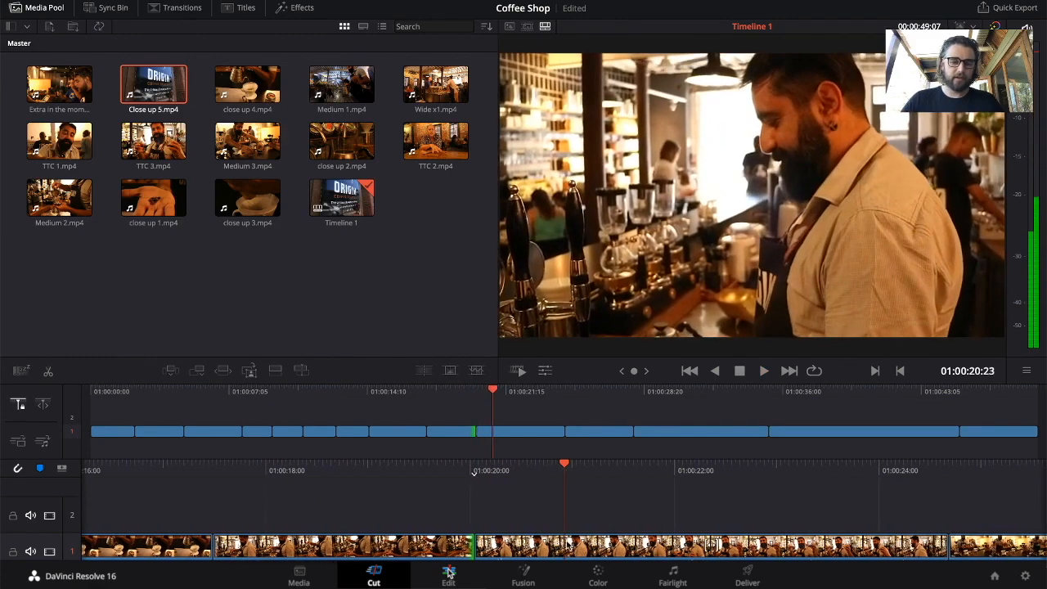
key(shift+v)
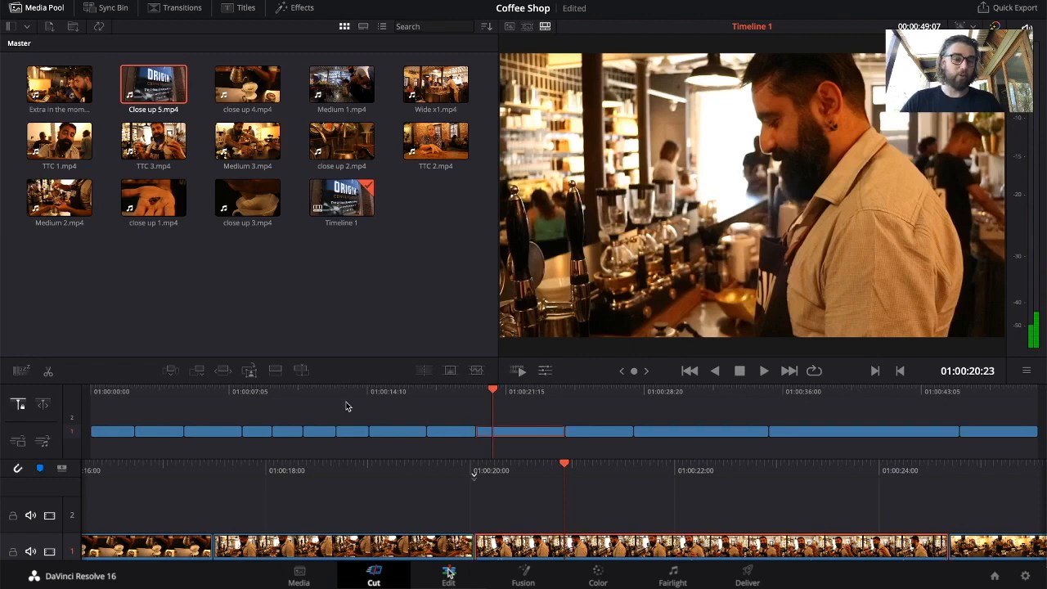
click(48, 372)
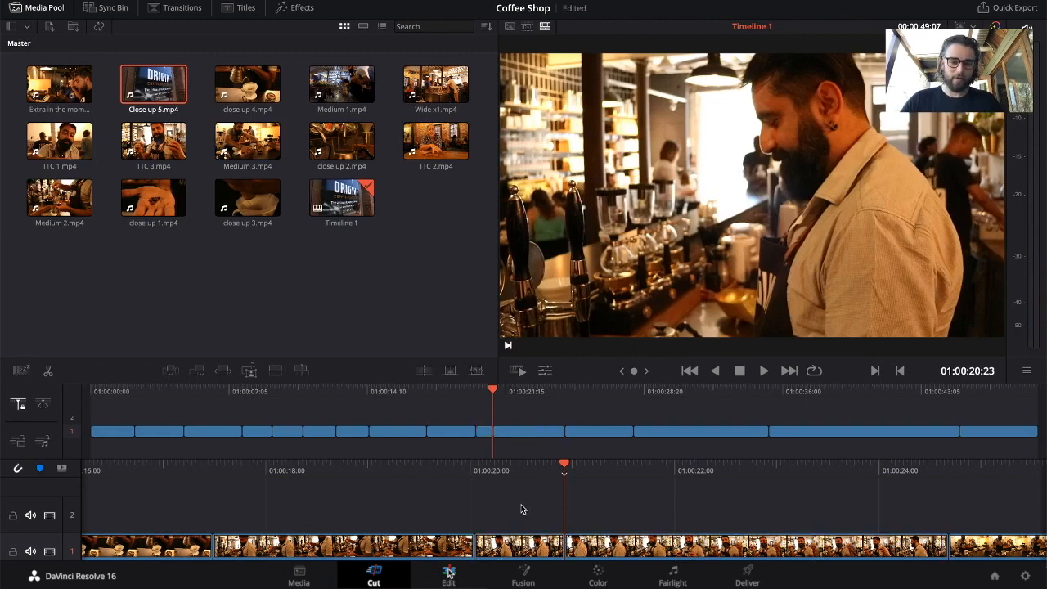
click(521, 549)
key(Delete)
- Split the two-glasses barista clip again at 01:00:21:24 and delete the piece after the cut
key(space)
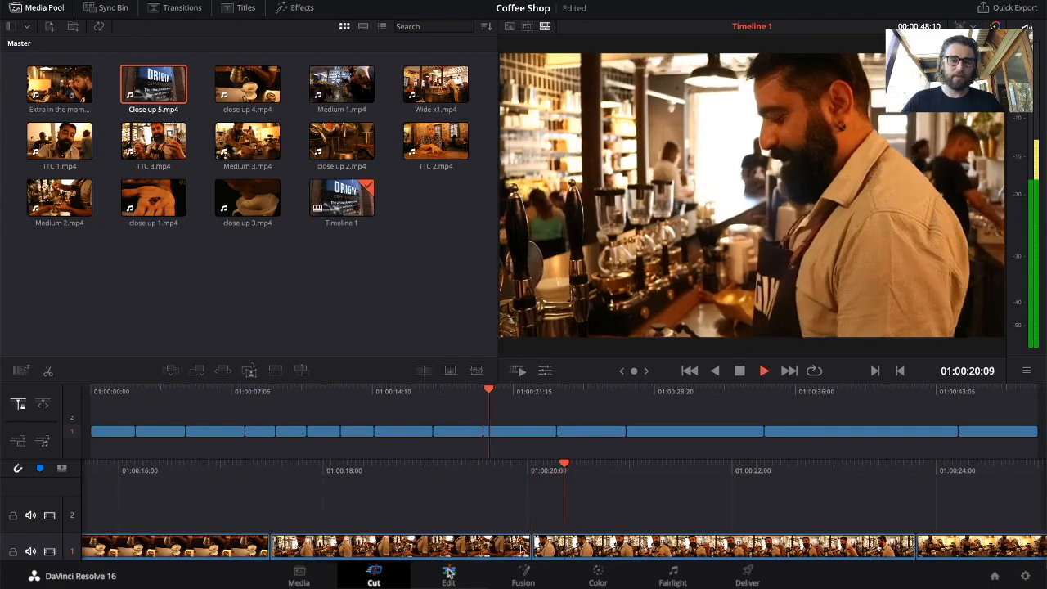
key(space)
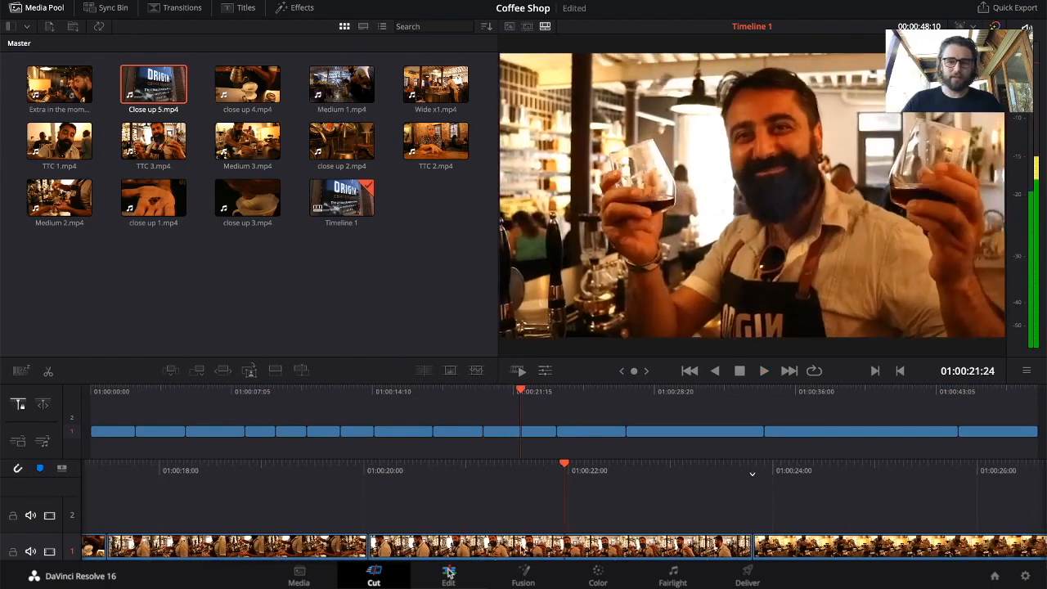
click(560, 545)
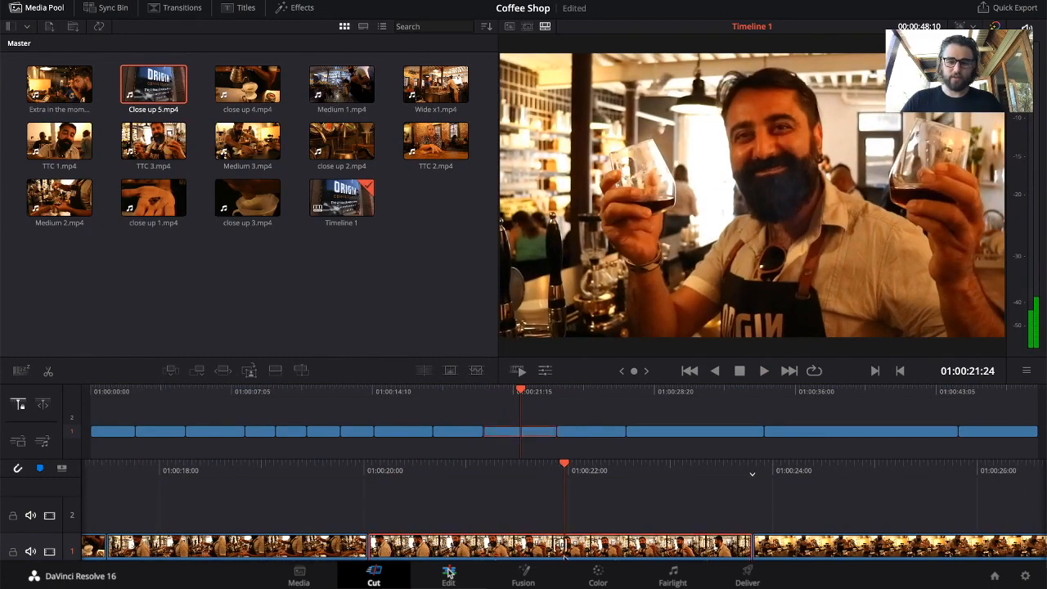
click(49, 373)
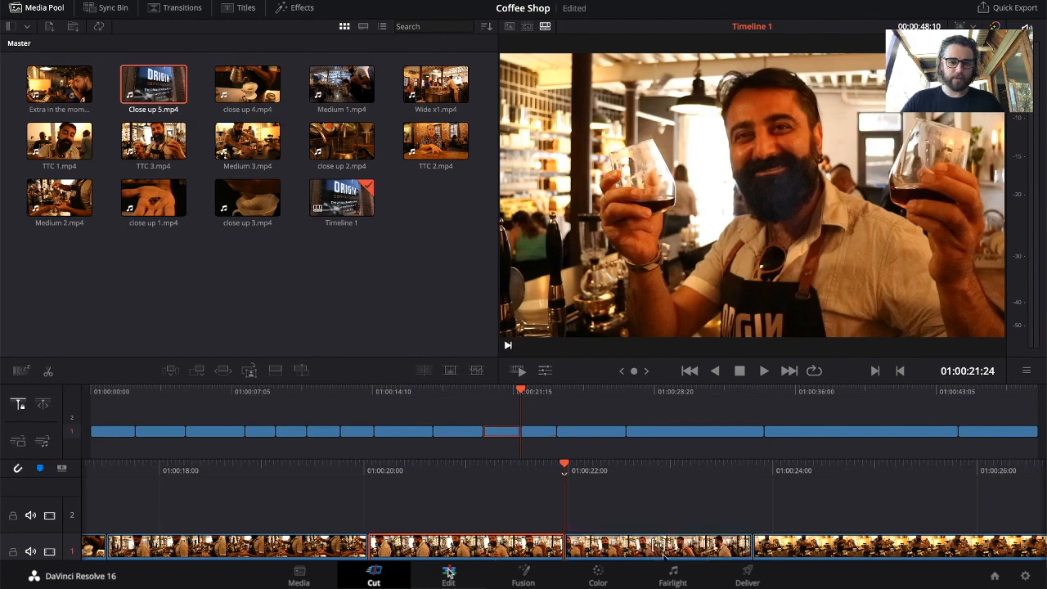
key(Delete)
- Split the clip of the barista serving two glasses over the counter at 01:00:22:23 and delete the piece before the cut
key(space)
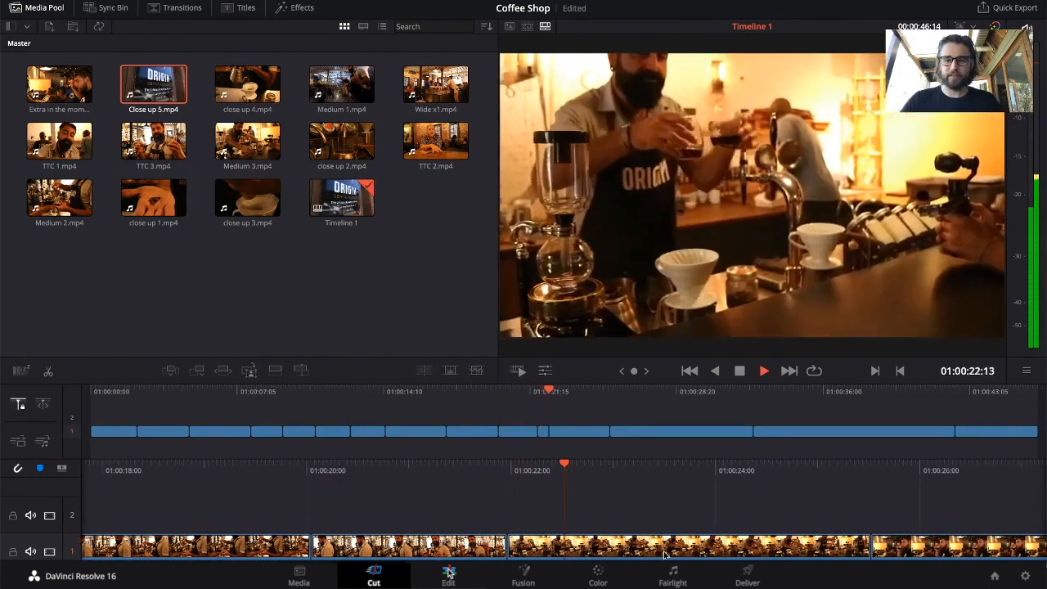
key(space)
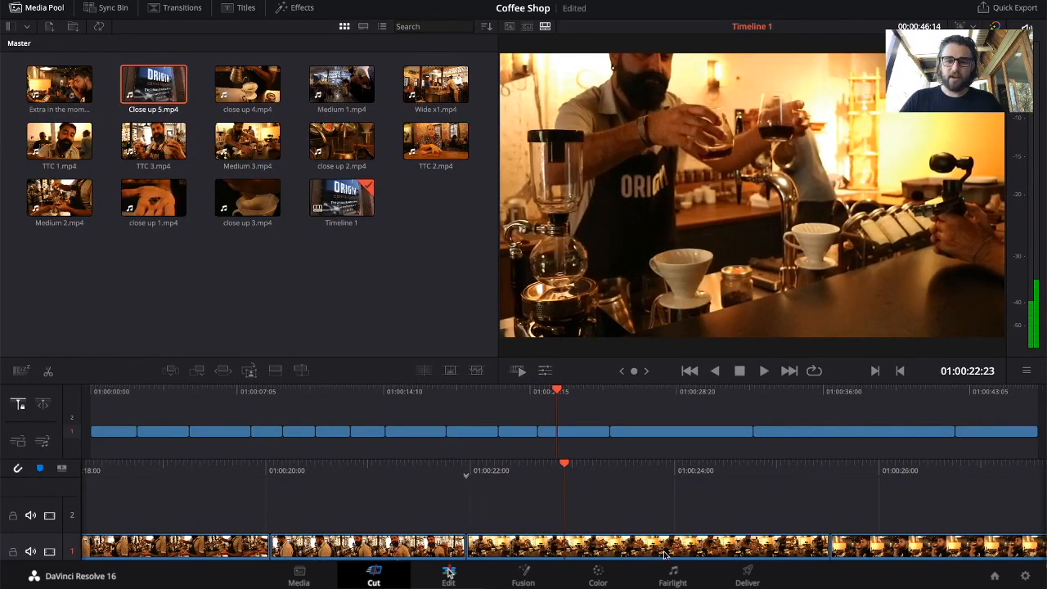
click(557, 551)
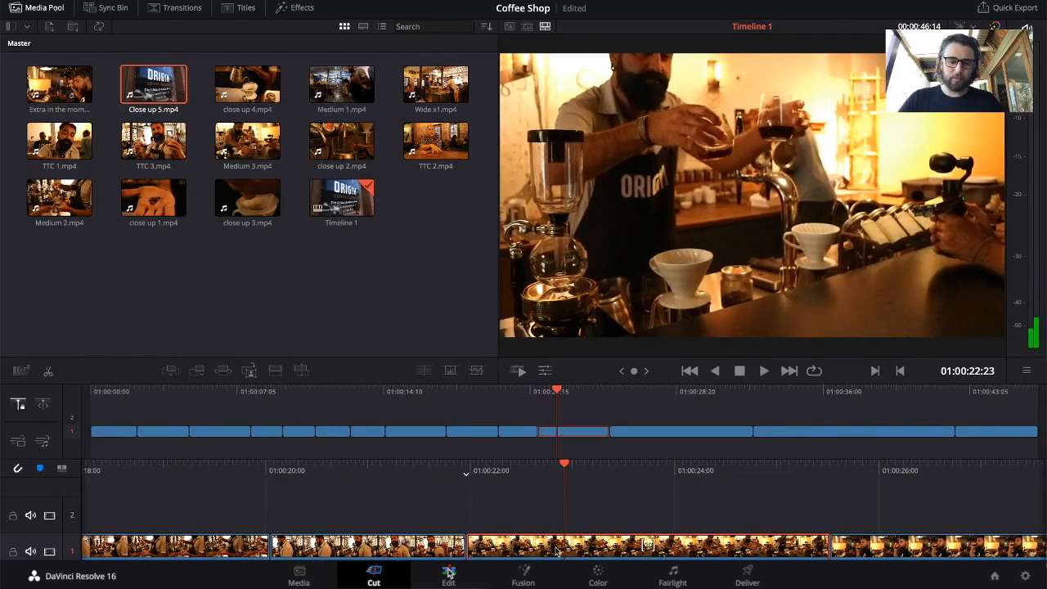
click(47, 373)
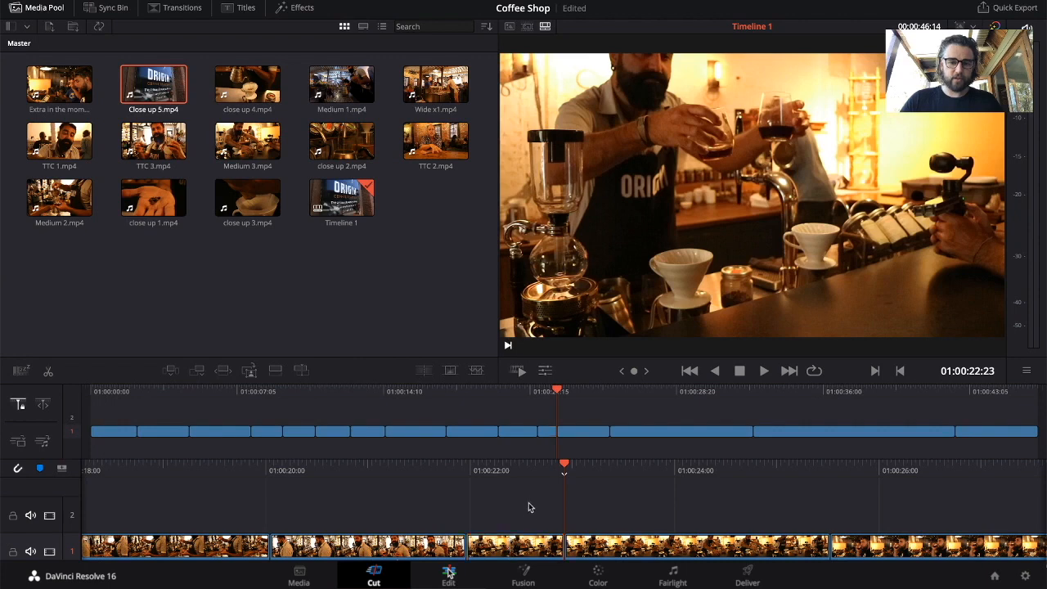
click(535, 553)
key(Delete)
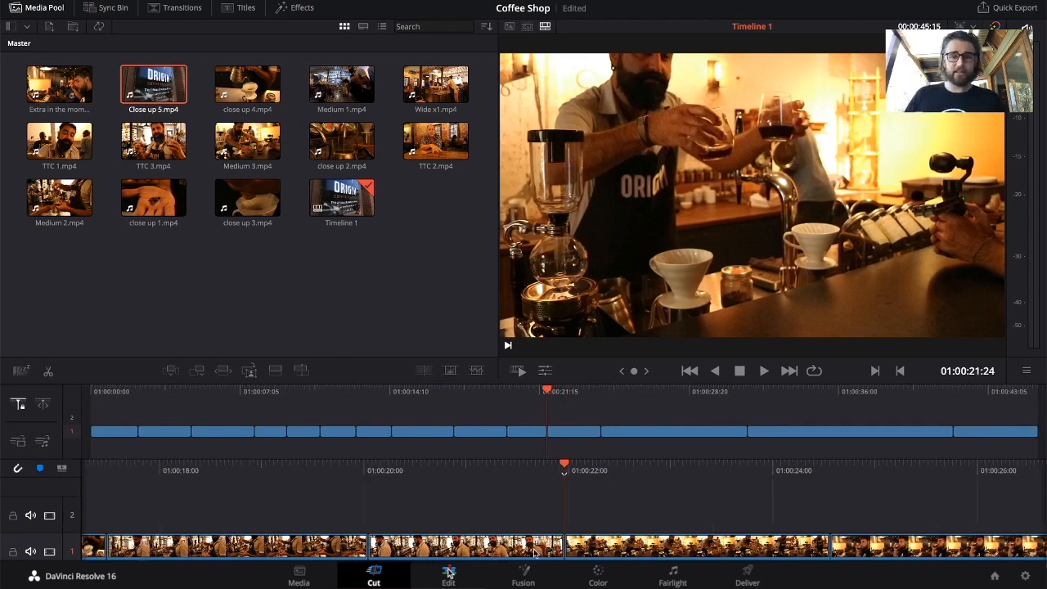
- Split the counter-serving clip again at 01:00:23:15, as the glasses are set down, and delete the piece after the cut
key(space)
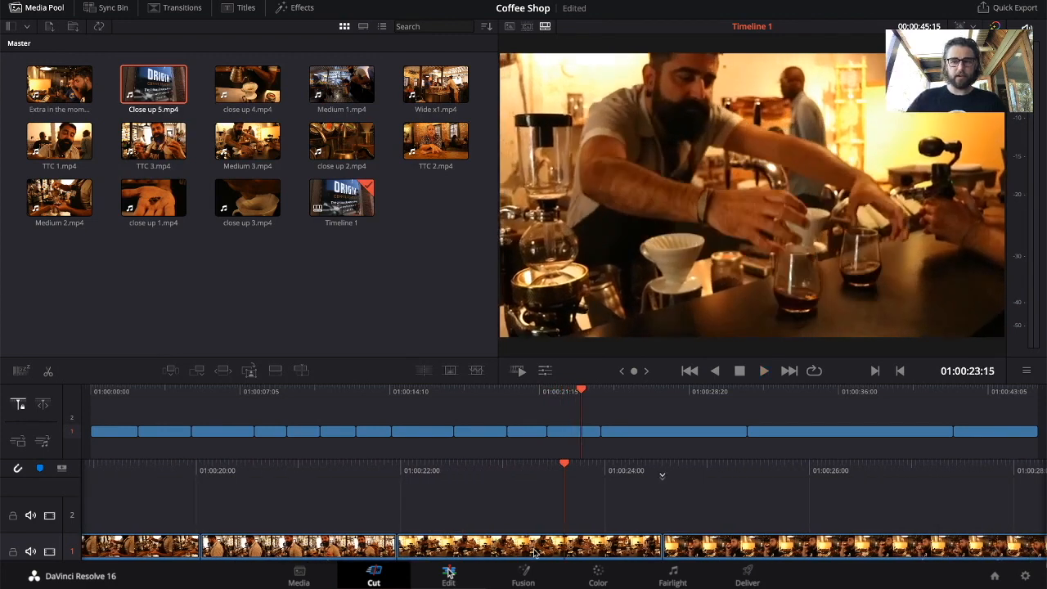
click(546, 546)
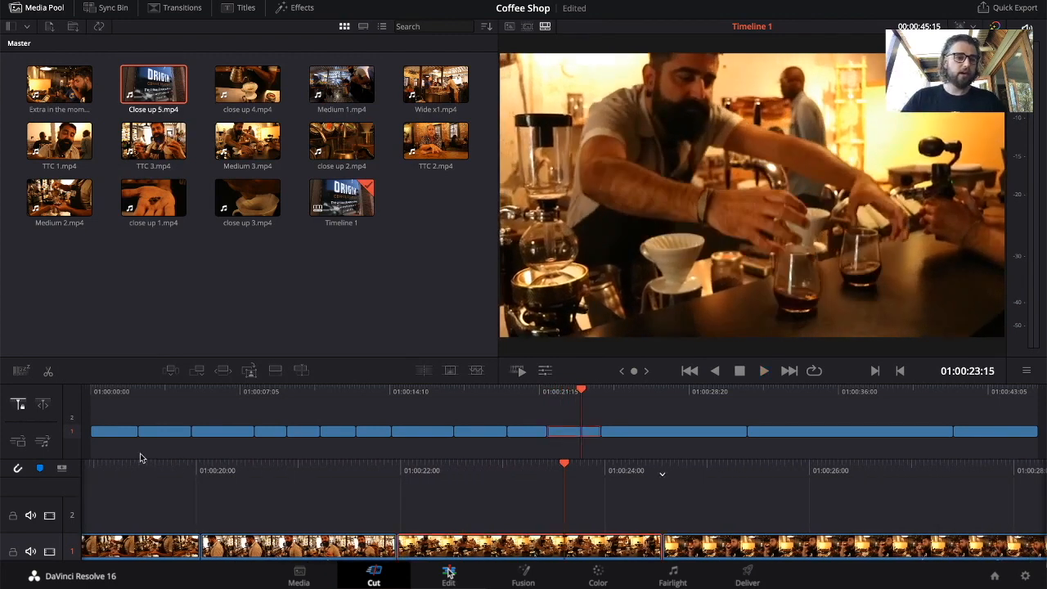
key(ctrl+b)
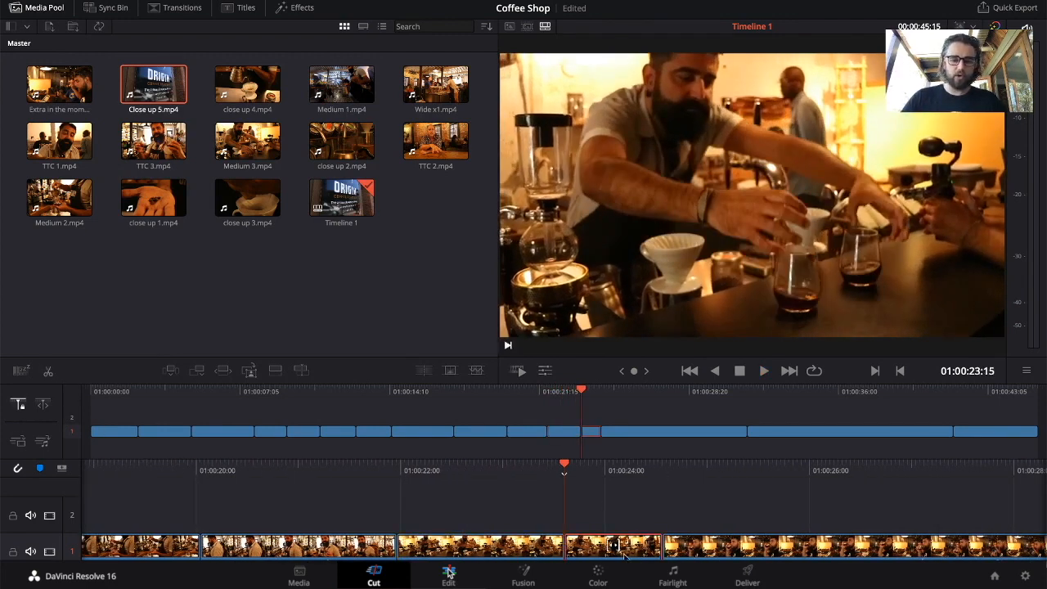
key(Delete)
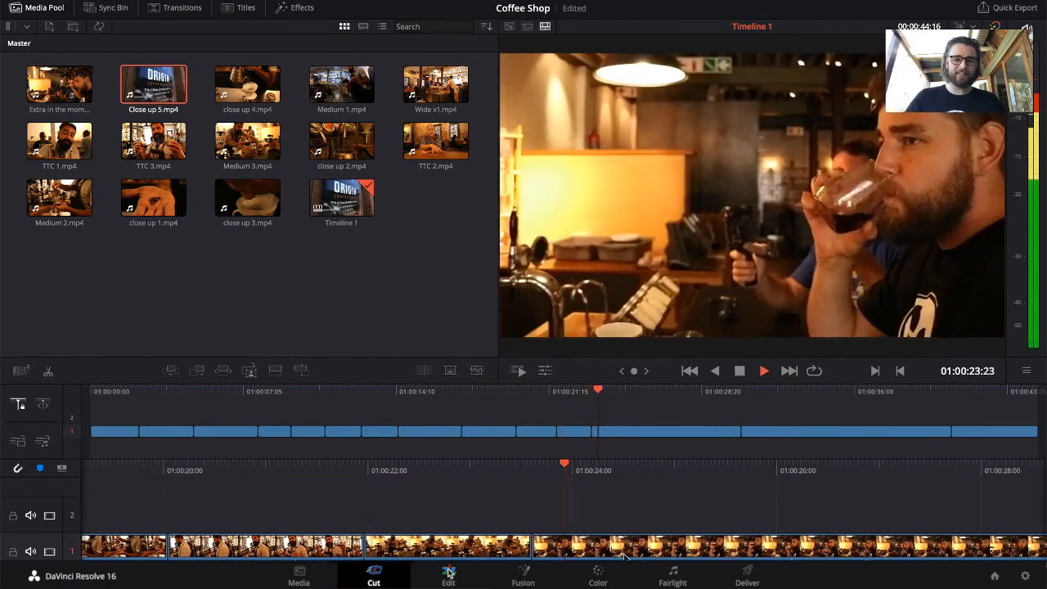
- Split the clip of the man drinking coffee from a glass at 01:00:25:03 and delete the piece before the cut
key(space)
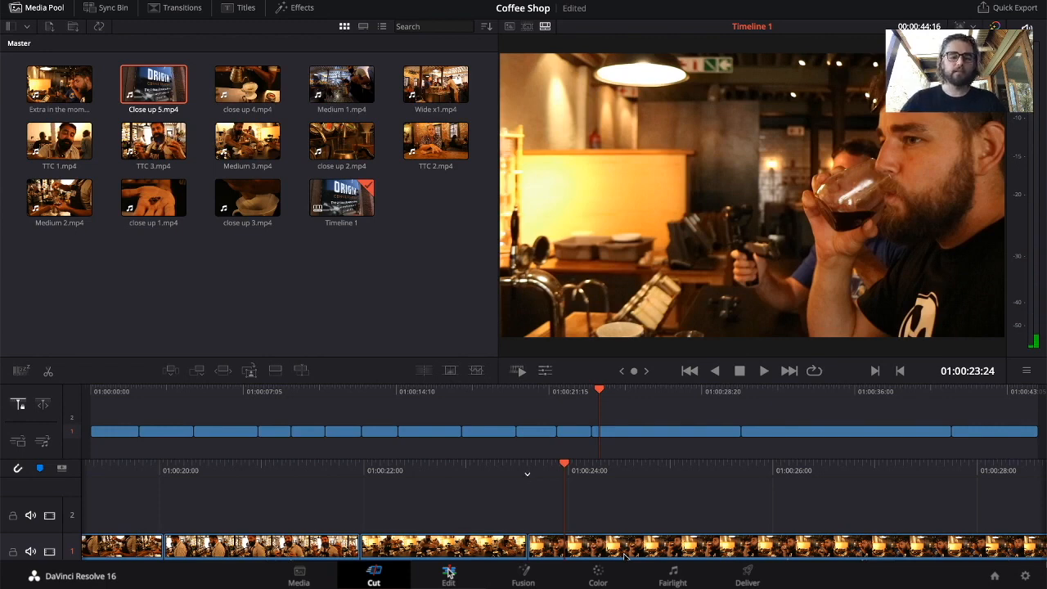
key(space)
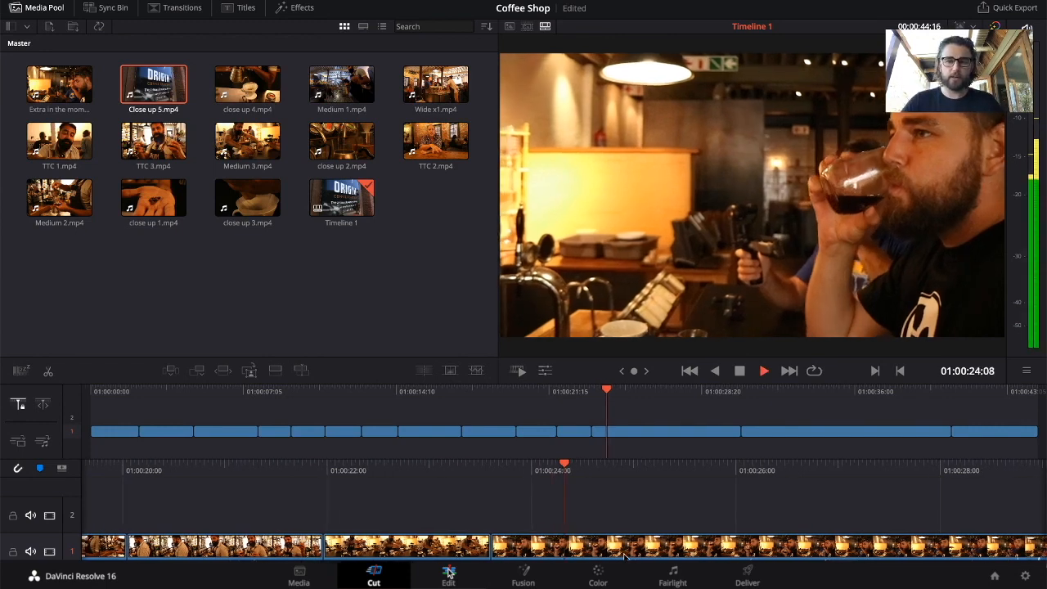
click(563, 547)
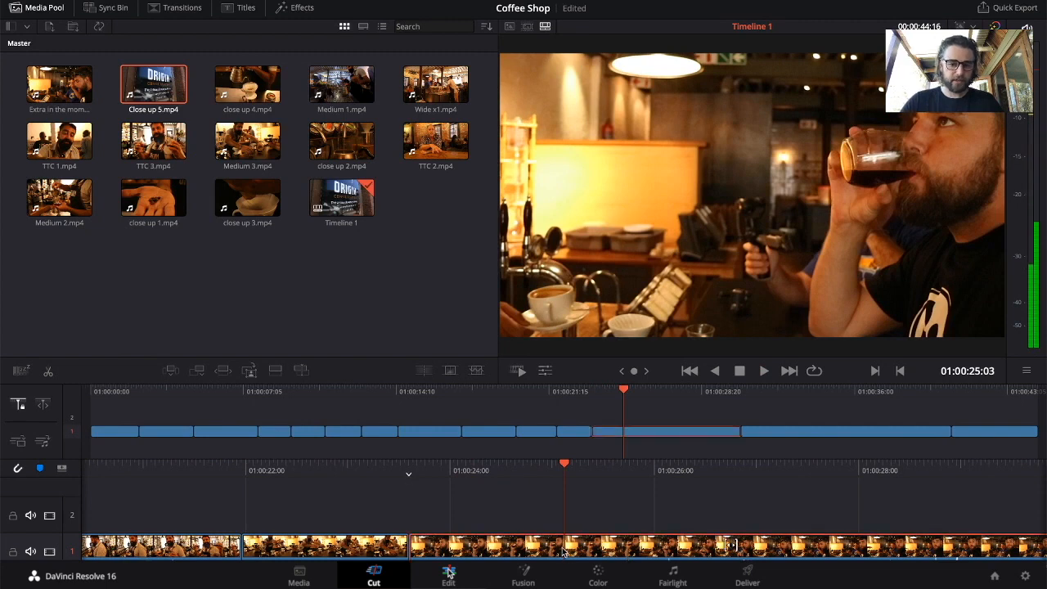
click(48, 371)
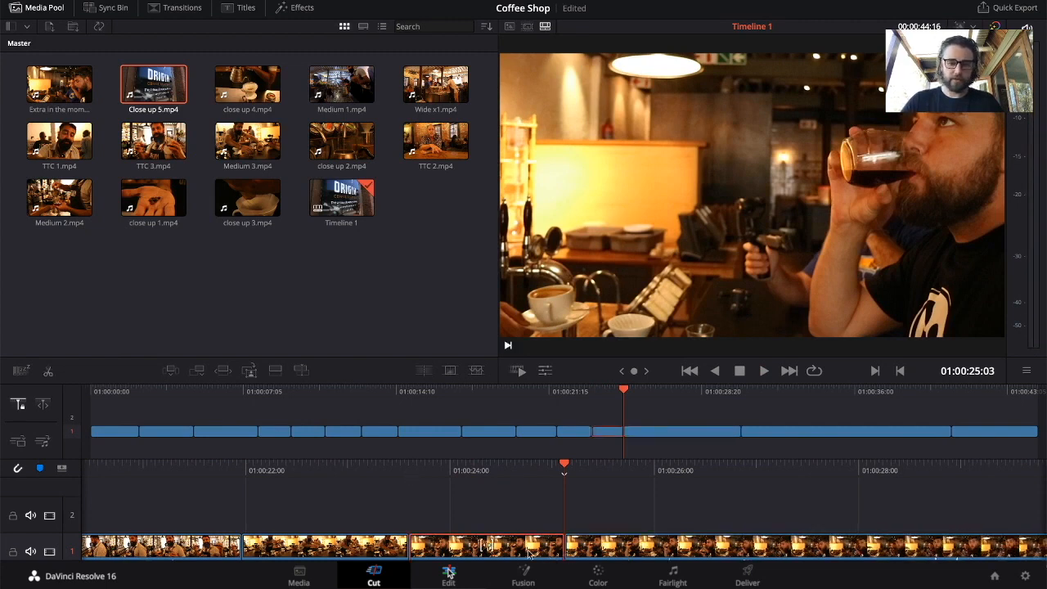
key(Delete)
- Split the clip of the man talking at the wooden table at 01:00:29:14 and delete the piece before the cut
key(space)
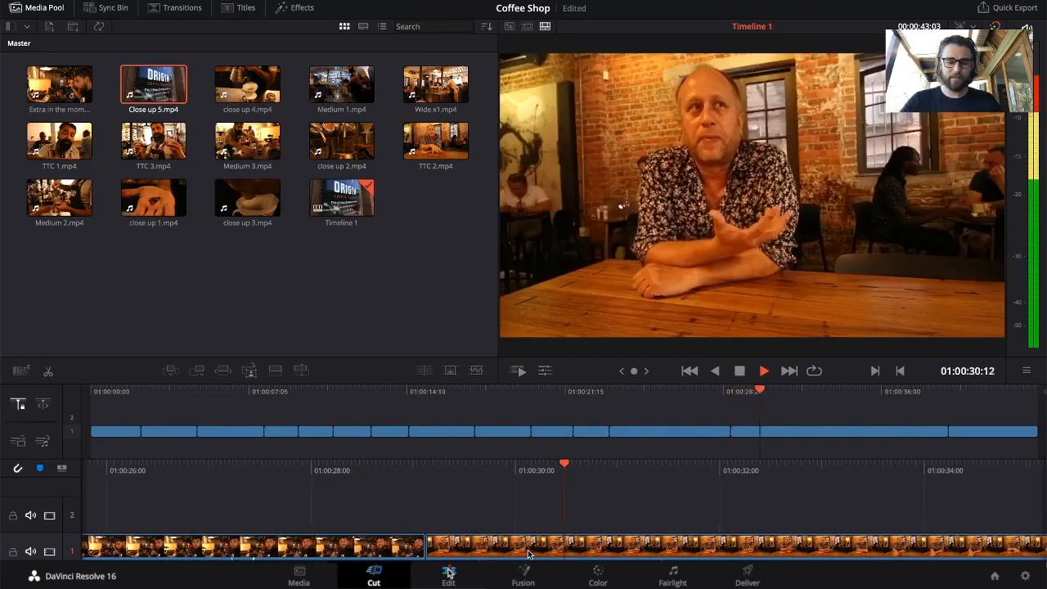
key(space)
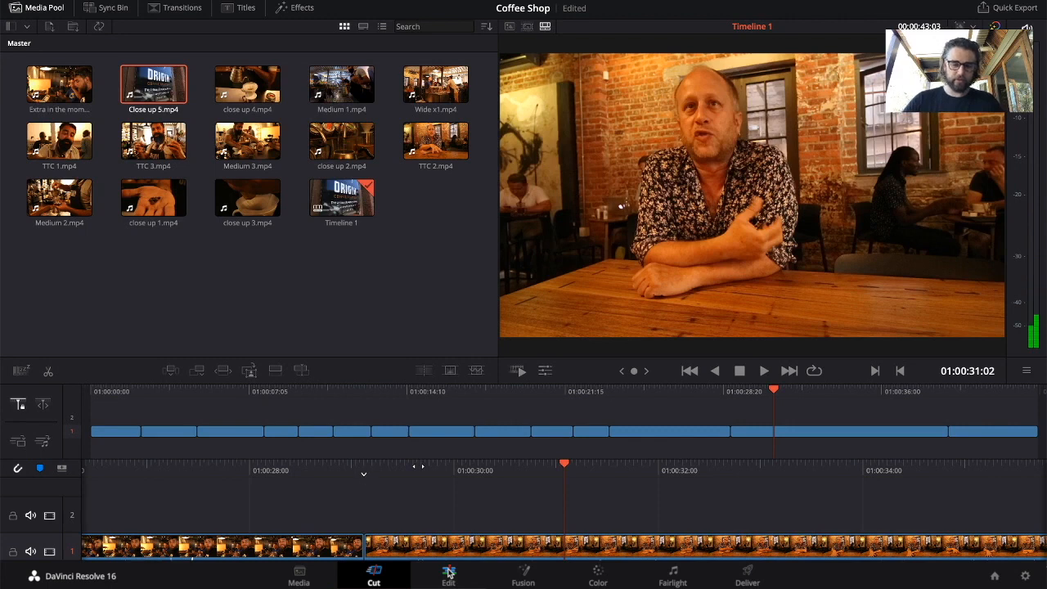
key(Up)
key(space)
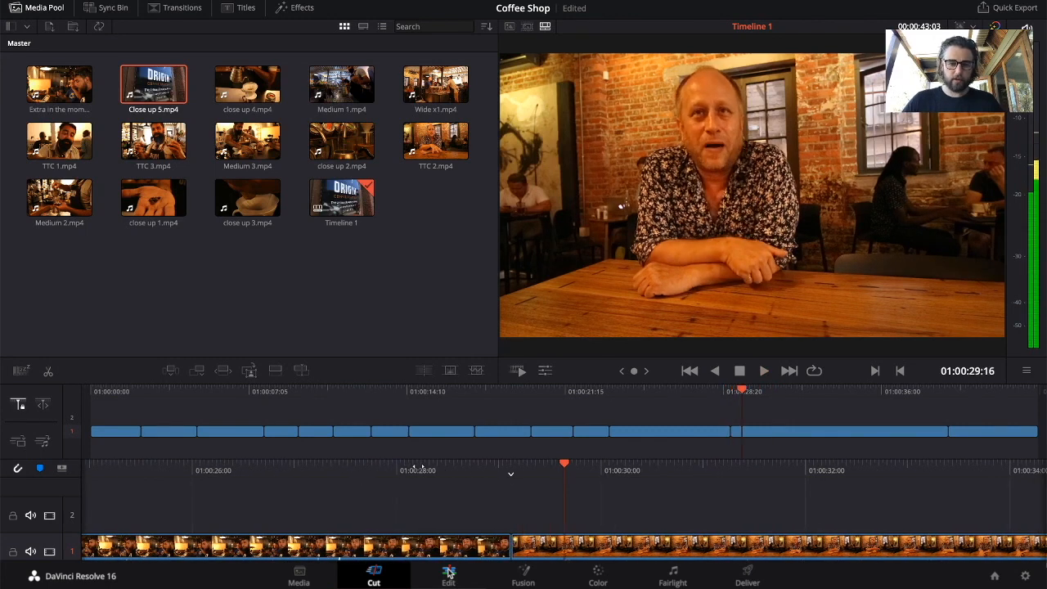
click(783, 547)
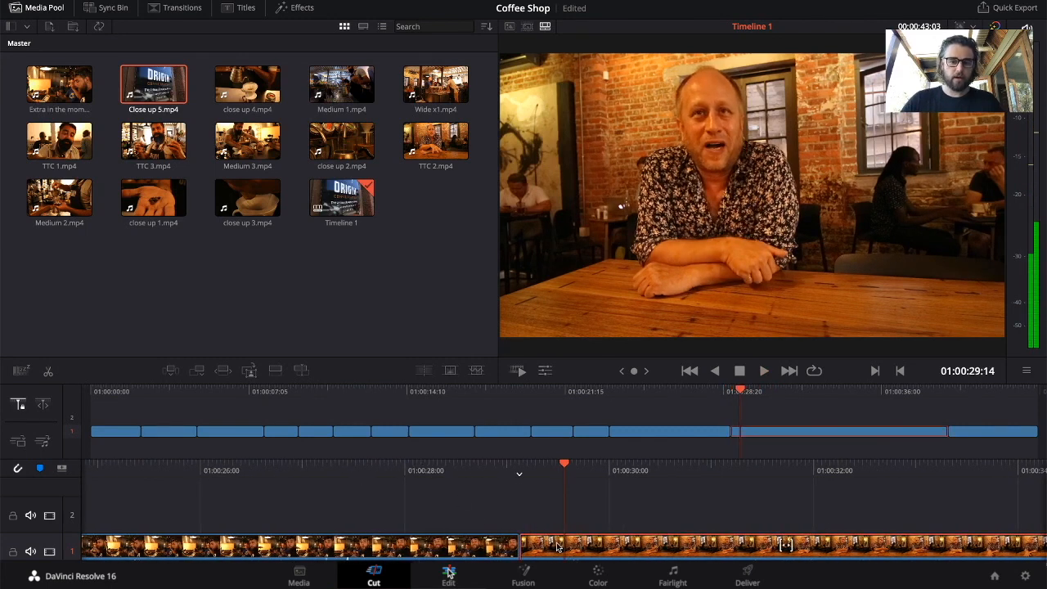
click(49, 374)
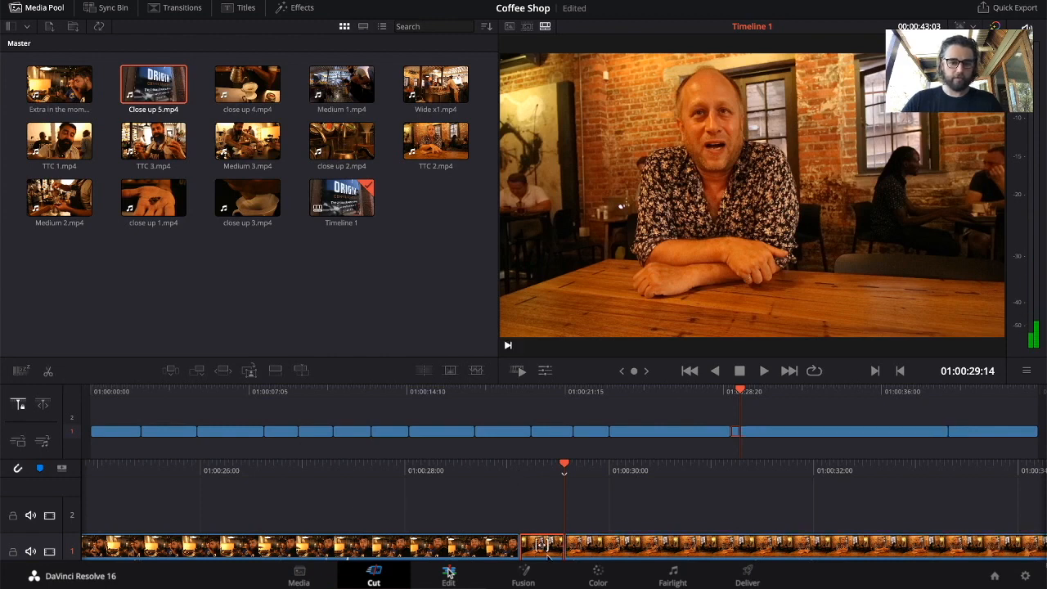
key(Delete)
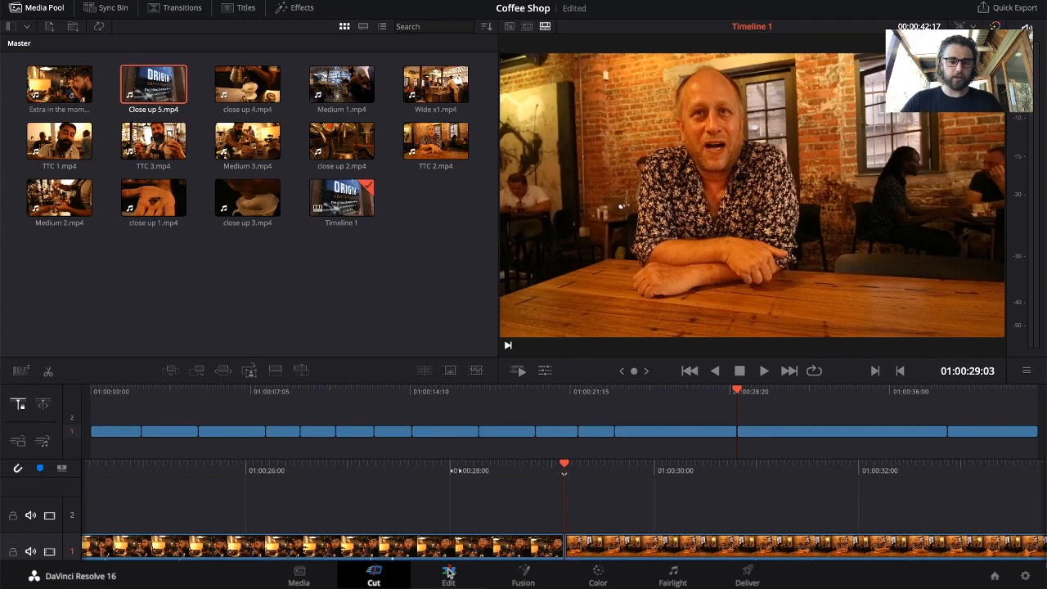
- Trim the end of the closing Origin Coffee Roasting sign clip back to 01:00:41:22
key(space)
click(688, 405)
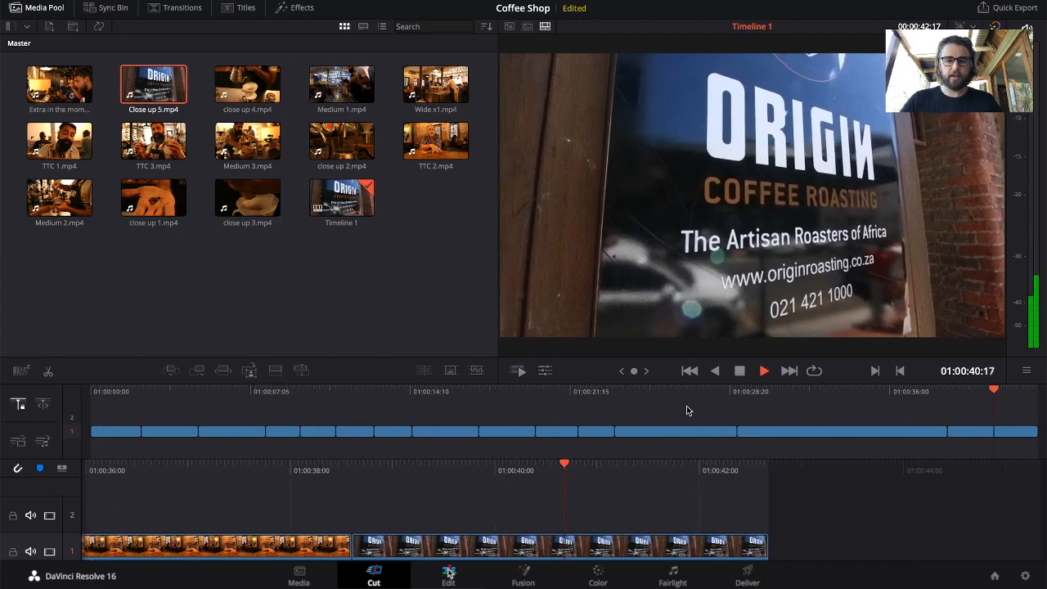
key(space)
key(space)
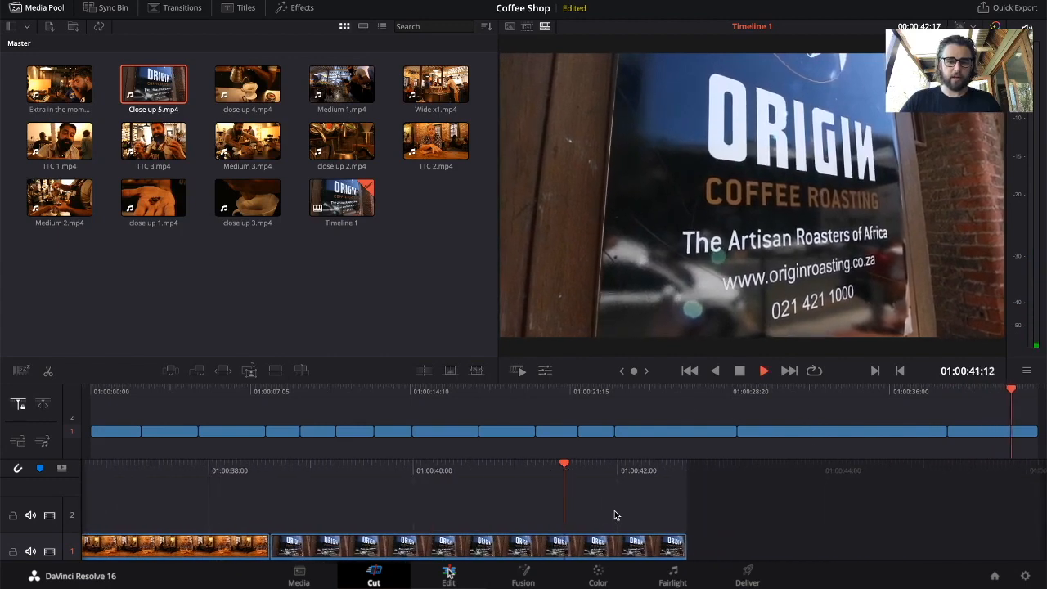
key(space)
drag(644, 546, 570, 552)
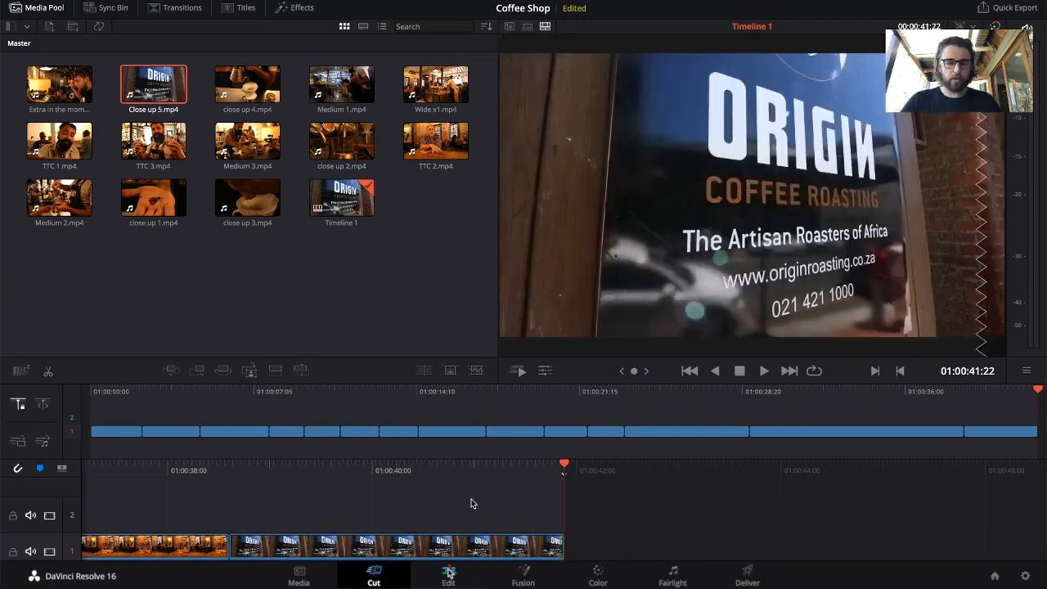
- Play the rough cut in reverse from its end back toward the opening shots to review it
key(j)
key(j)
key(j)
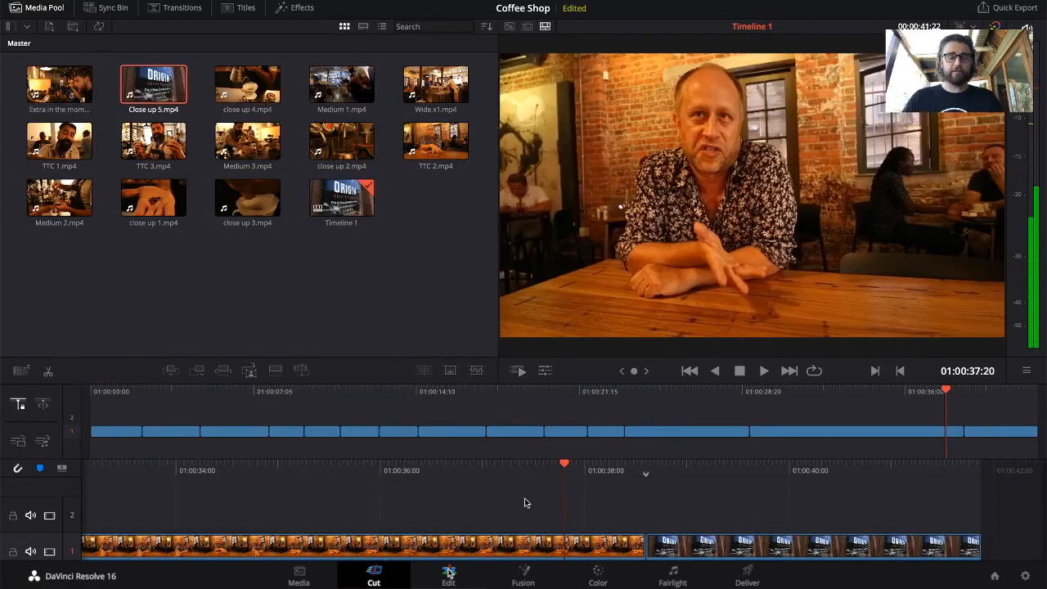
key(j)
key(j)
key(j)
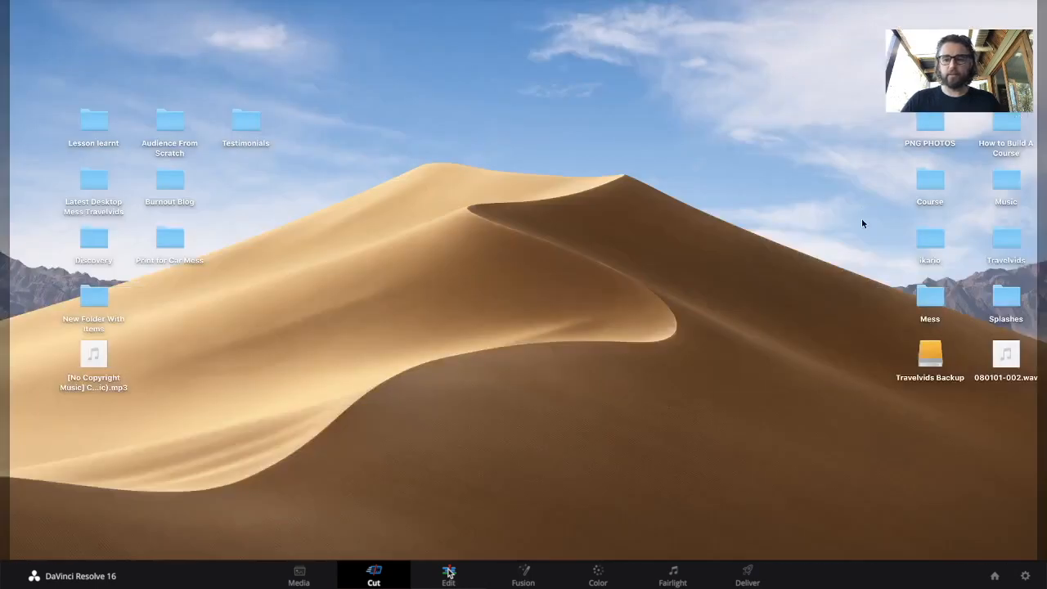
- Import the [No Copyright Music] MP3 from the desktop into the media pool and lay it on an audio track from the timeline's start
drag(1021, 365, 413, 270)
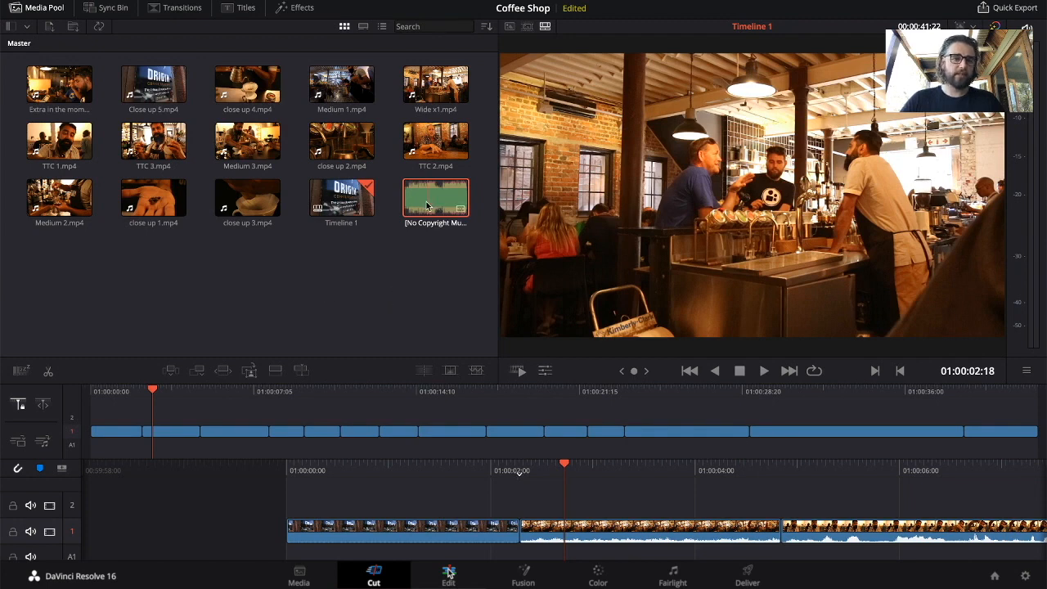
drag(422, 203, 95, 447)
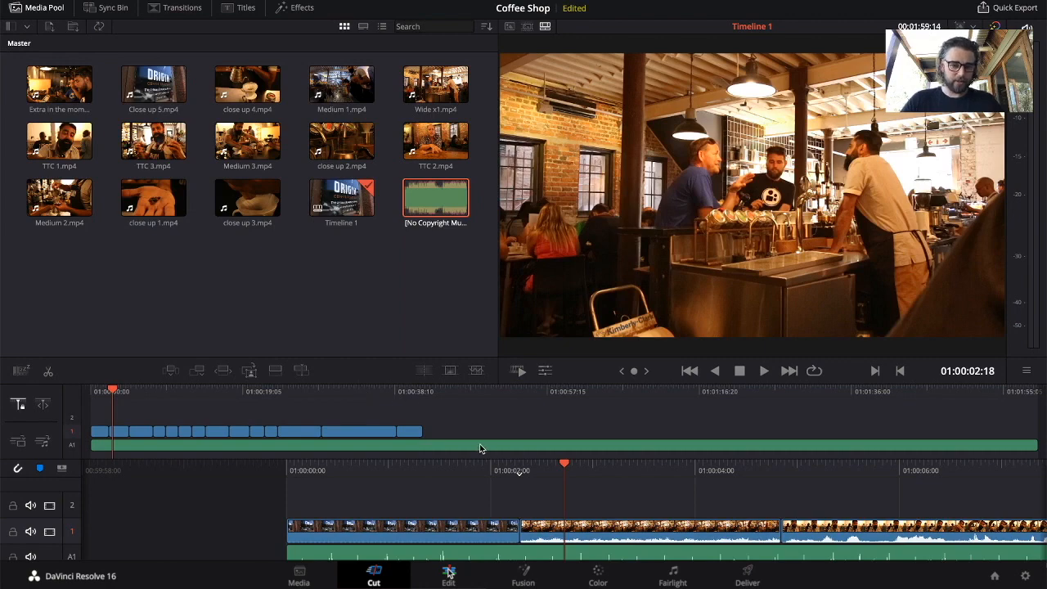
- Split the music at 01:00:41:17, during the closing sign shot, and delete the piece after the cut
mouse_move(408, 390)
mouse_down()
mouse_move(397, 390)
mouse_move(418, 394)
mouse_up()
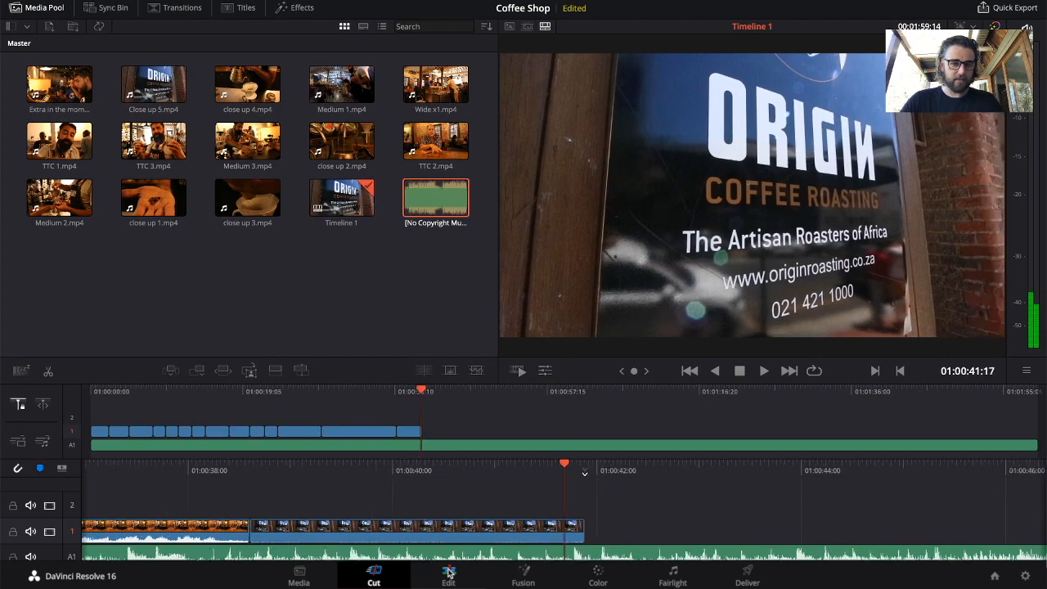
click(419, 556)
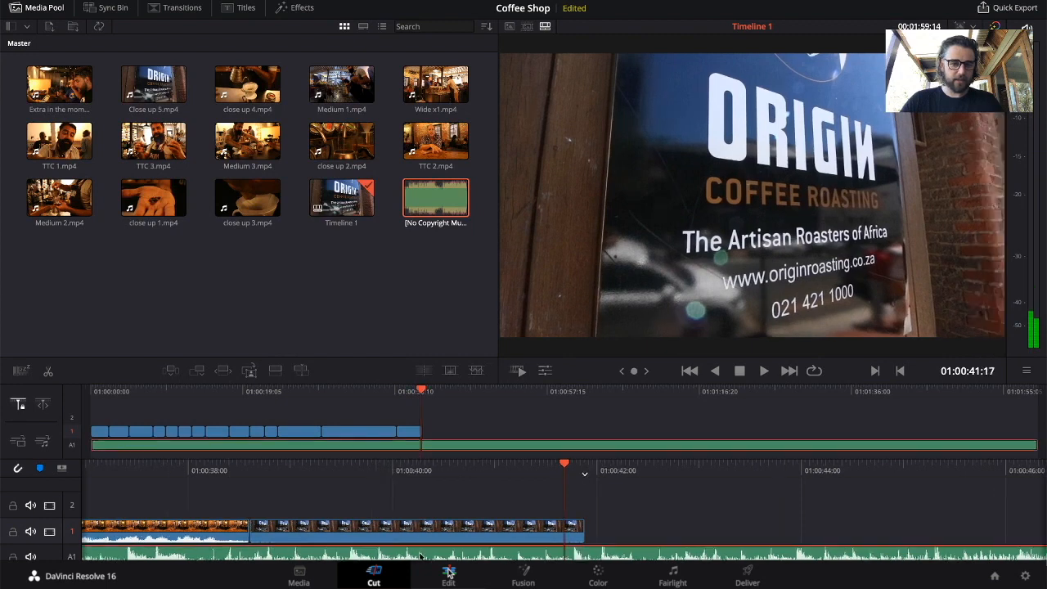
click(49, 372)
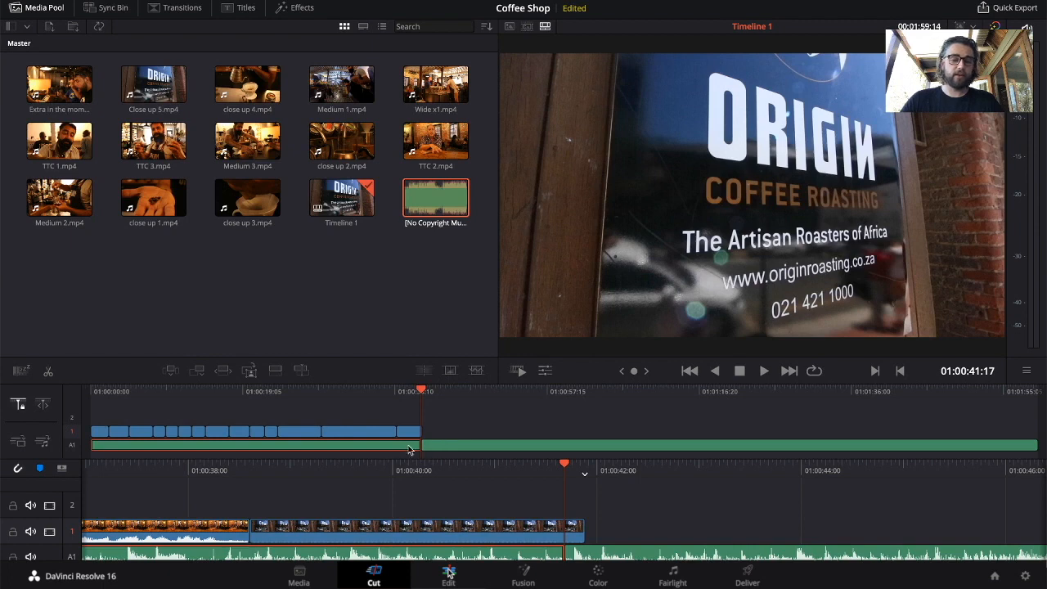
click(451, 447)
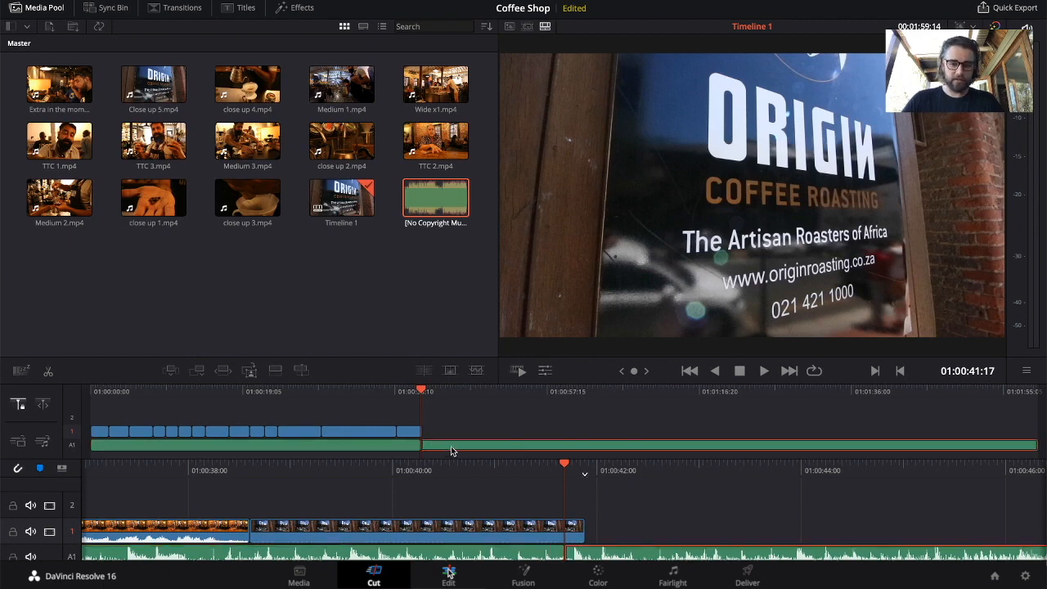
key(Delete)
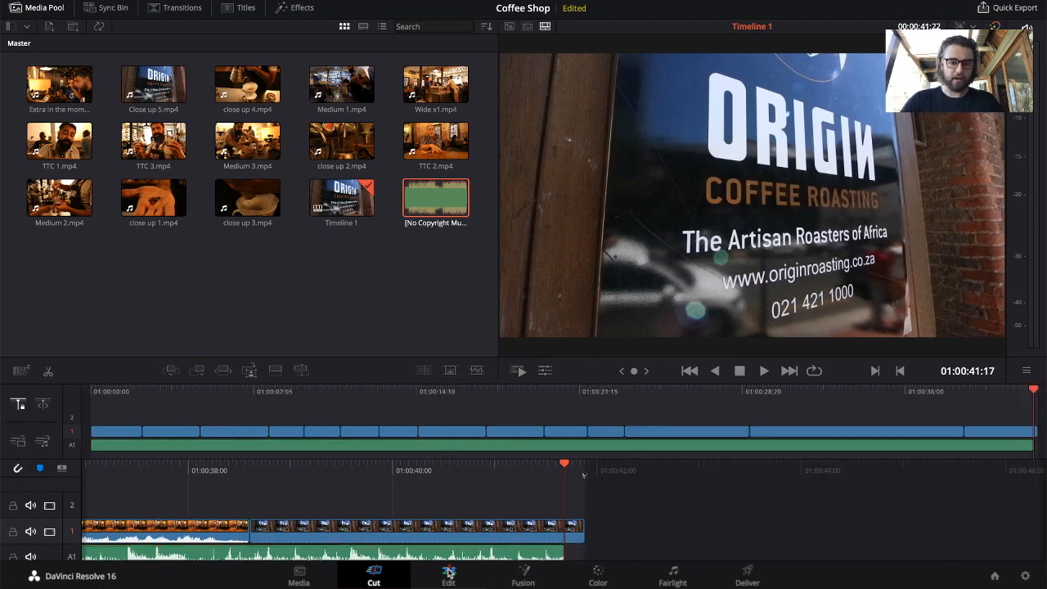
- Extend the end of the music to 01:00:42:02, and return the playhead to the start of the timeline
drag(561, 550, 604, 550)
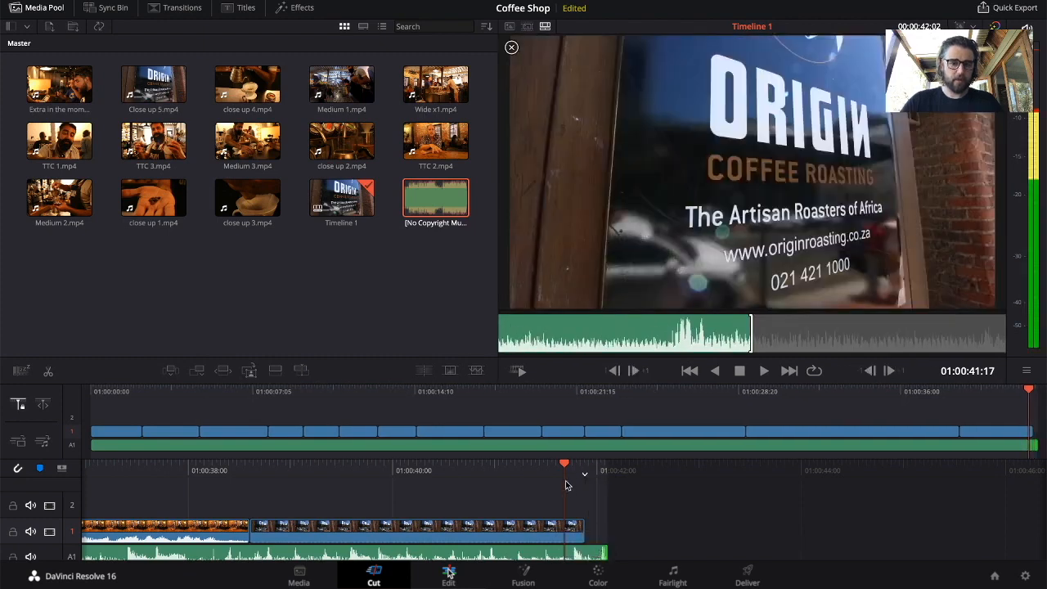
drag(568, 464, 498, 464)
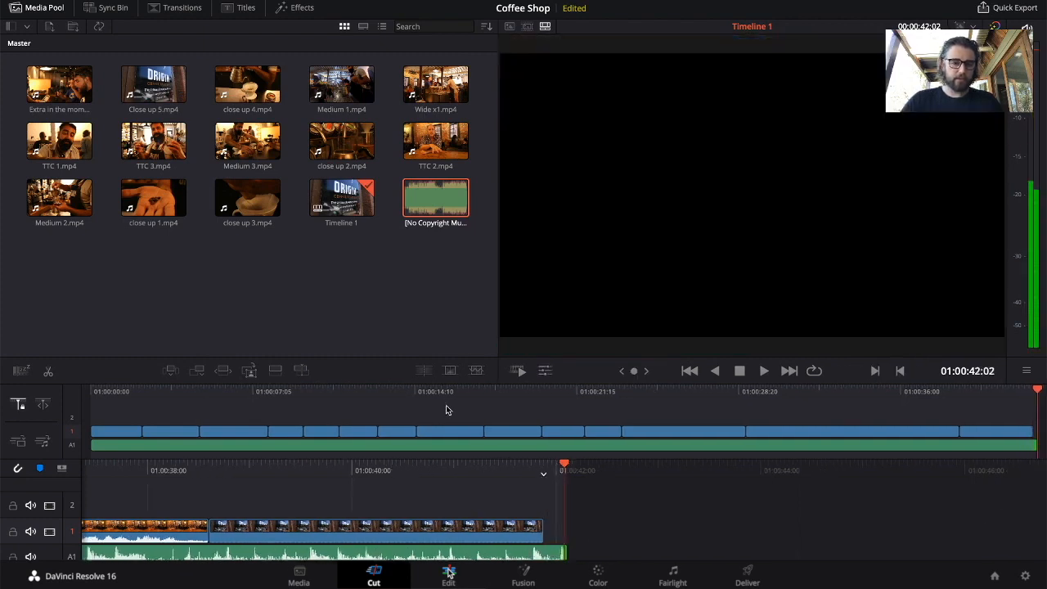
key(Home)
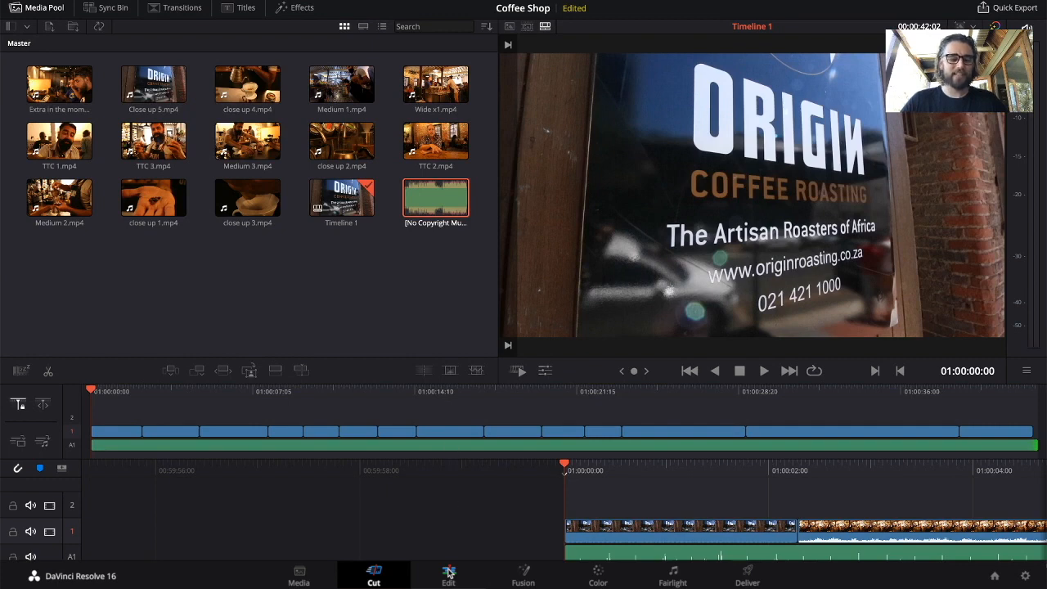
- Switch to the Edit page and play the opening clips up to 01:00:07:24 to judge the sound balance
click(449, 578)
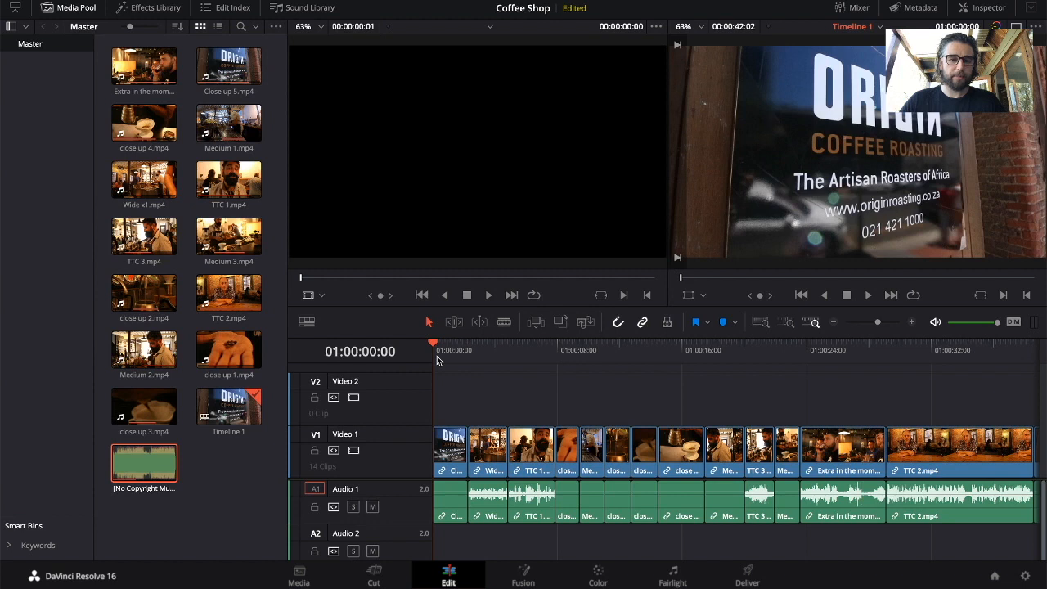
key(space)
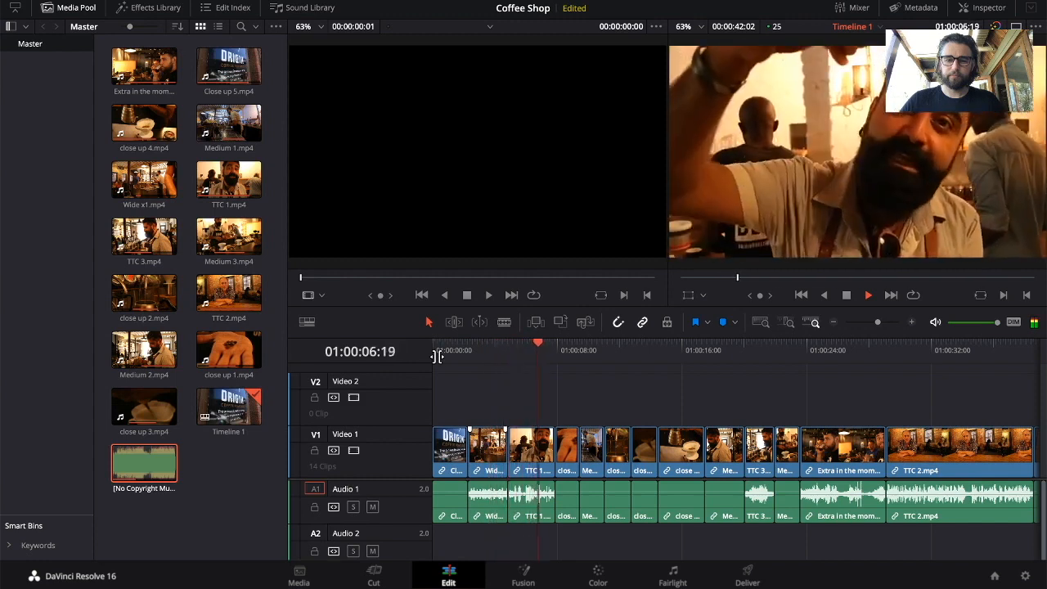
key(space)
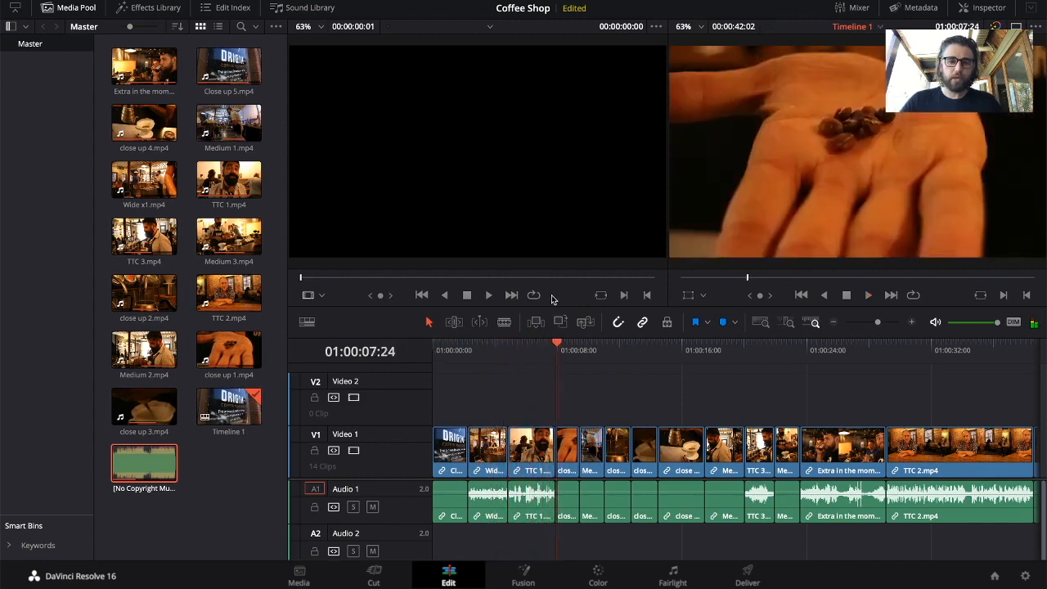
- Lower the volume of the Wide x1.mp4 clip's audio on Audio 1 and play back that part
drag(557, 345, 481, 351)
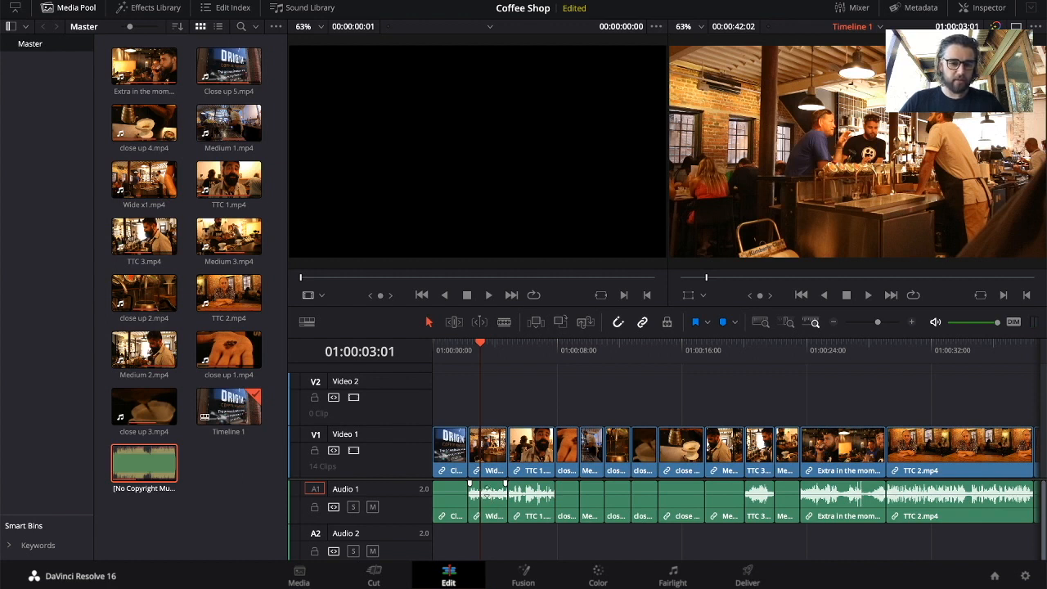
drag(486, 494, 486, 495)
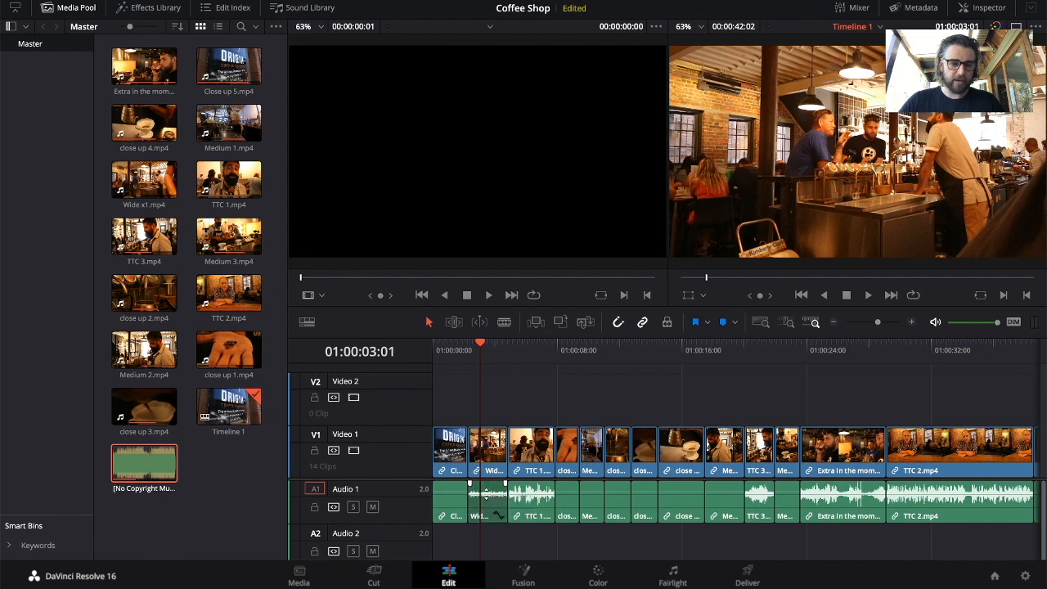
click(463, 349)
key(space)
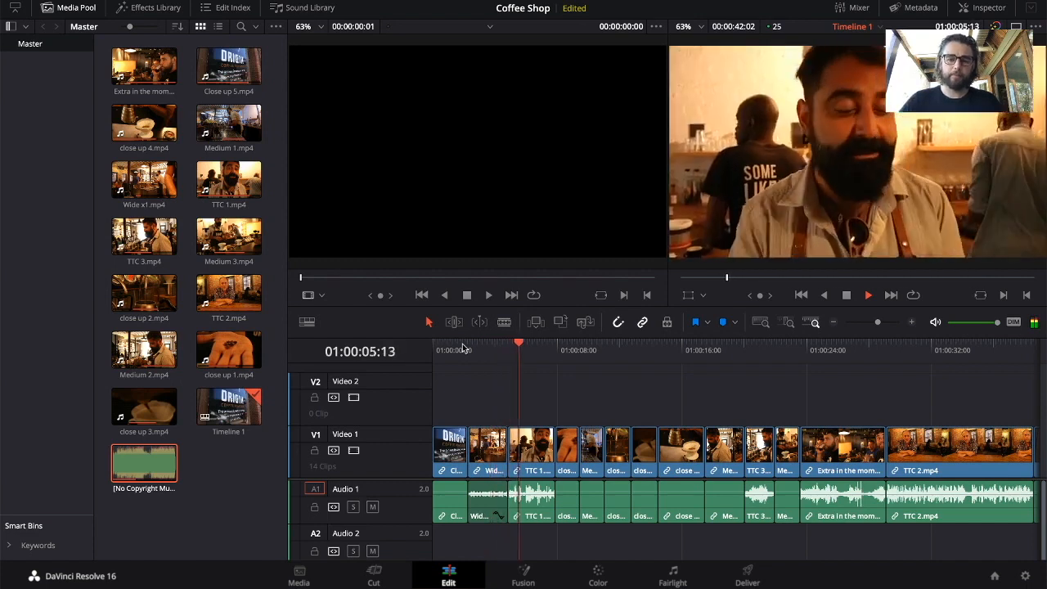
- Split the Audio 3 music at both ends of the TTC 1.mp4 clip, lower the piece between, and play the timeline from the start
drag(533, 348, 513, 349)
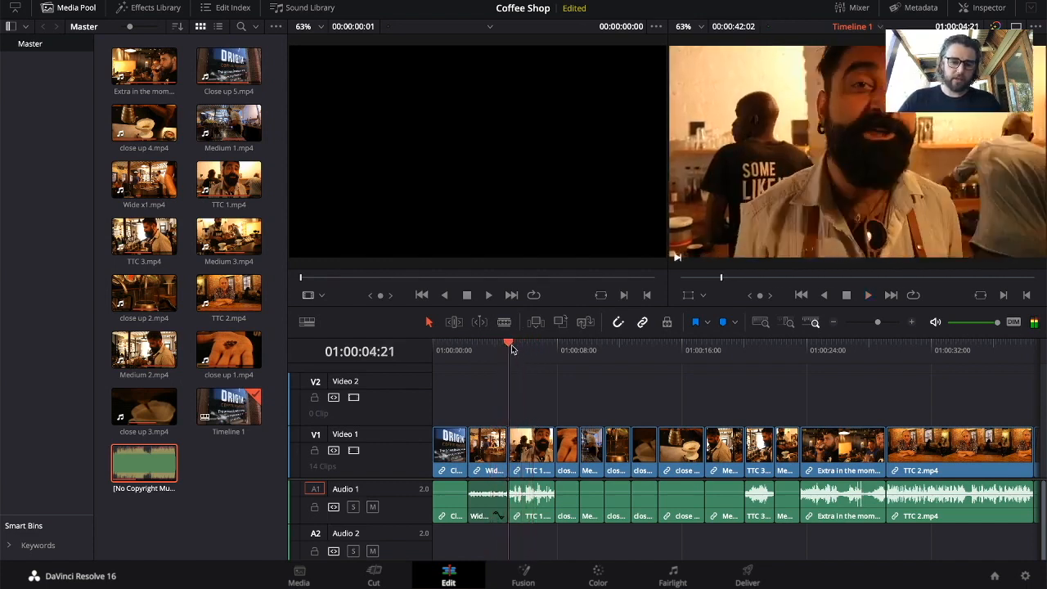
scroll(512, 500, down, 2)
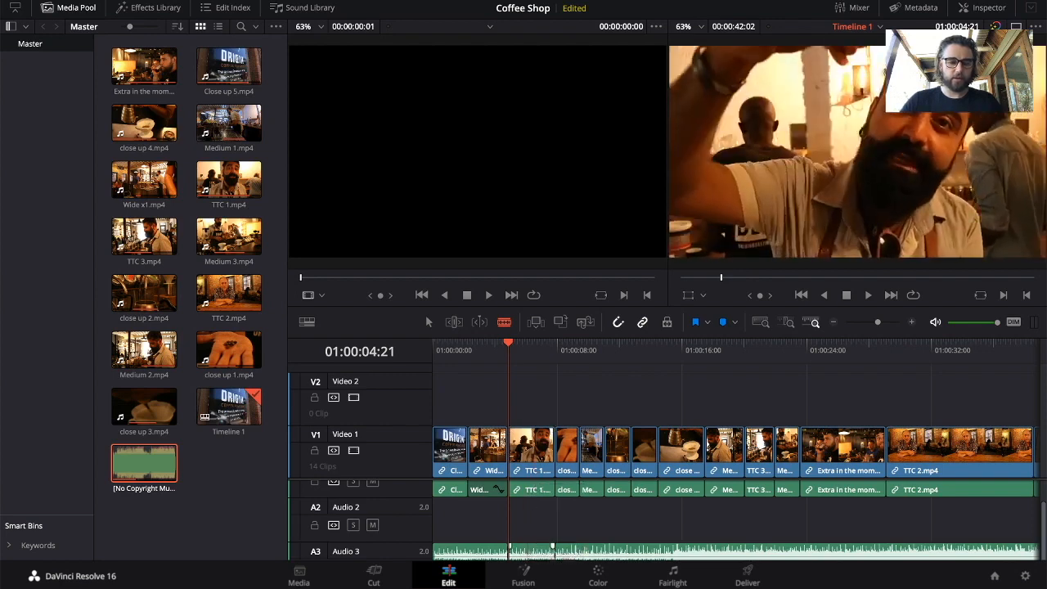
click(428, 322)
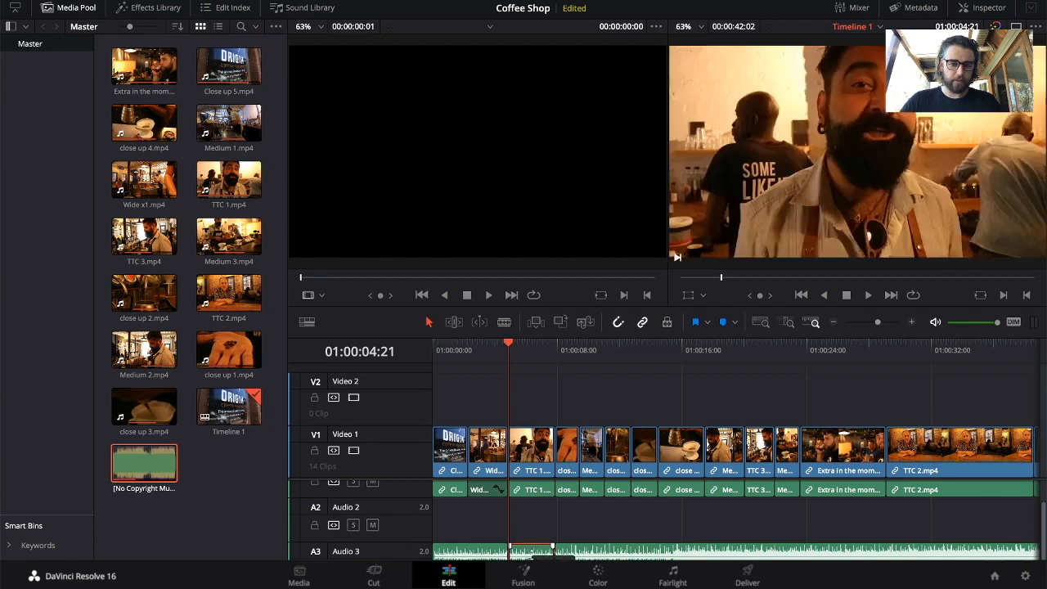
drag(531, 558, 531, 554)
key(Home)
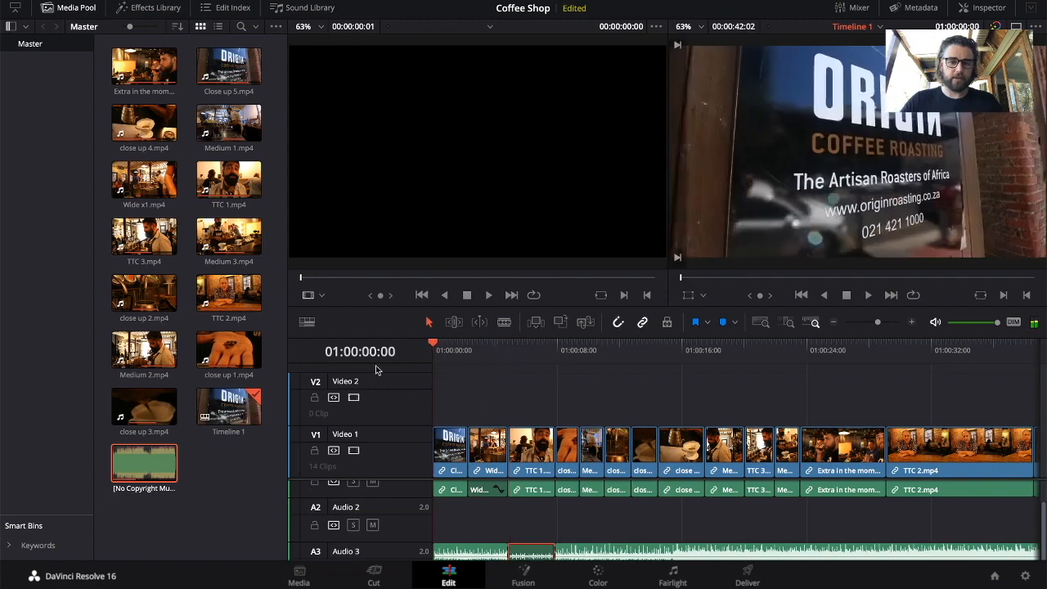
key(space)
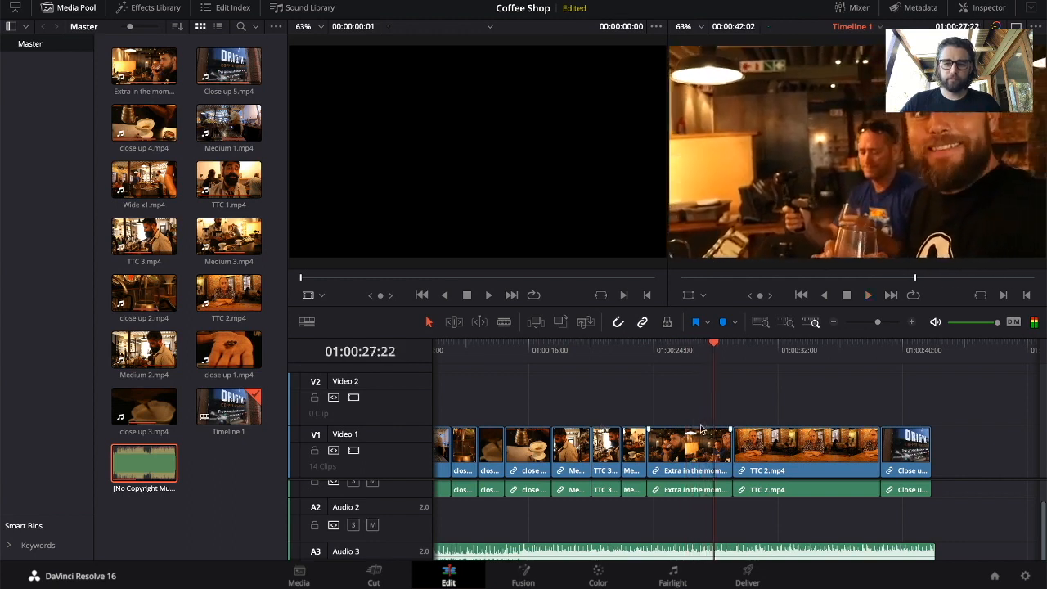
- Split the music at 01:00:21:24 and at 01:00:38:15, and lower the volume of the piece between the cuts
click(623, 356)
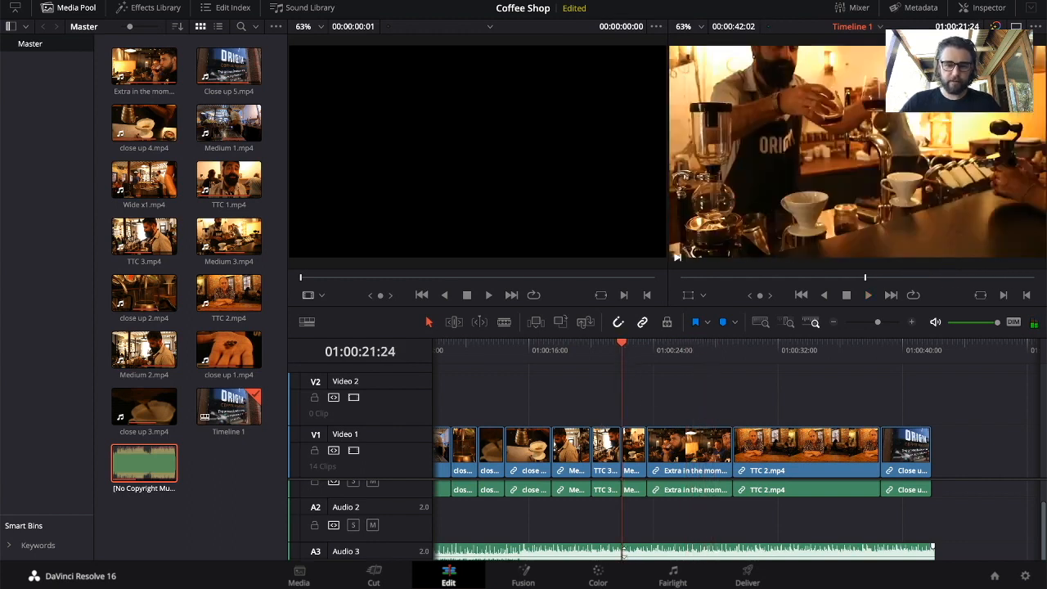
click(504, 322)
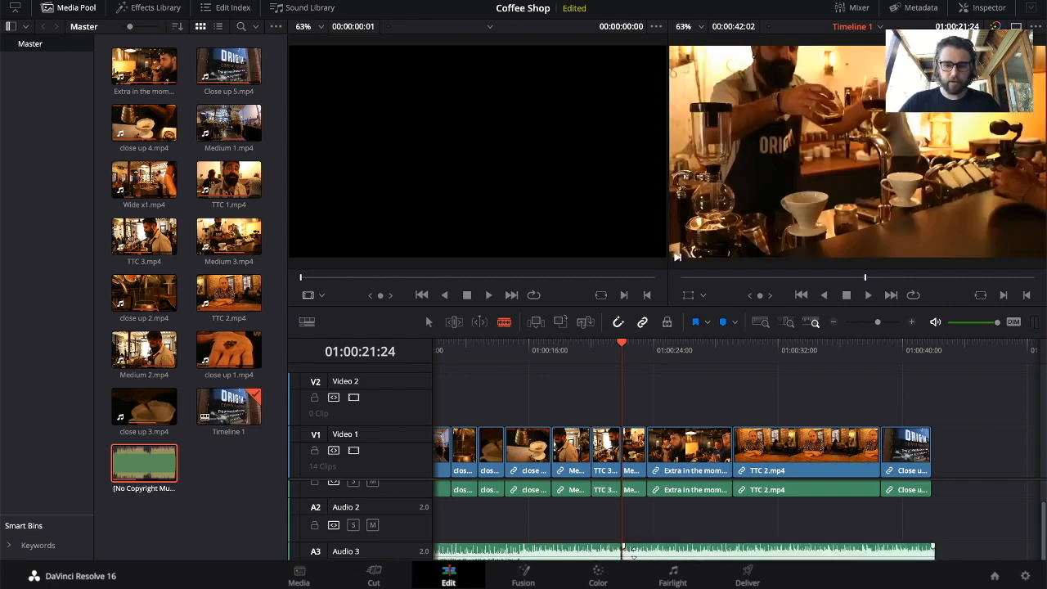
drag(629, 350, 876, 381)
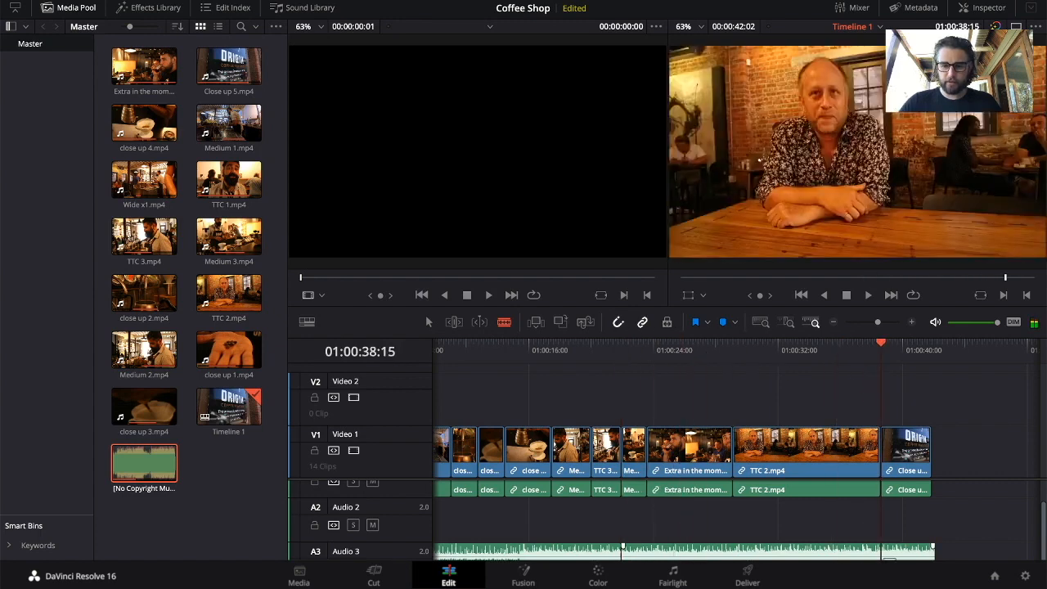
click(883, 558)
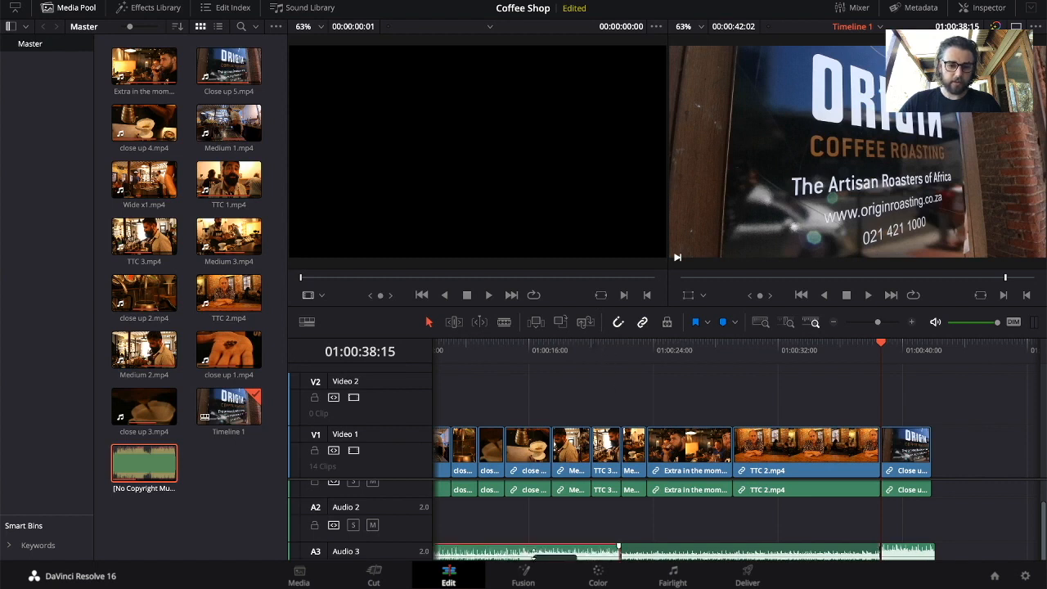
- Play the timeline from the TTC 3.mp4 clip into the TTC 2.mp4 clip to check the music level
click(595, 350)
key(space)
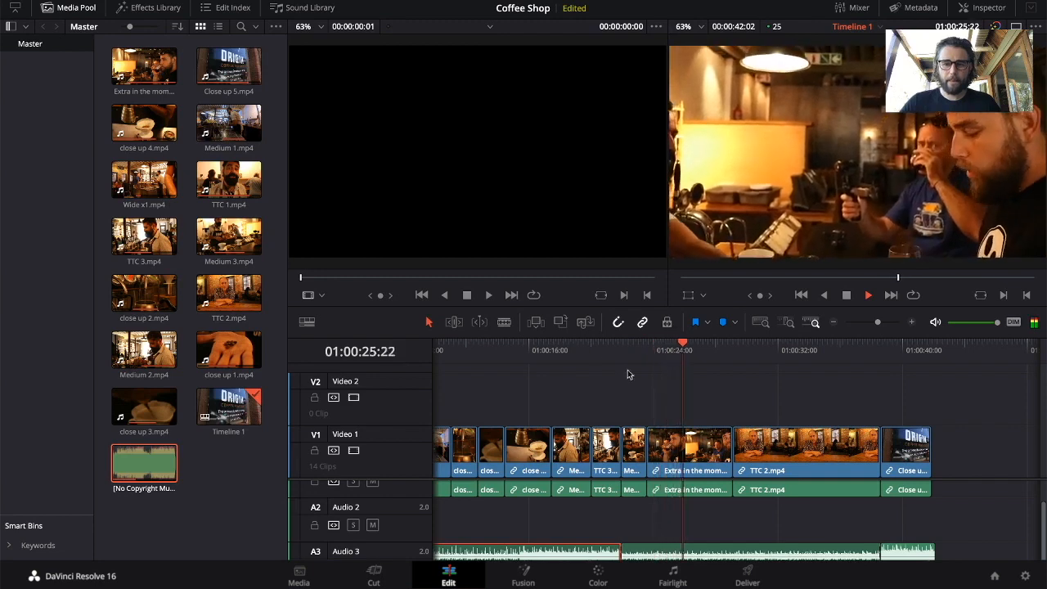
scroll(689, 396, right, 5)
scroll(689, 395, left, 8)
scroll(690, 396, right, 4)
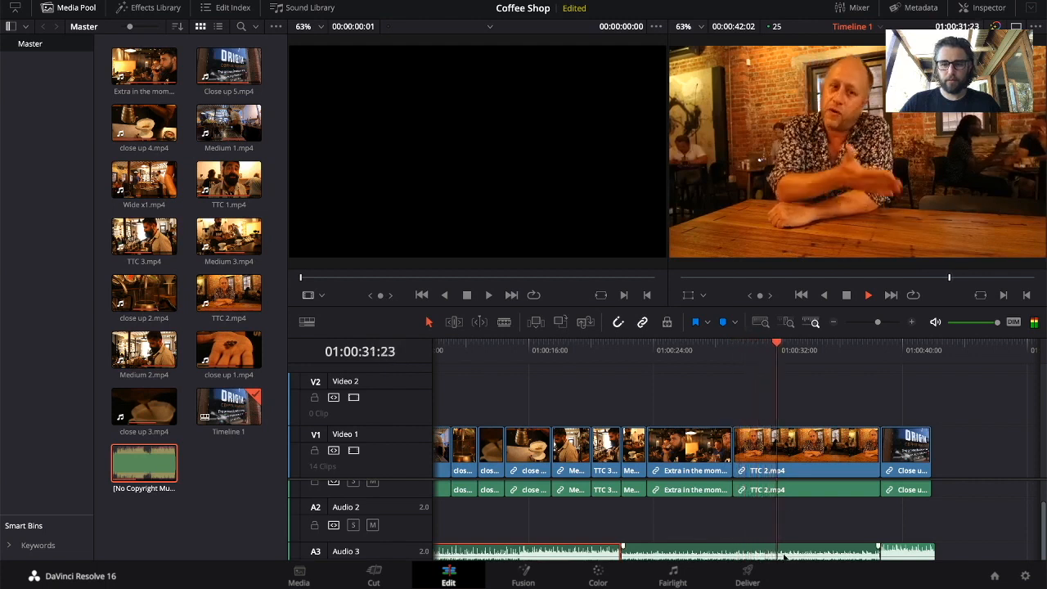
- Split the music at the start of the TTC 2.mp4 clip, lower the piece under that clip, and replay it to check the balance
key(space)
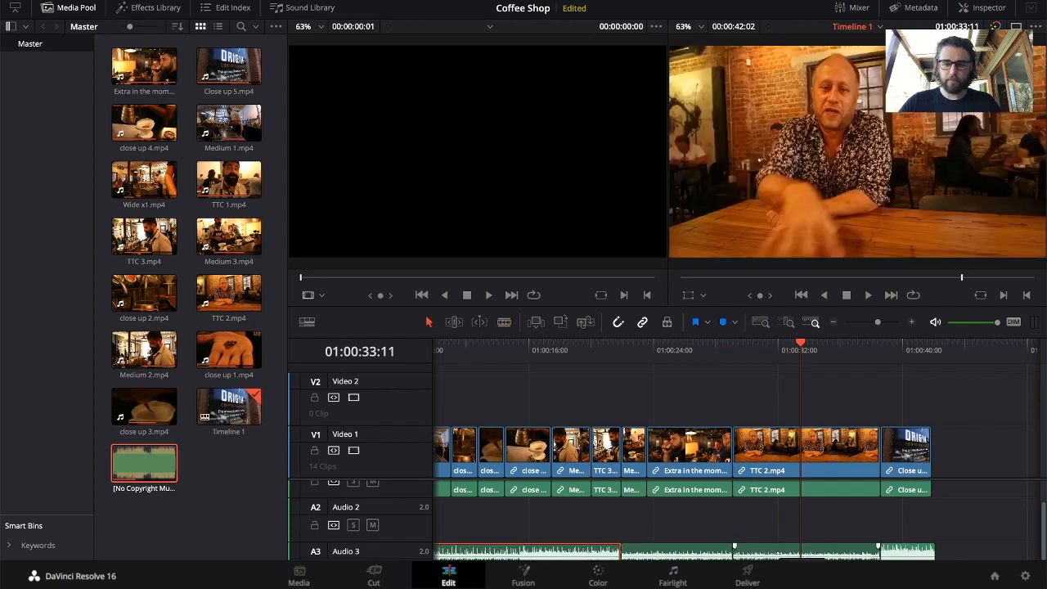
click(733, 350)
key(space)
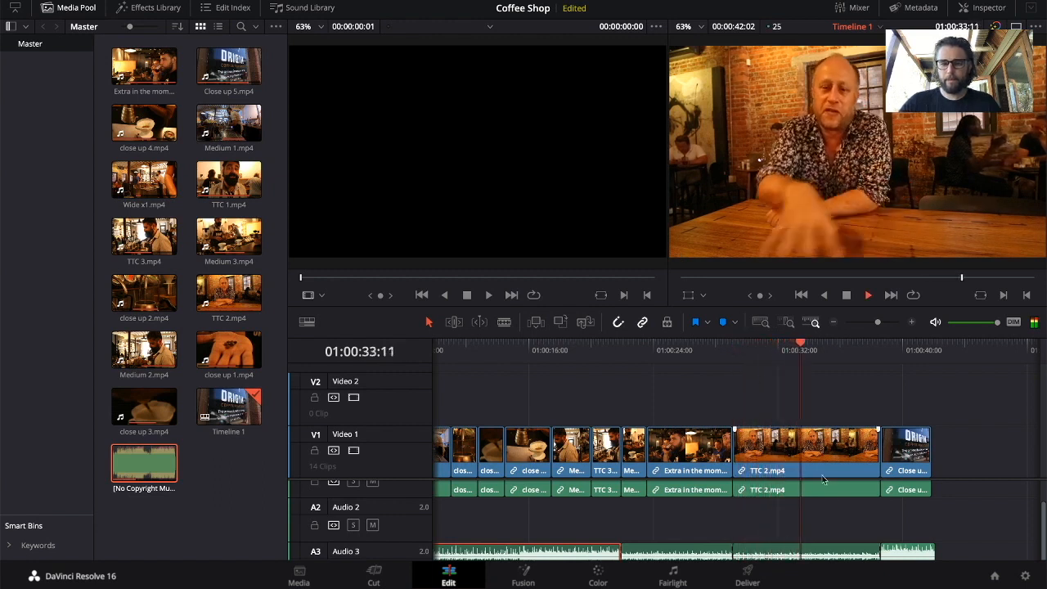
key(space)
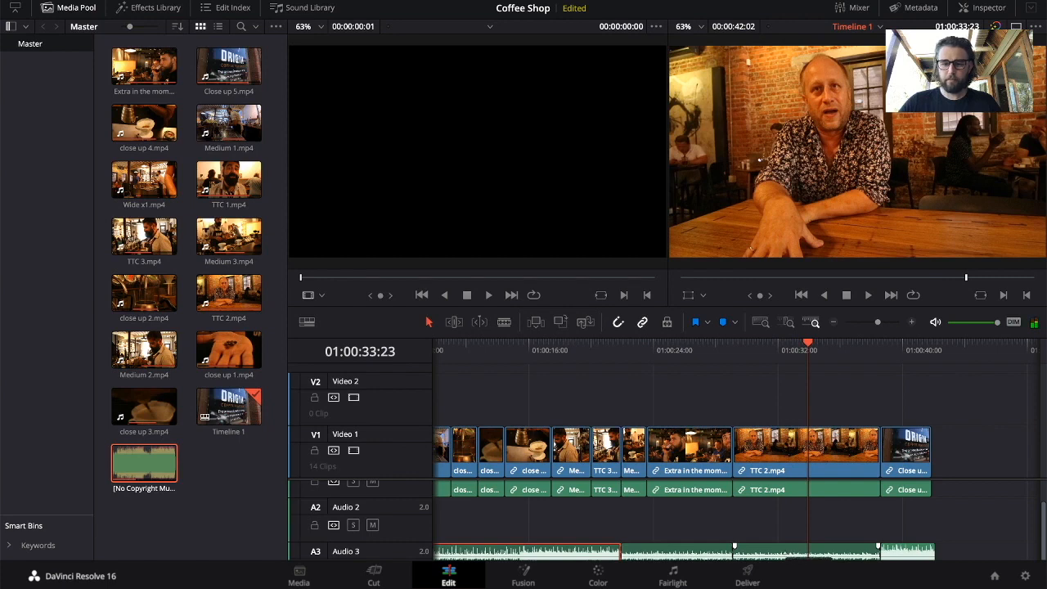
click(734, 357)
key(space)
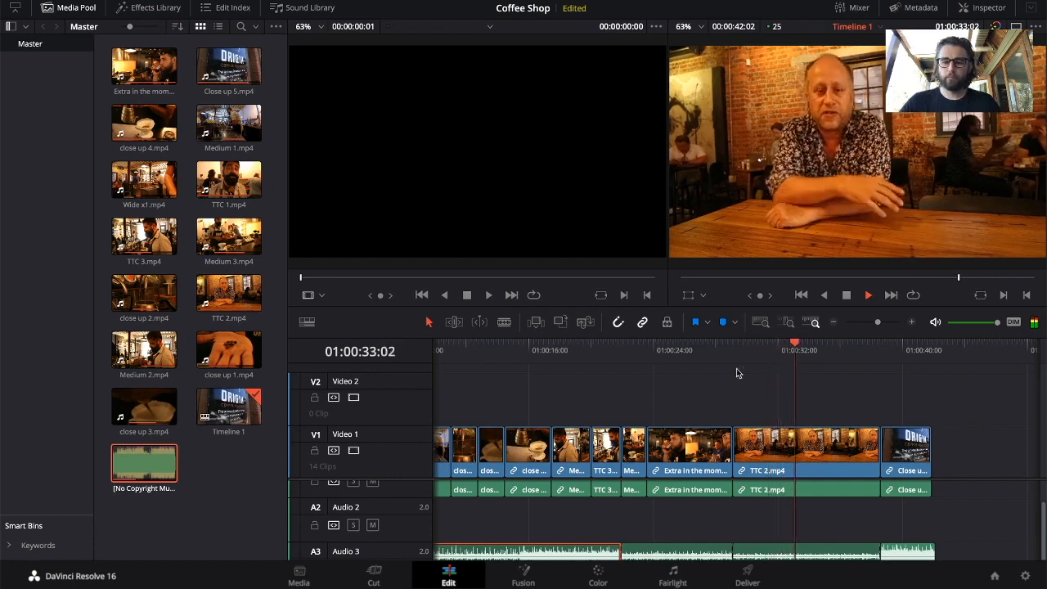
- Lower the volume of the last music piece under the closing sign clip and play through to the end
scroll(823, 405, right, 5)
scroll(824, 405, left, 3)
scroll(821, 403, right, 3)
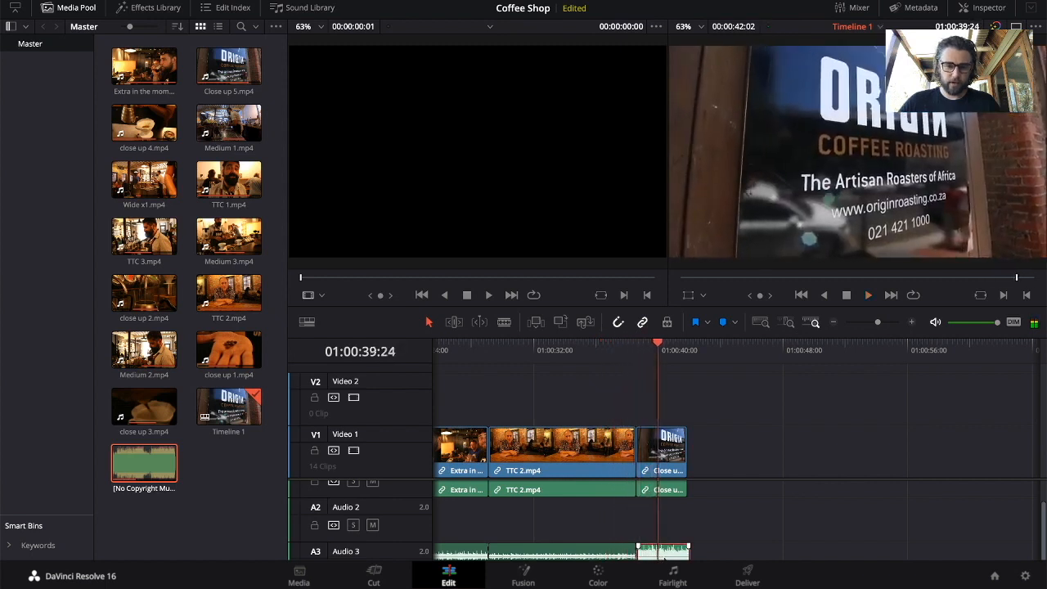
drag(663, 558, 663, 565)
key(space)
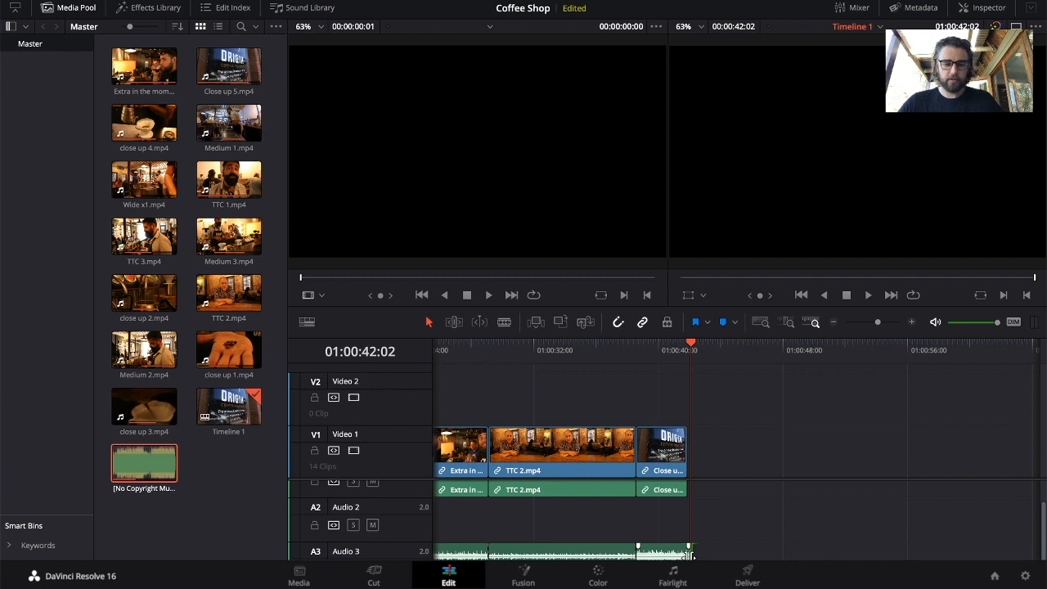
- Add the default transition at the end of the last music piece to fade it out, and play the closing seconds
key(super+t)
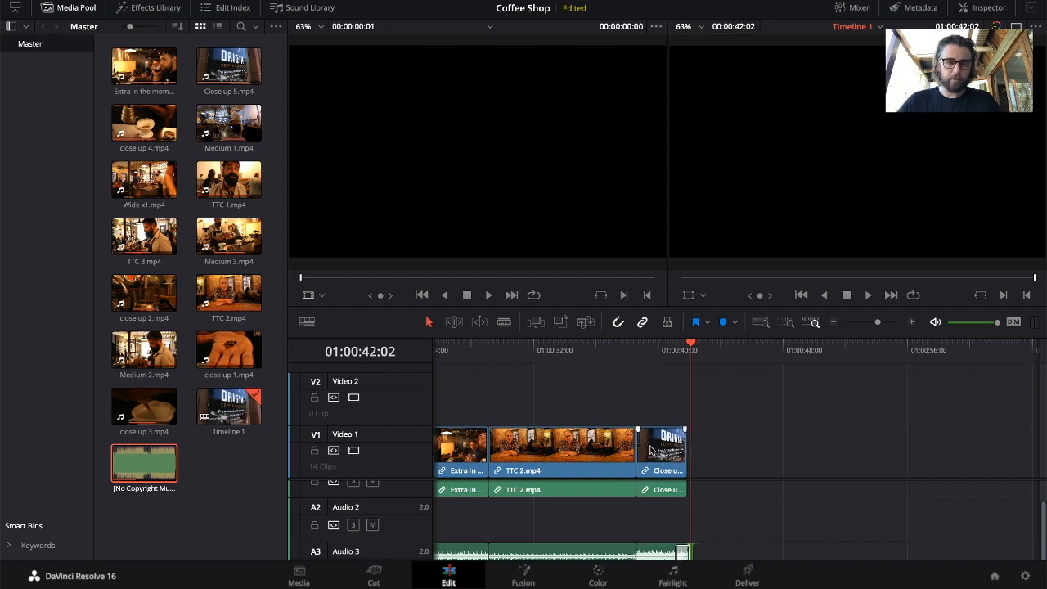
click(636, 447)
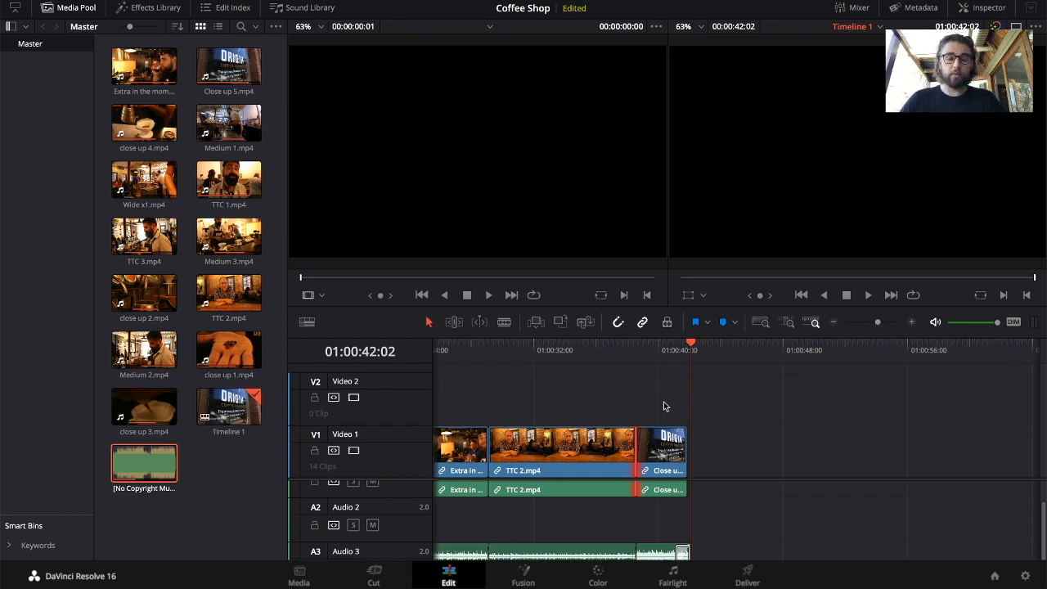
key(ctrl+t)
key(Escape)
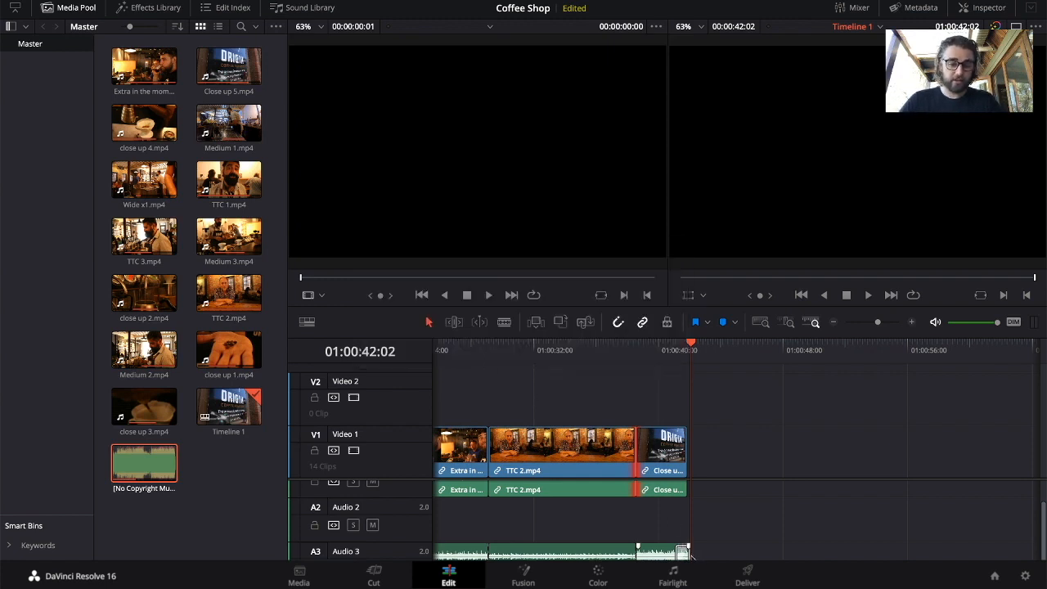
click(675, 351)
key(space)
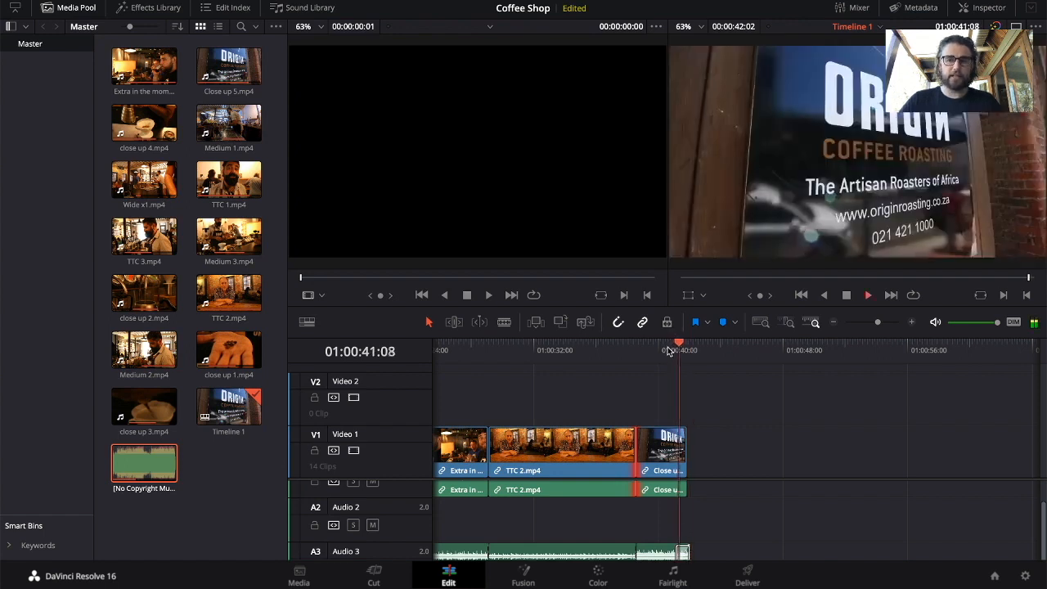
- Add the default transition at the end of the closing sign clip and play the ending to check the fade
click(688, 444)
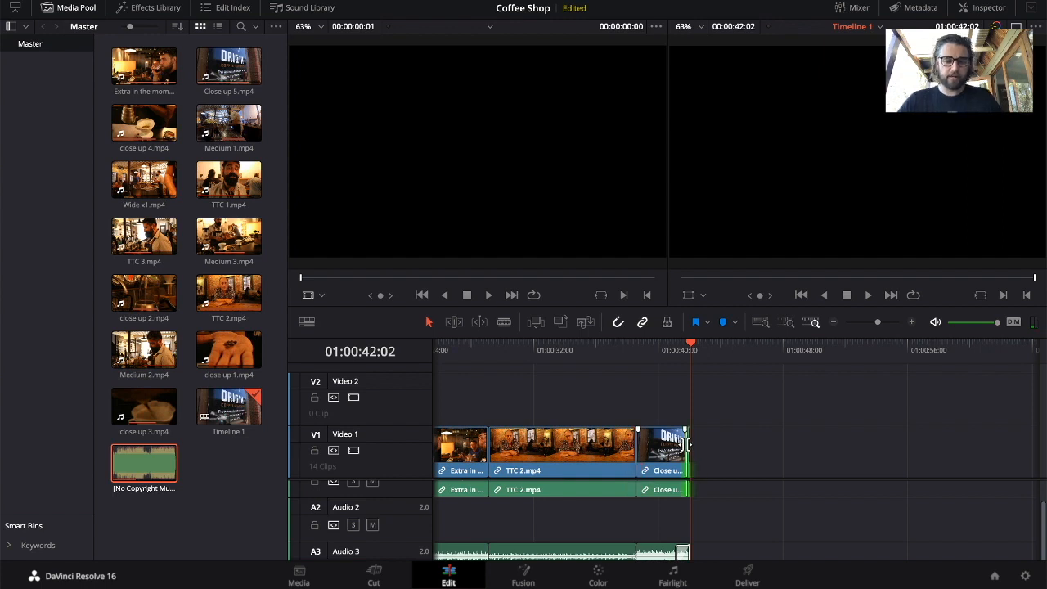
click(662, 340)
key(space)
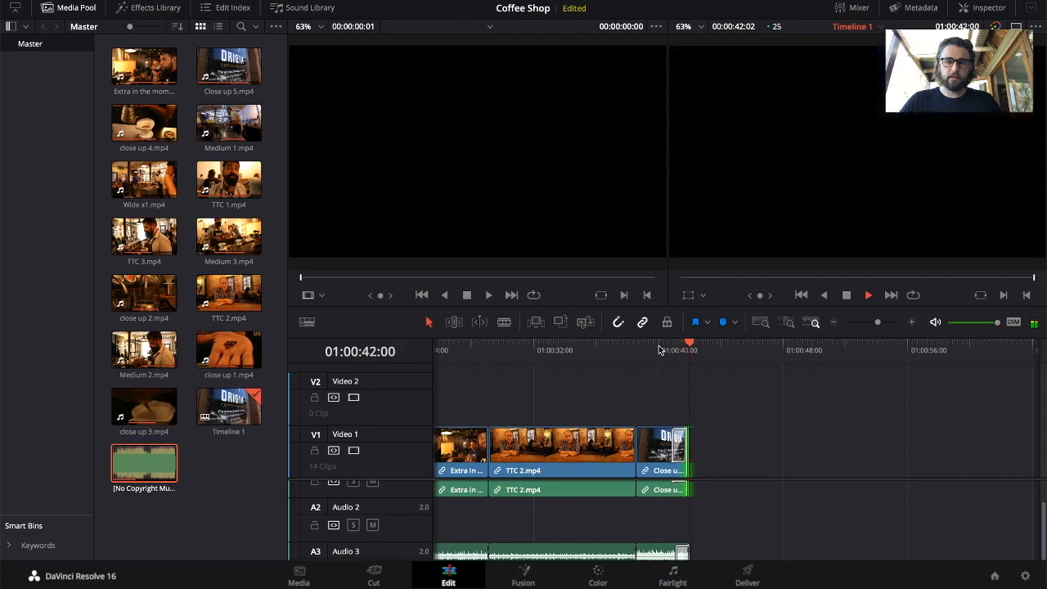
drag(683, 346, 524, 377)
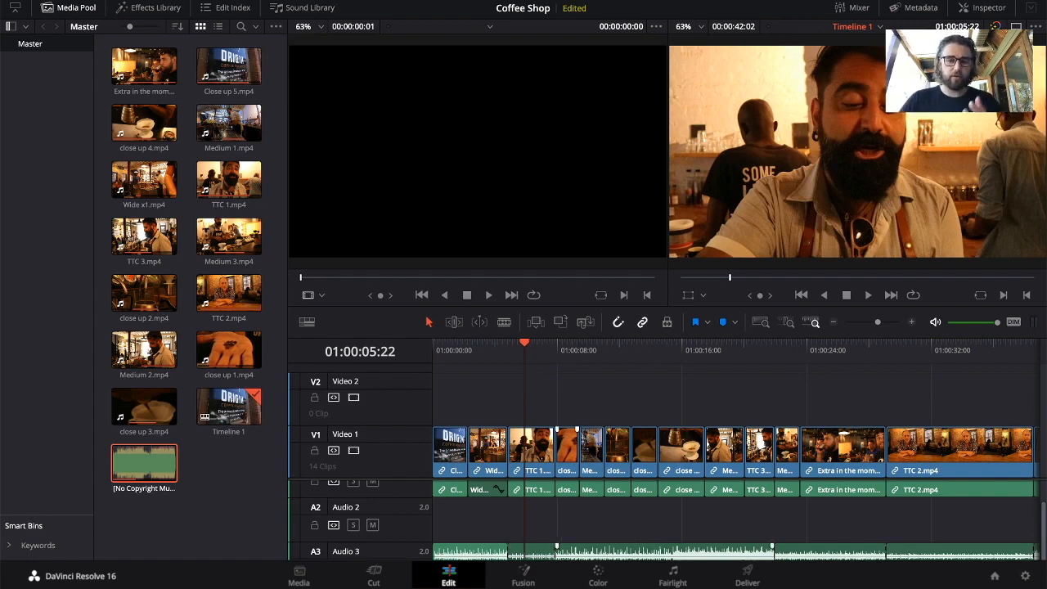
scroll(623, 447, right, 8)
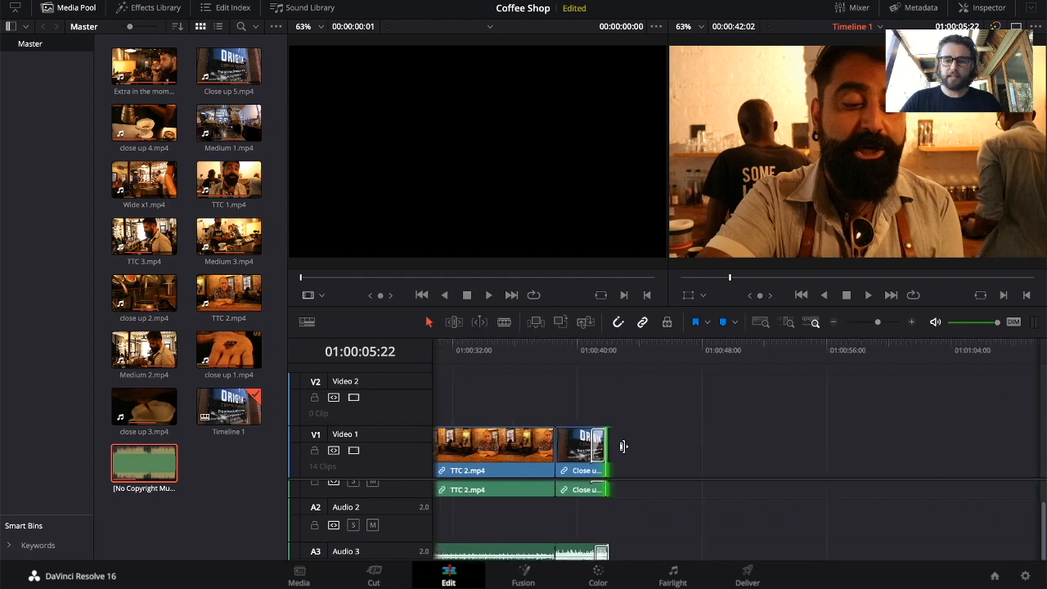
scroll(623, 446, left, 4)
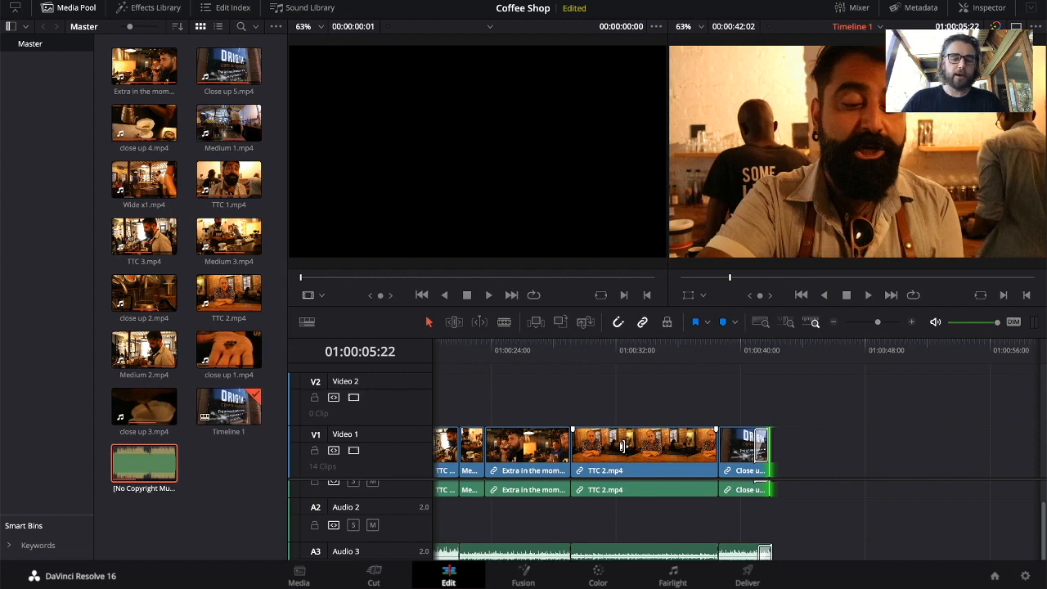
scroll(581, 402, left, 8)
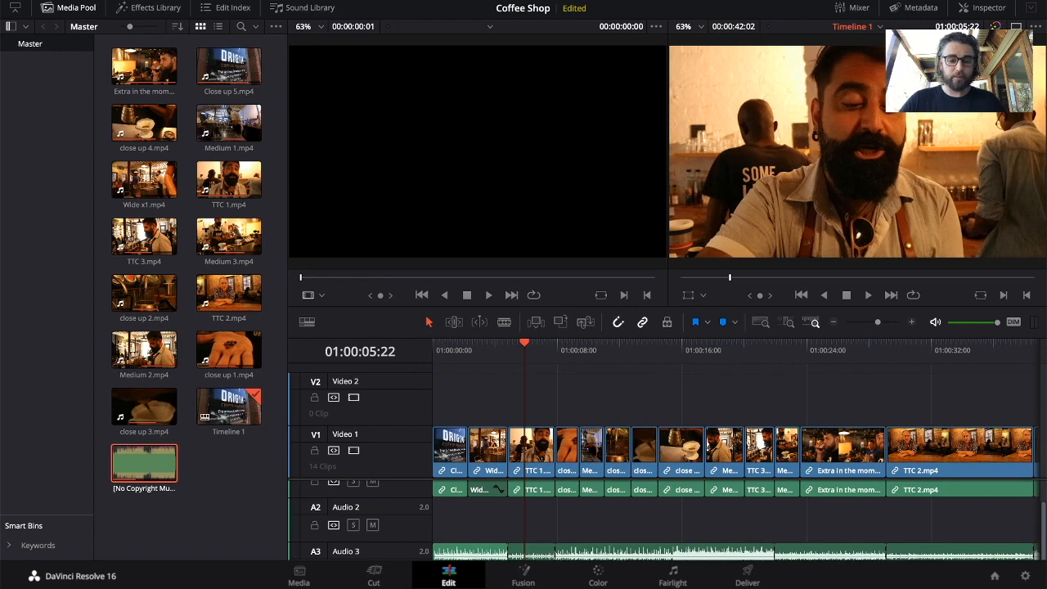
- Choose the YouTube 1080p render preset for delivering the timeline and look through its settings
click(752, 577)
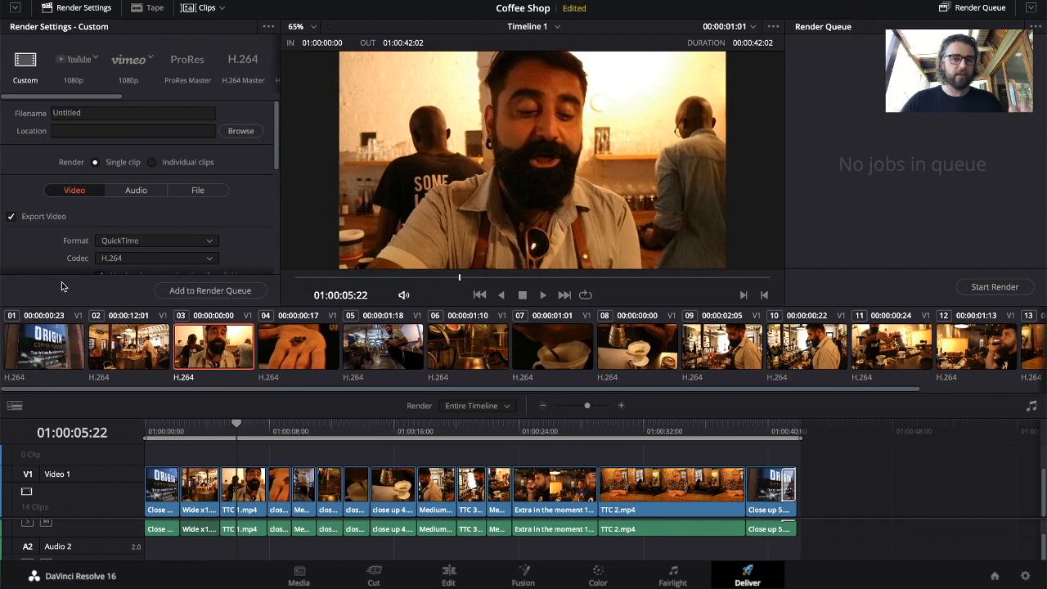
click(75, 62)
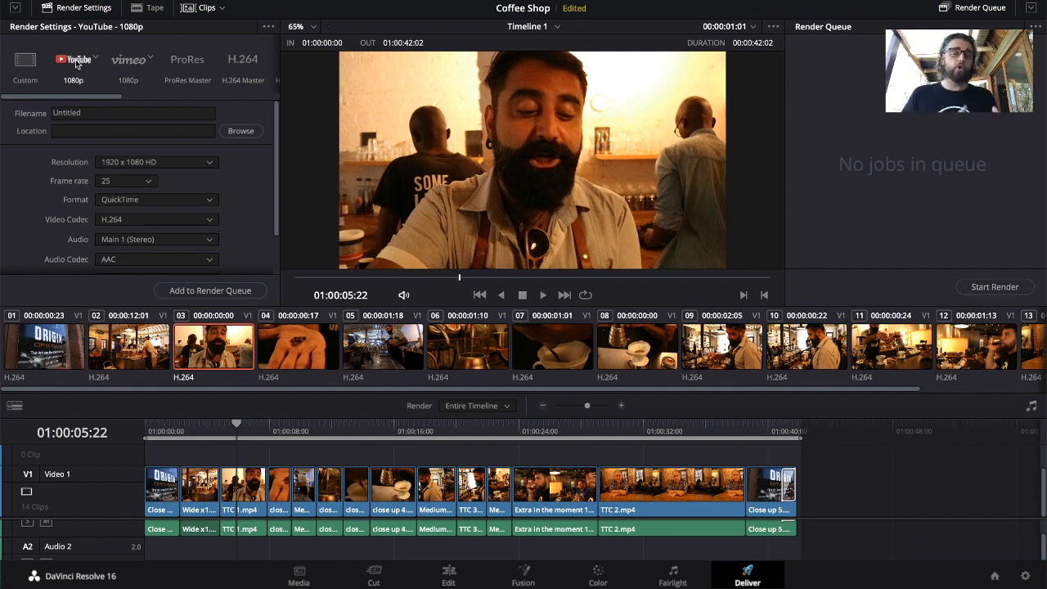
scroll(143, 170, down, 2)
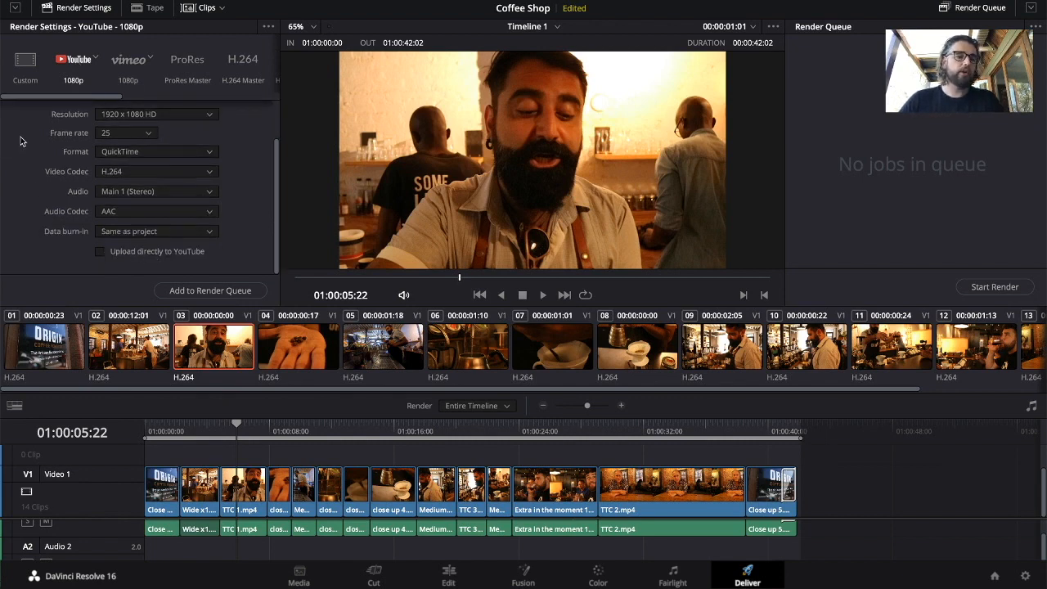
scroll(29, 153, up, 2)
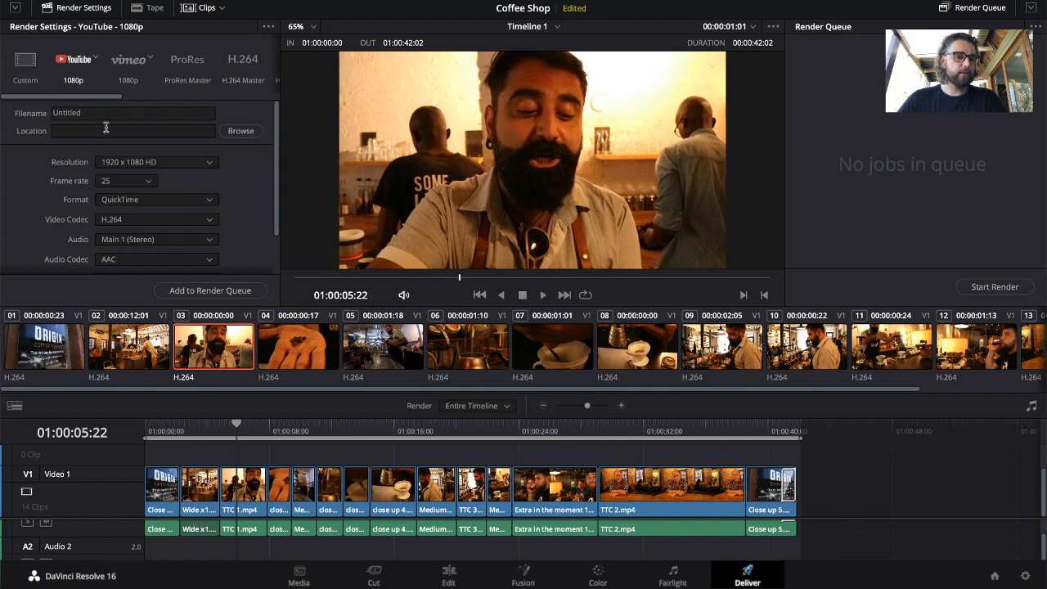
- Set the render filename to Coffee Shop Preview
drag(95, 109, 6, 112)
text(C)
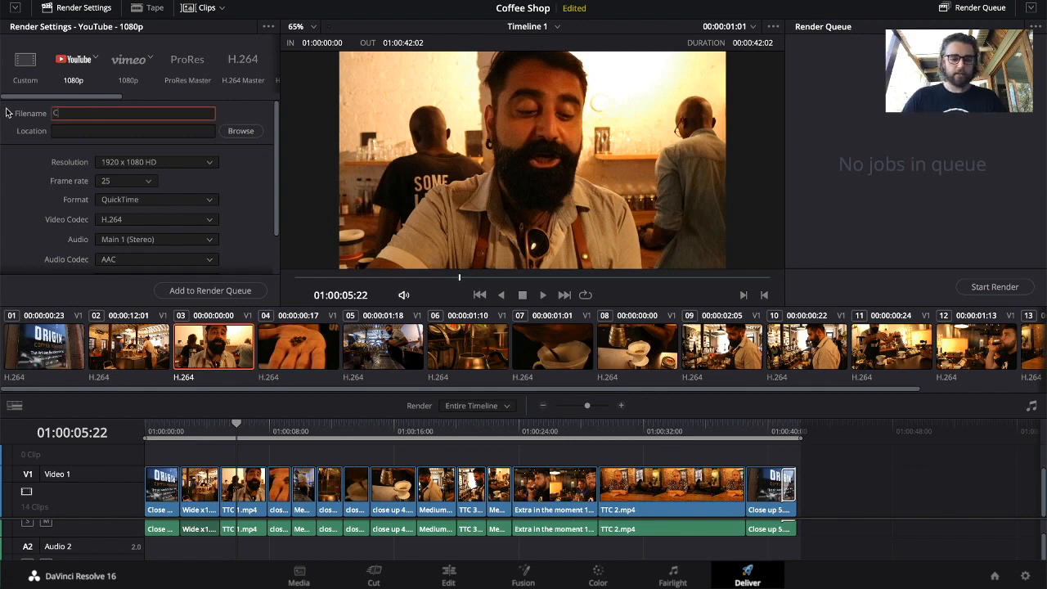
text(offee Sh)
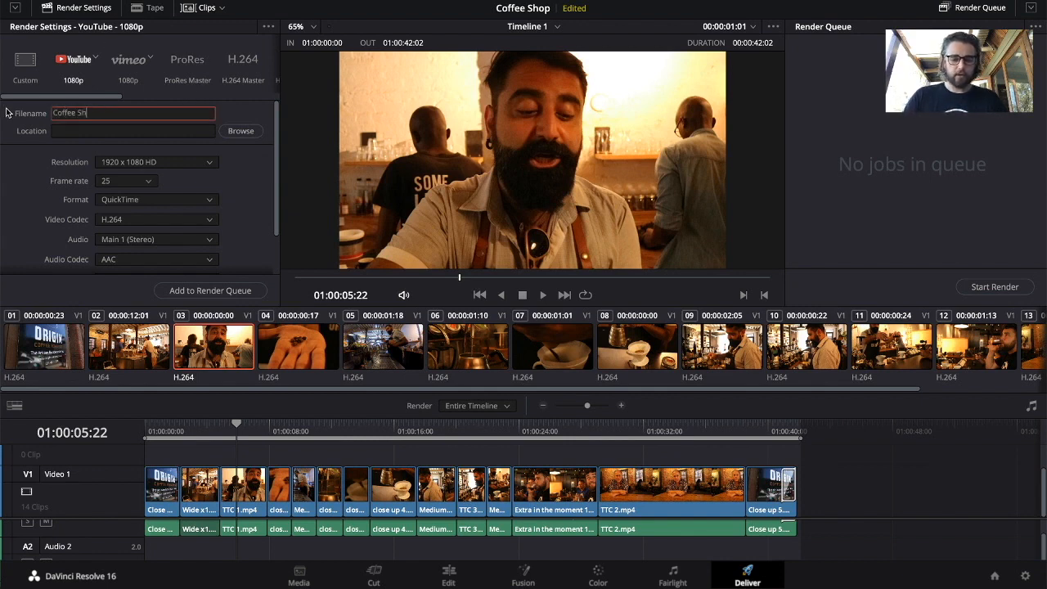
text(op Previe)
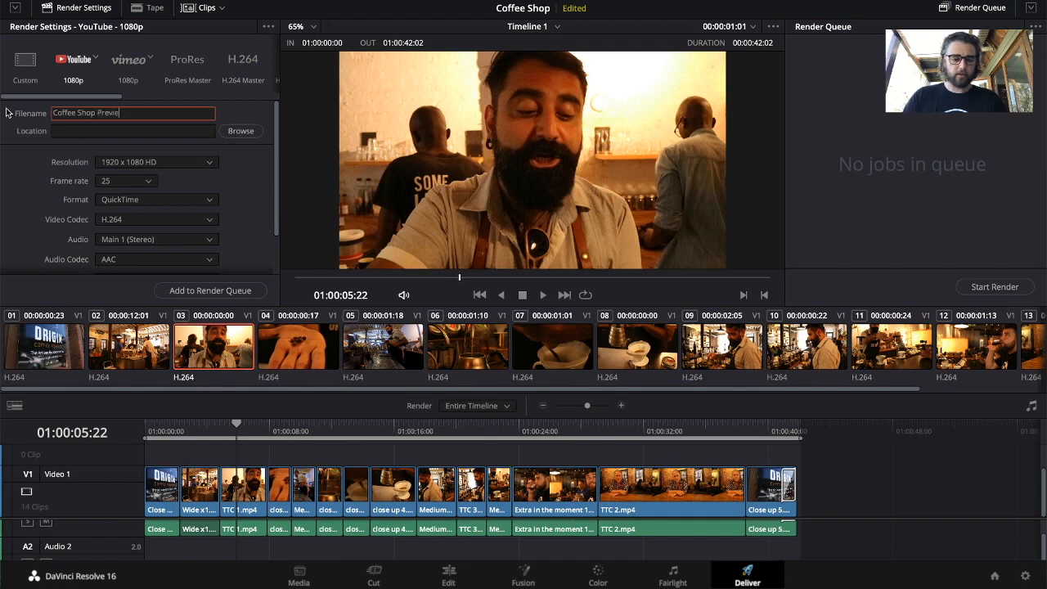
text(w)
- Set the Desktop as the save location for the rendered file
click(240, 131)
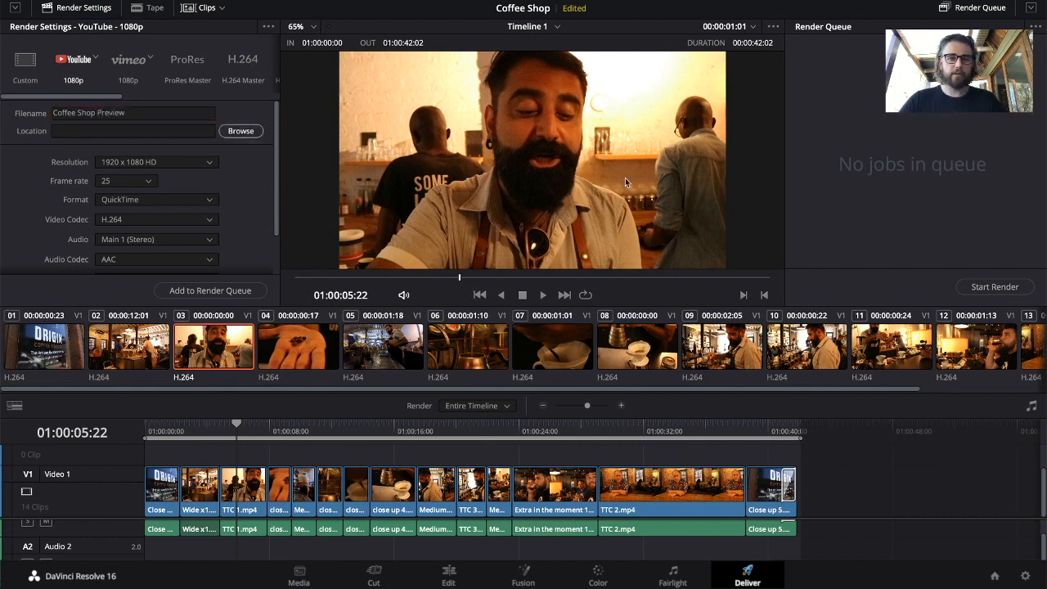
click(579, 184)
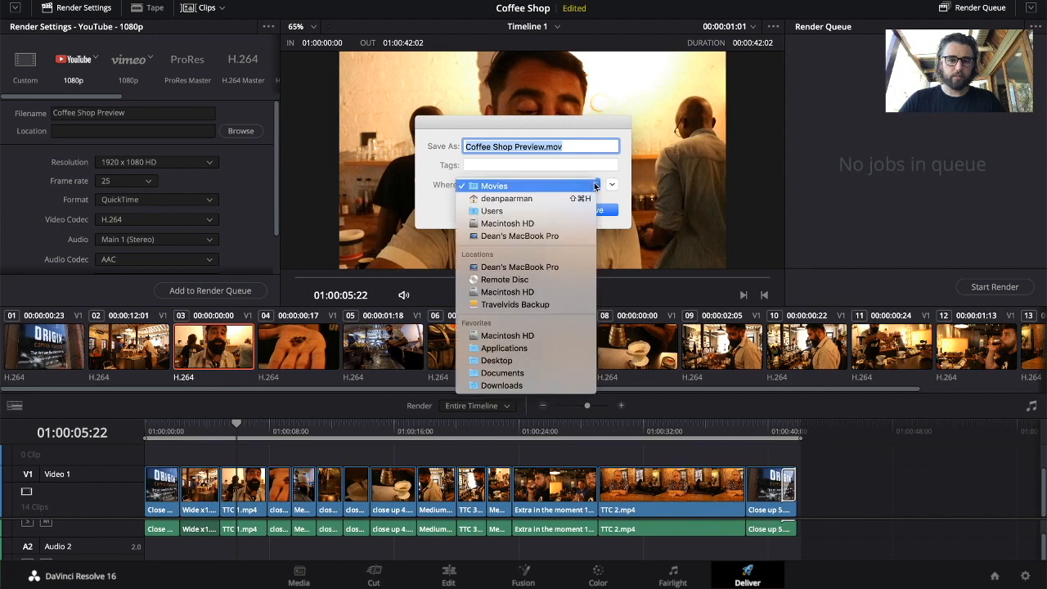
click(512, 361)
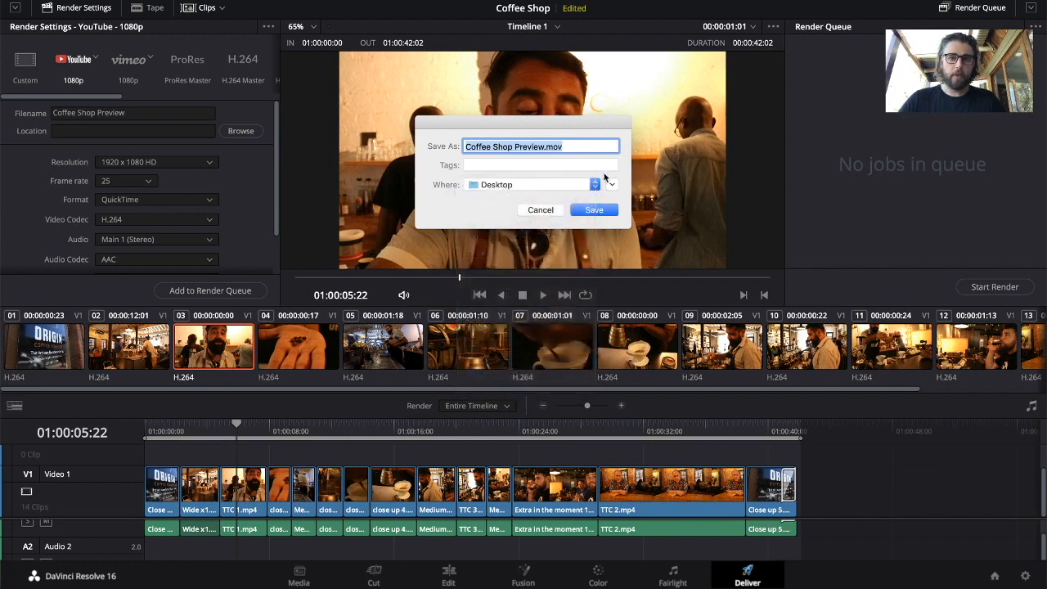
click(595, 211)
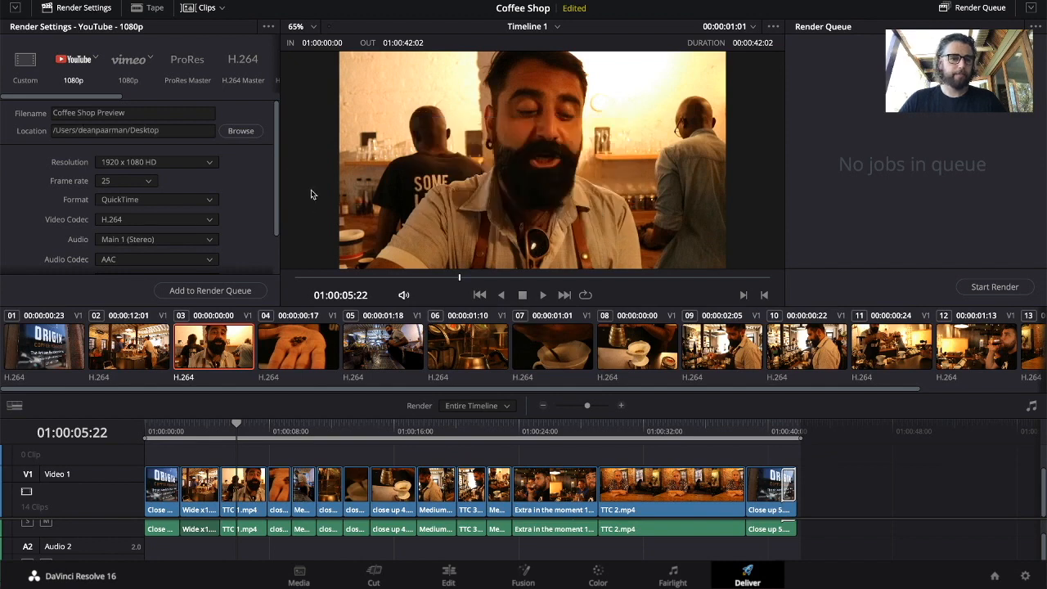
- Add the Coffee Shop Preview job to the render queue and start rendering it
scroll(228, 170, down, 2)
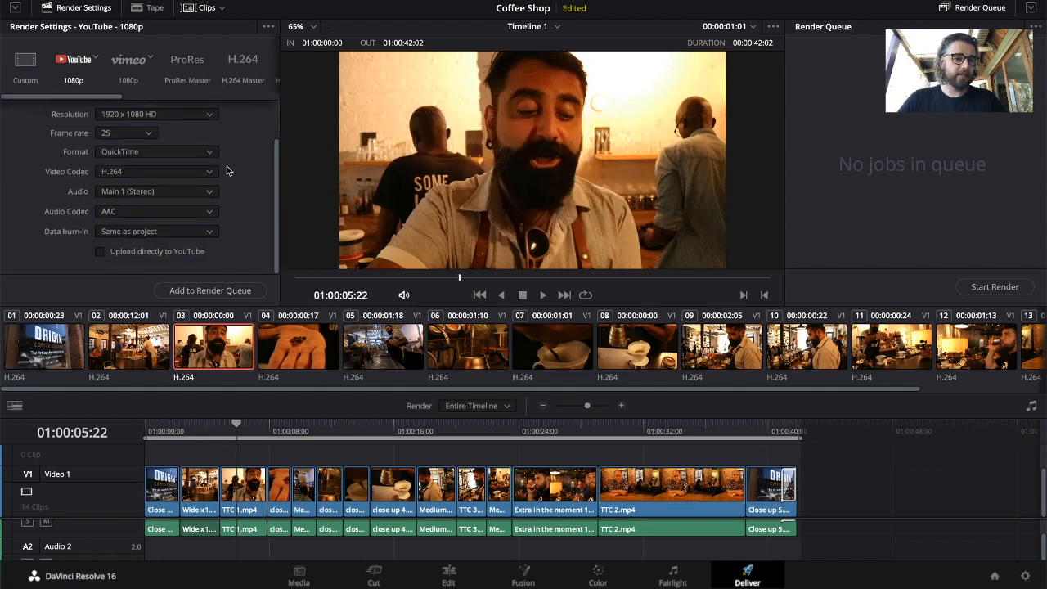
click(209, 291)
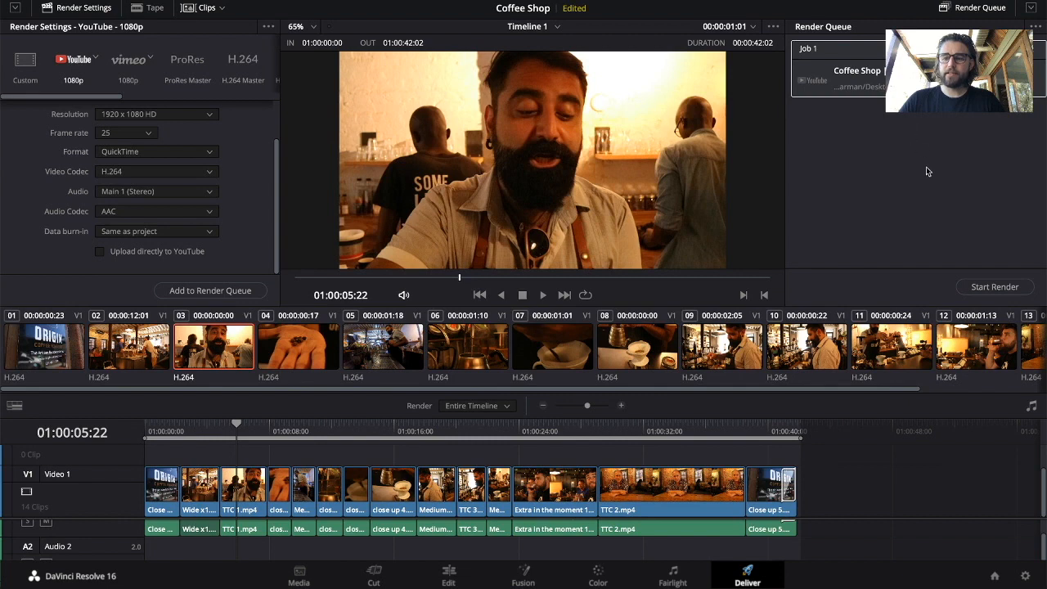
click(1030, 8)
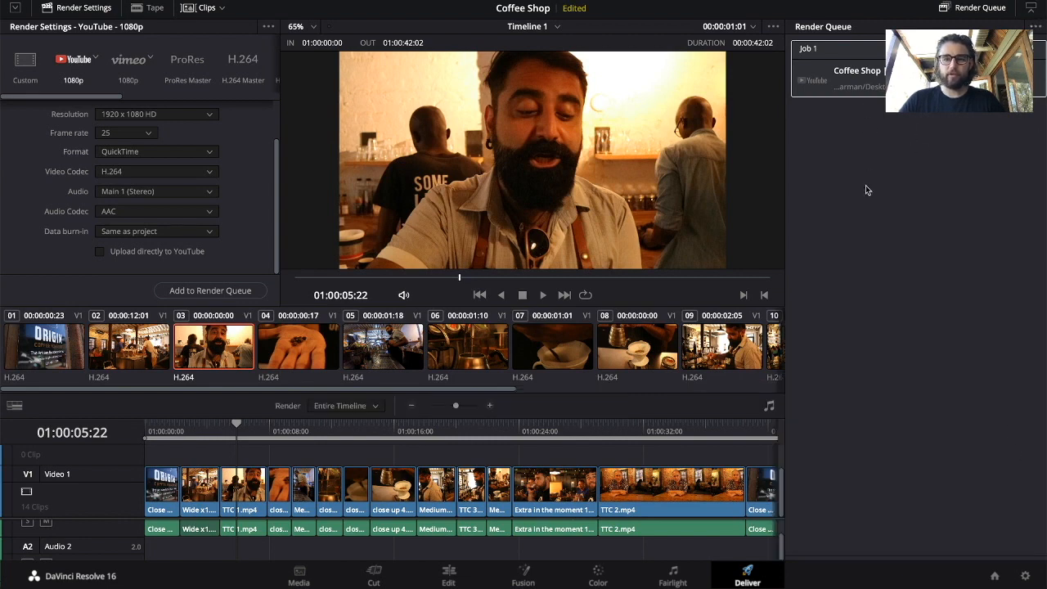
click(977, 546)
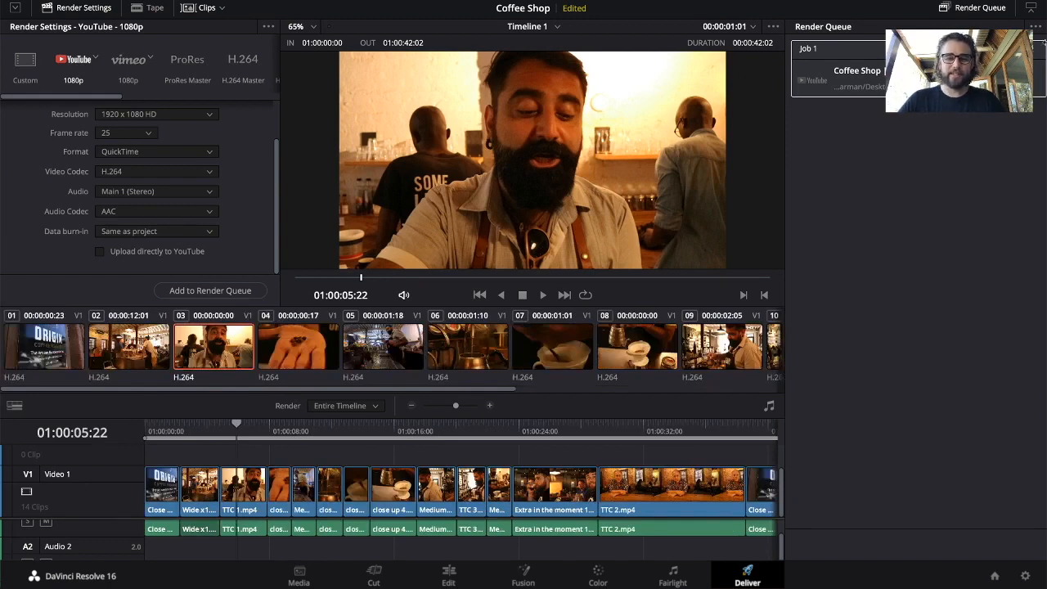
- Reveal the desktop, move the rendered Coffee Shop Preview file into an open area, and play it in a quick preview
key(F11)
drag(1006, 8, 508, 231)
key(space)
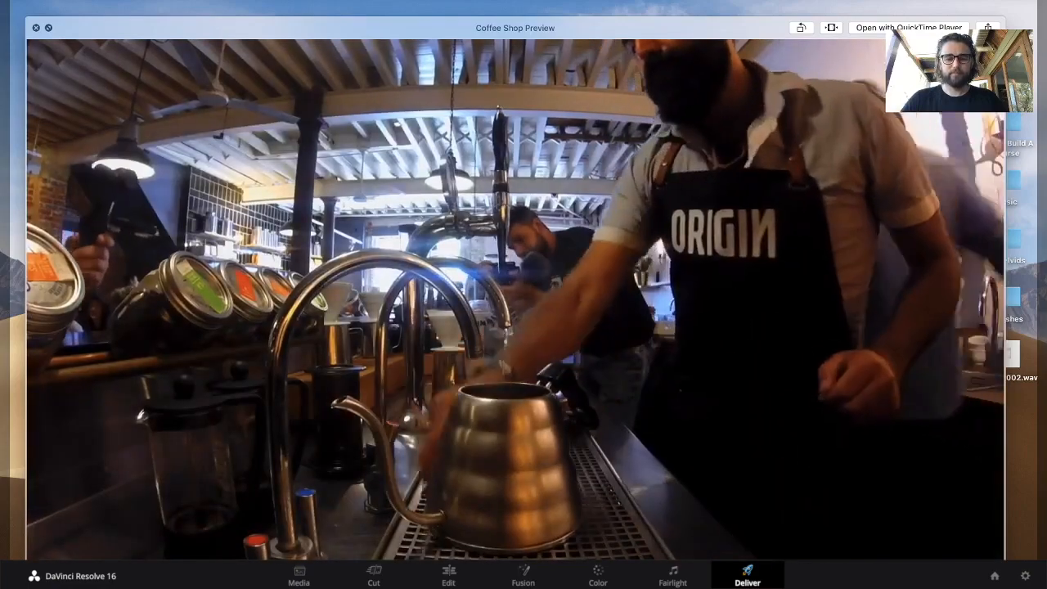
key(space)
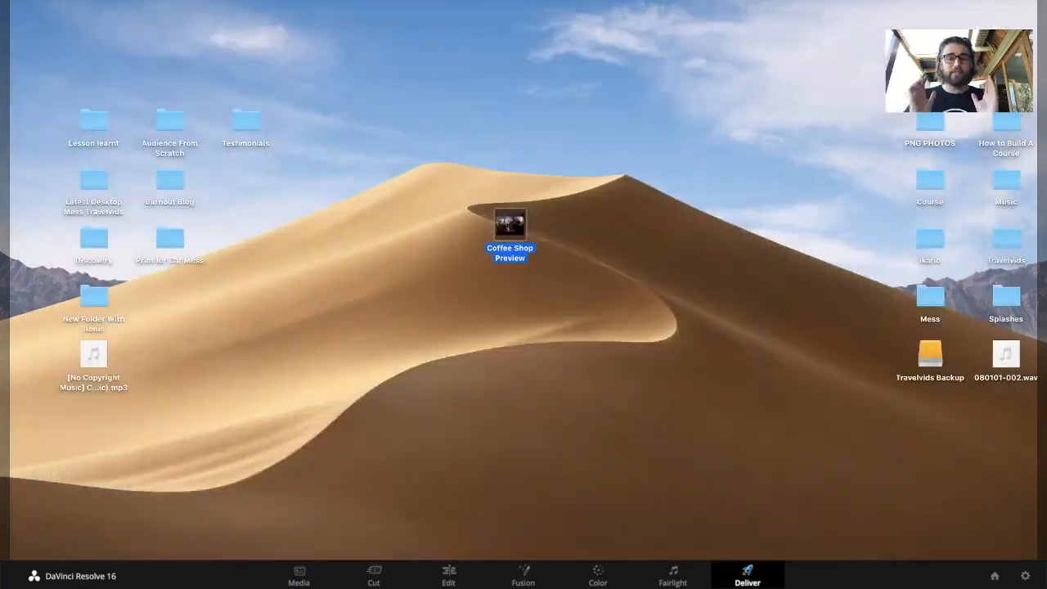
- Return to DaVinci Resolve and play the timeline's TTC 2.mp4 section with the cutaway clips laid over it
key(F11)
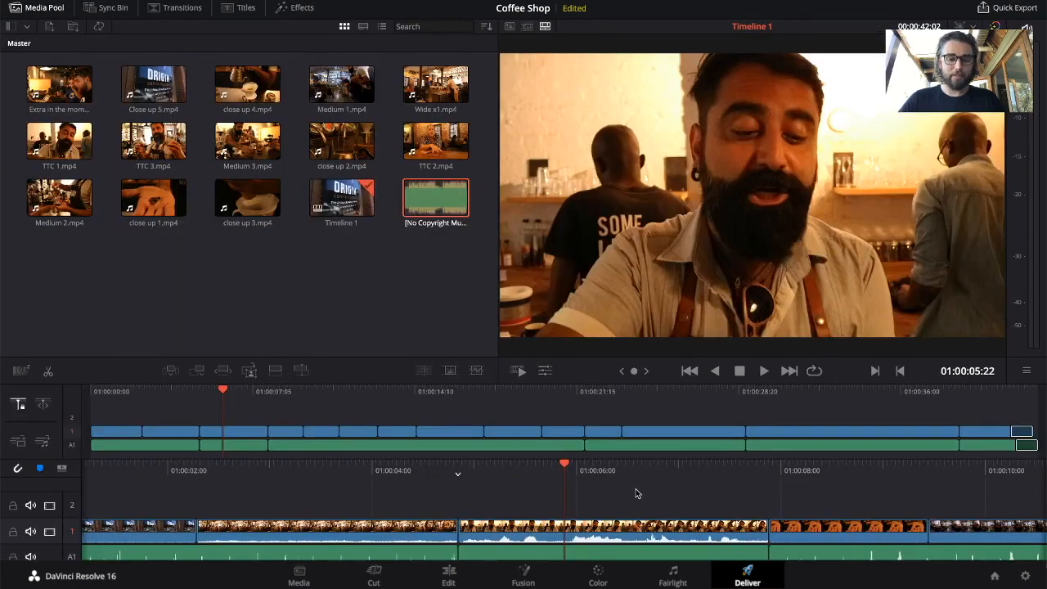
key(space)
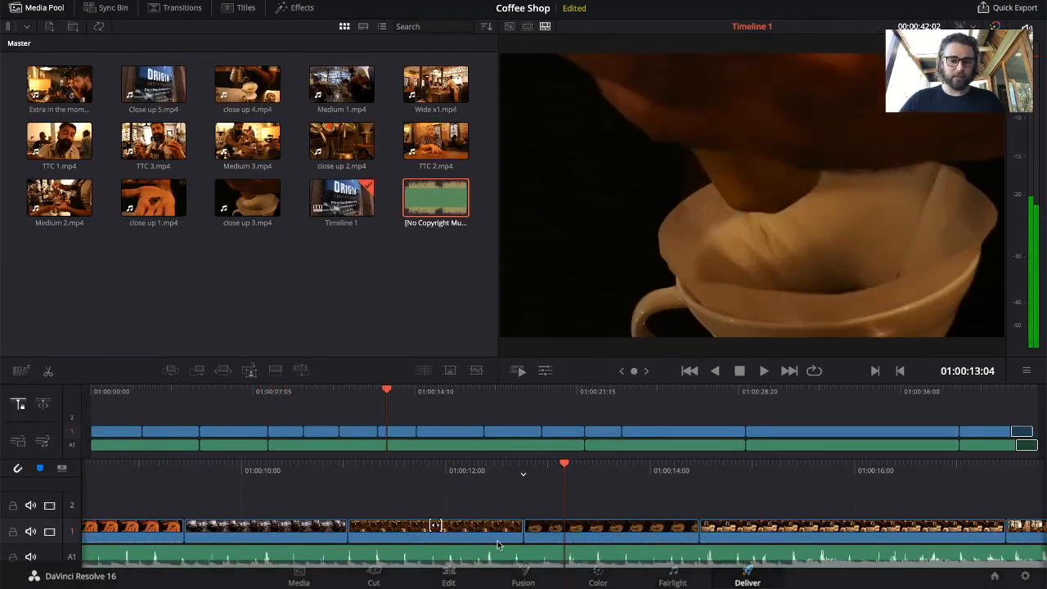
click(756, 393)
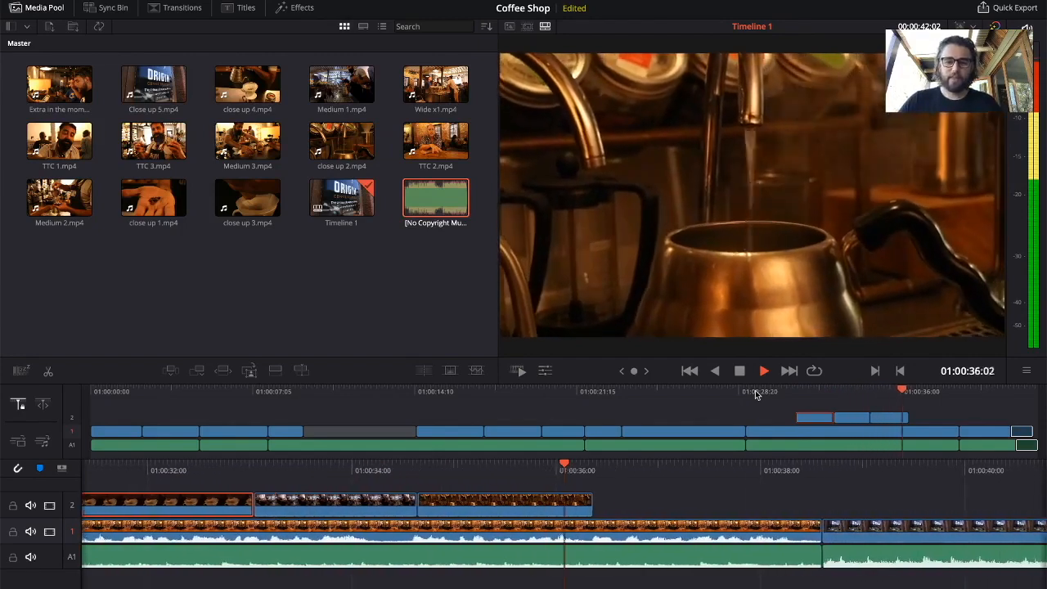
key(space)
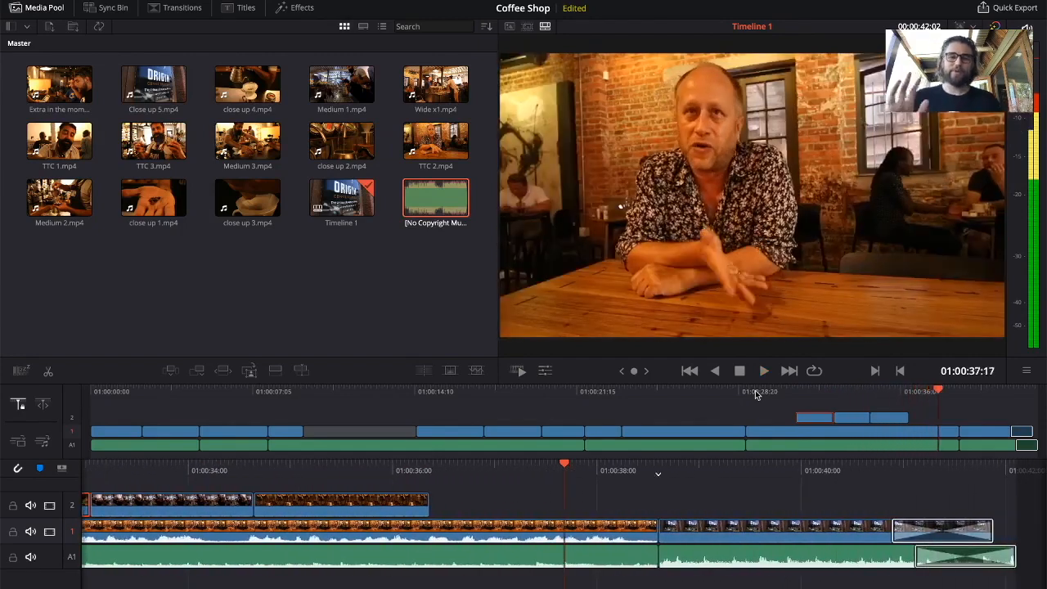